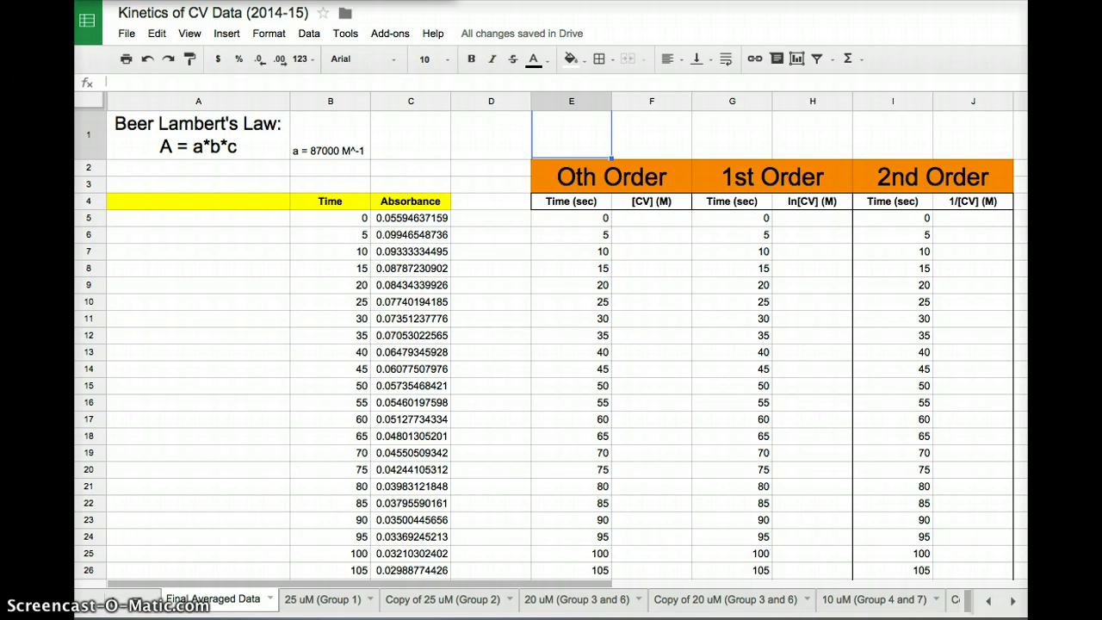
# Look over the Time and Absorbance data columns, starting from the first readings
pyautogui.click(354, 213)
pyautogui.click(359, 202)
pyautogui.click(396, 208)
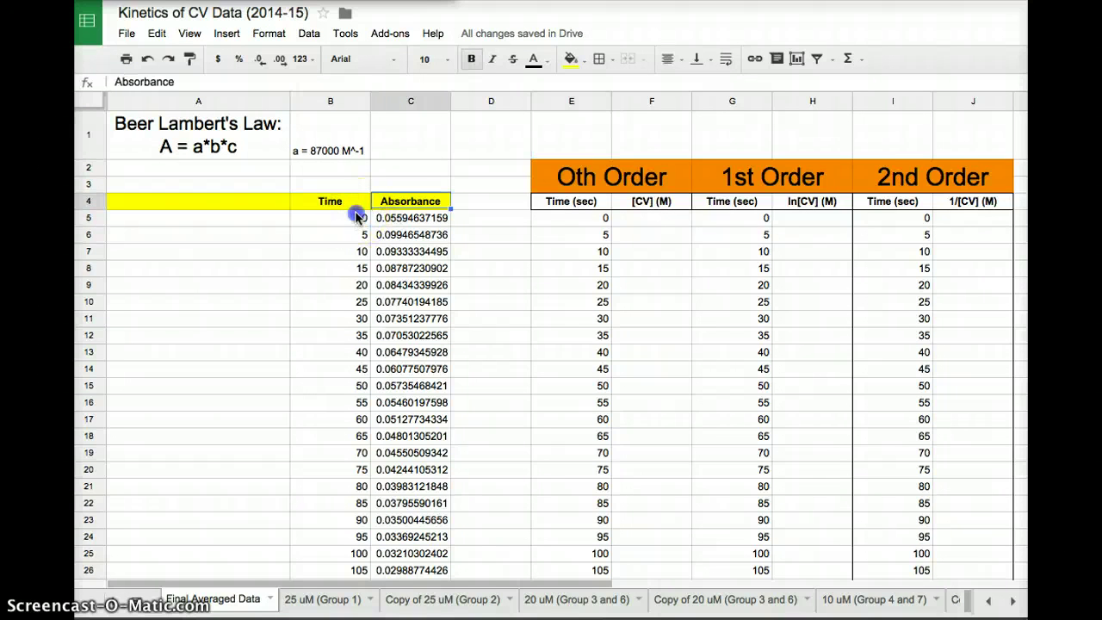
pyautogui.moveTo(360, 216); pyautogui.dragTo(393, 217)
pyautogui.click(363, 240)
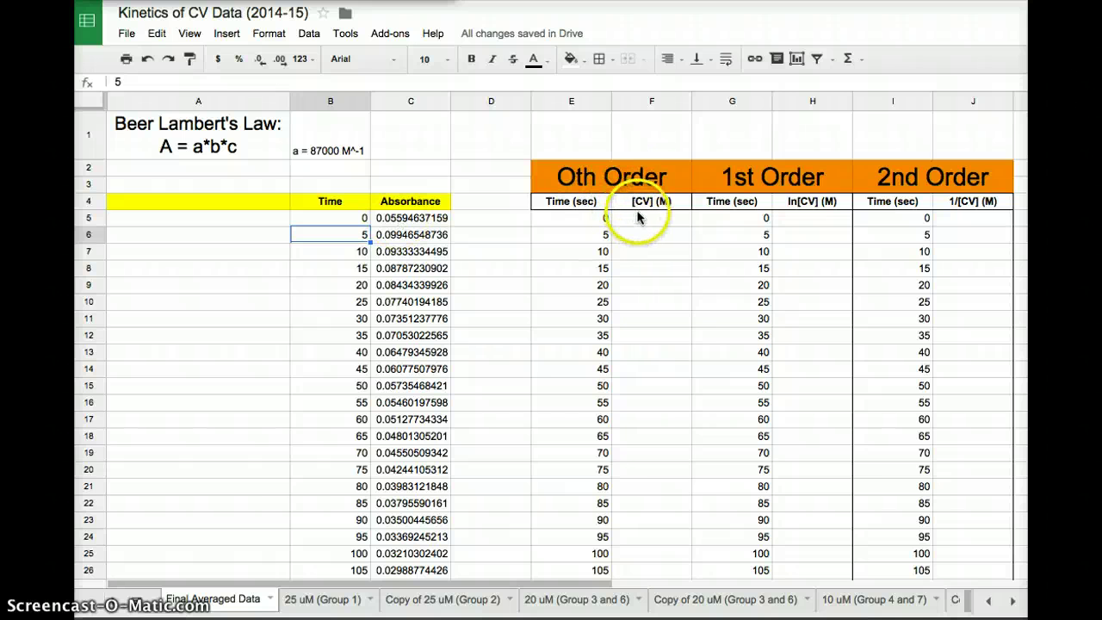
# Review the 0th, 1st and 2nd Order tables, C5 absorbance and Beer Lambert's Law heading
pyautogui.click(609, 181)
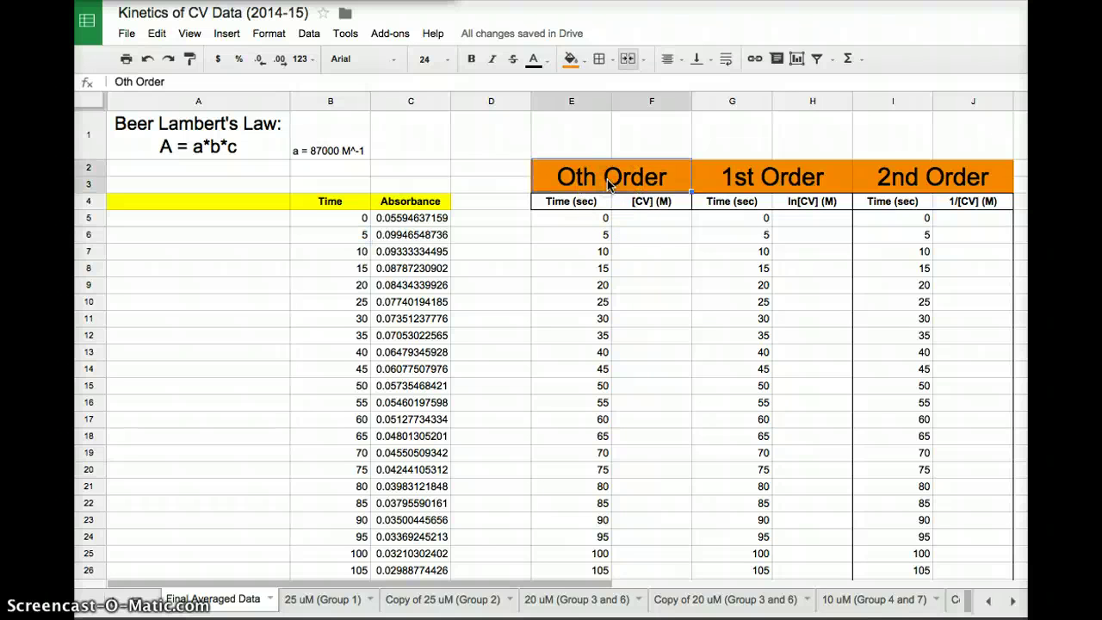
pyautogui.click(651, 202)
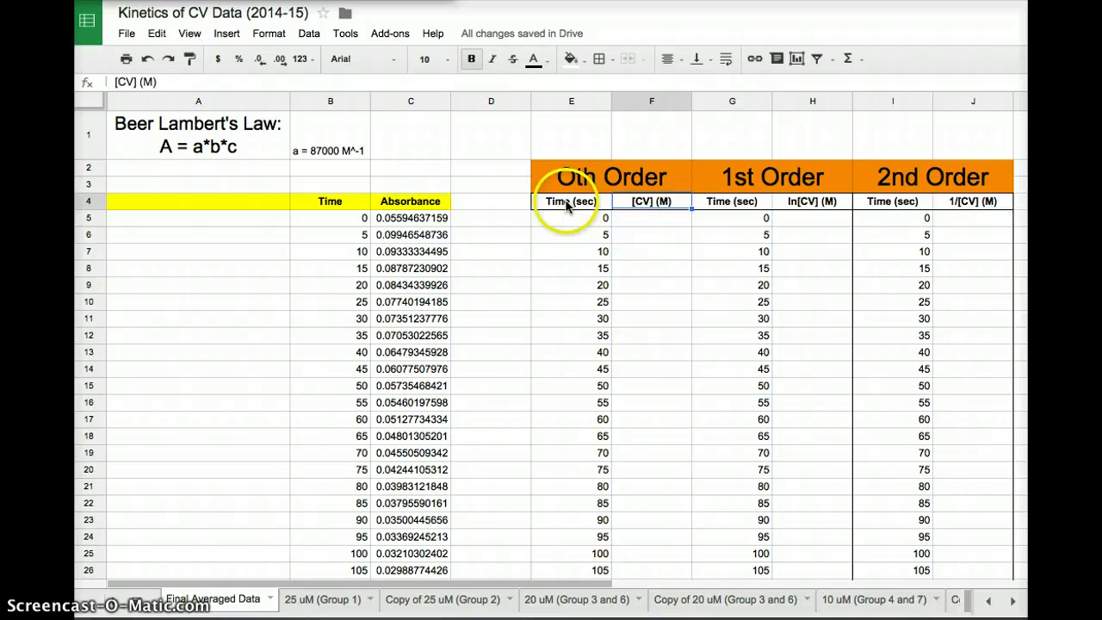
pyautogui.click(755, 182)
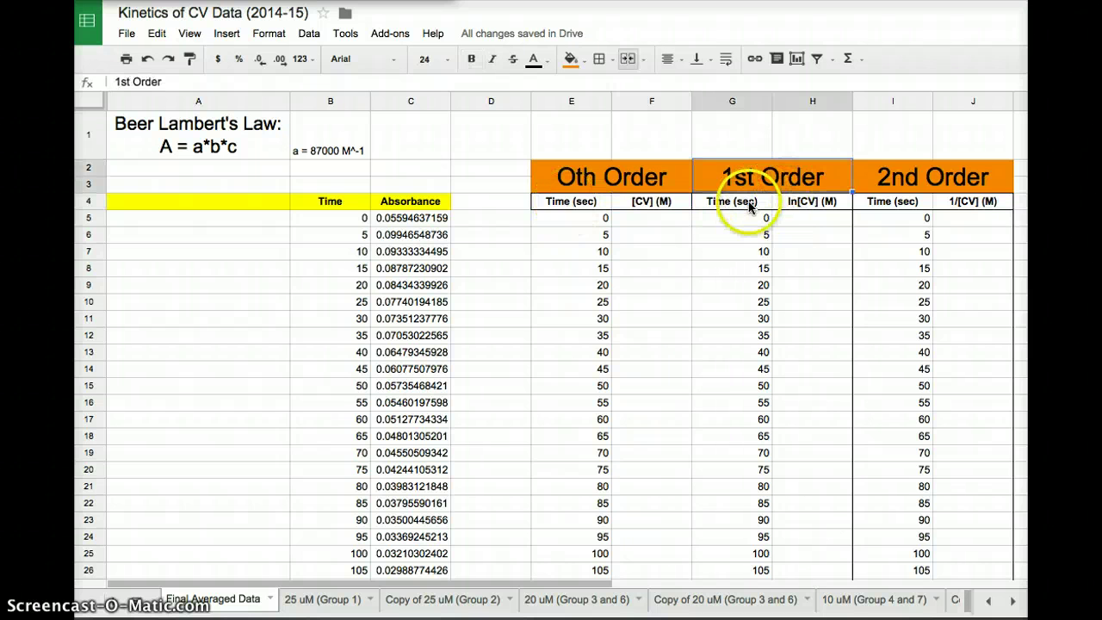
pyautogui.click(803, 204)
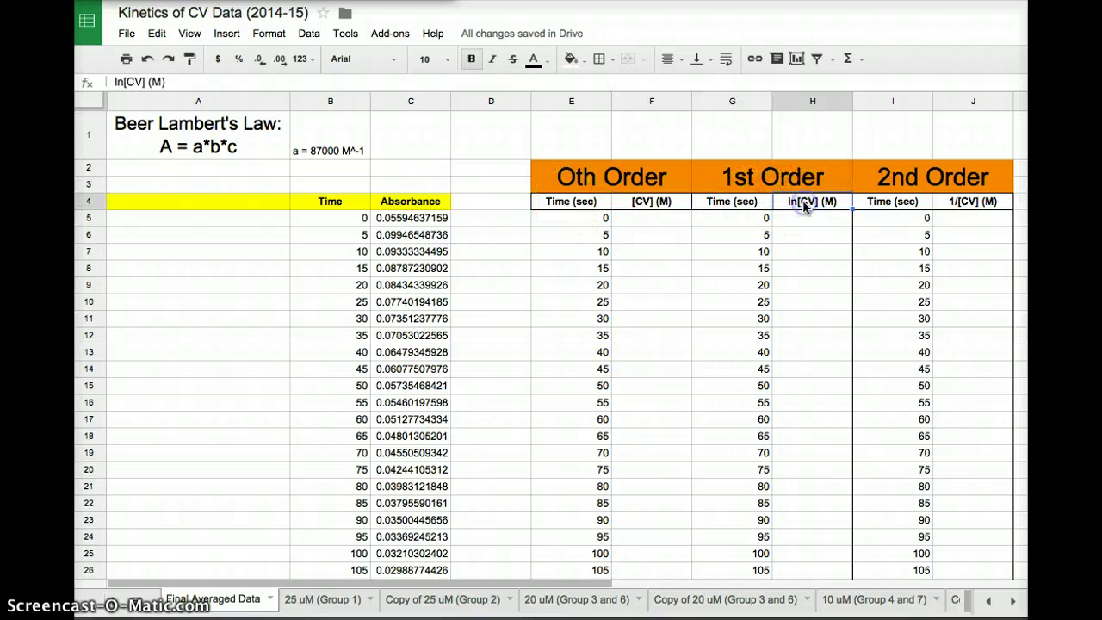
pyautogui.click(733, 207)
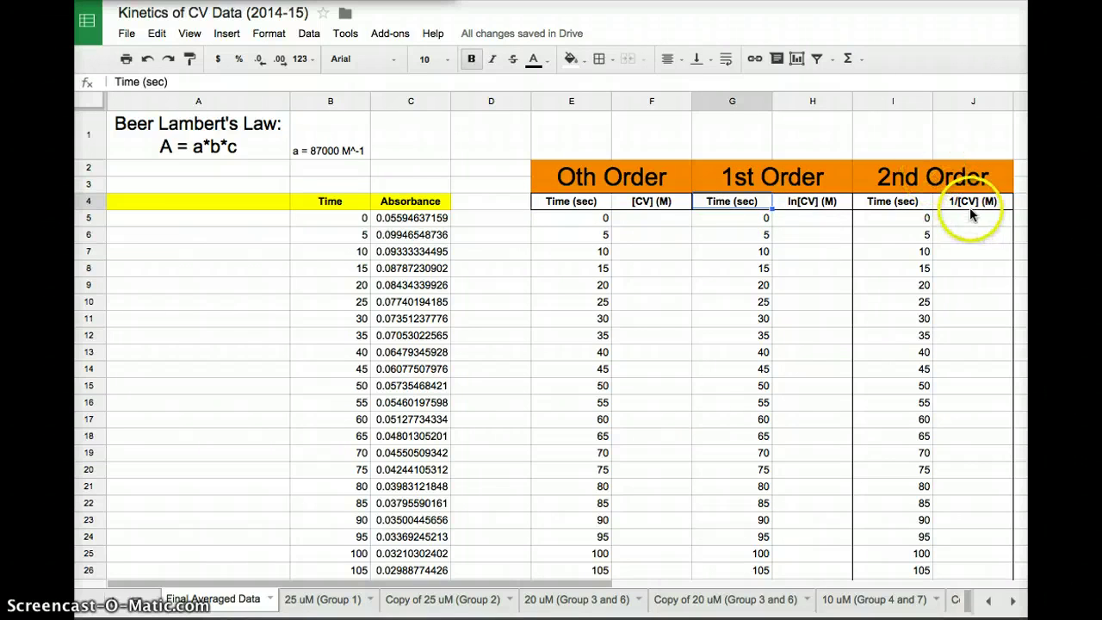
pyautogui.click(970, 205)
pyautogui.click(909, 203)
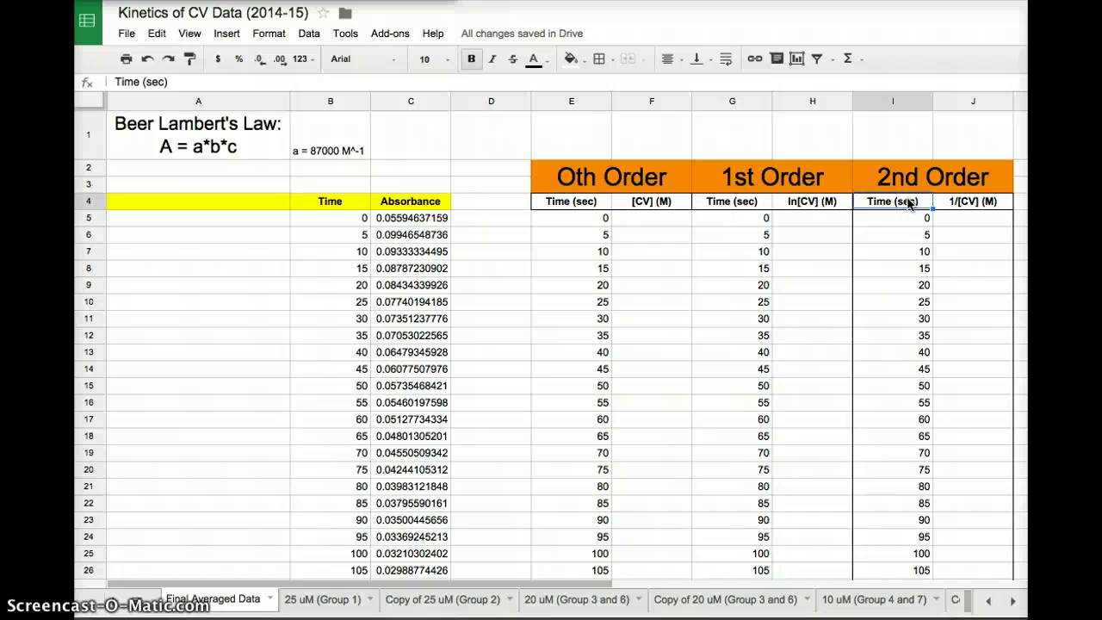
pyautogui.click(381, 220)
pyautogui.click(418, 217)
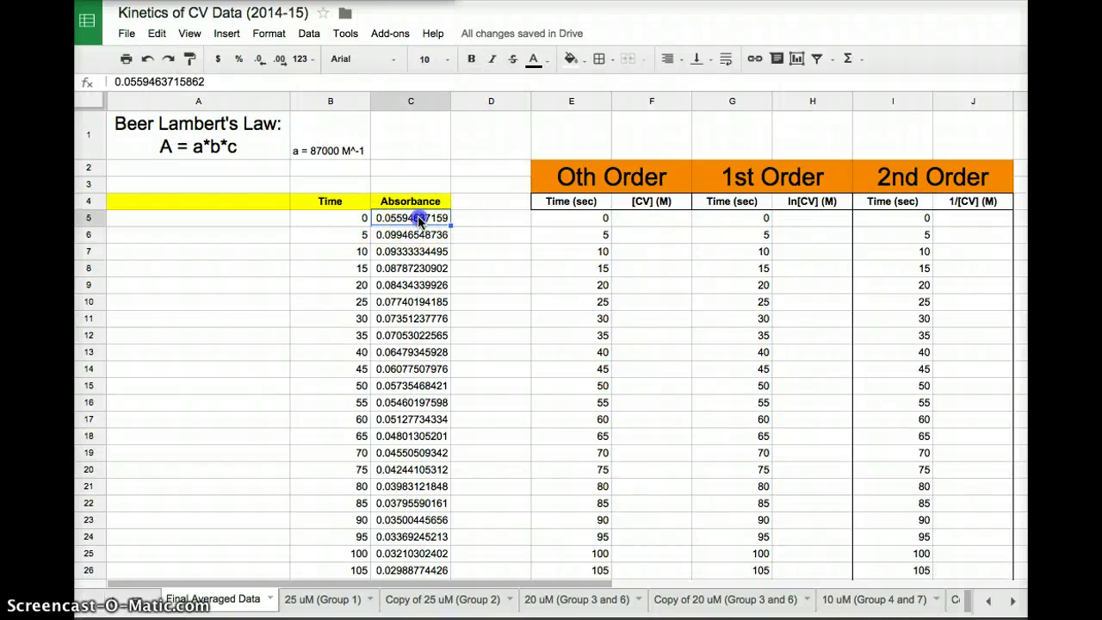
pyautogui.click(203, 139)
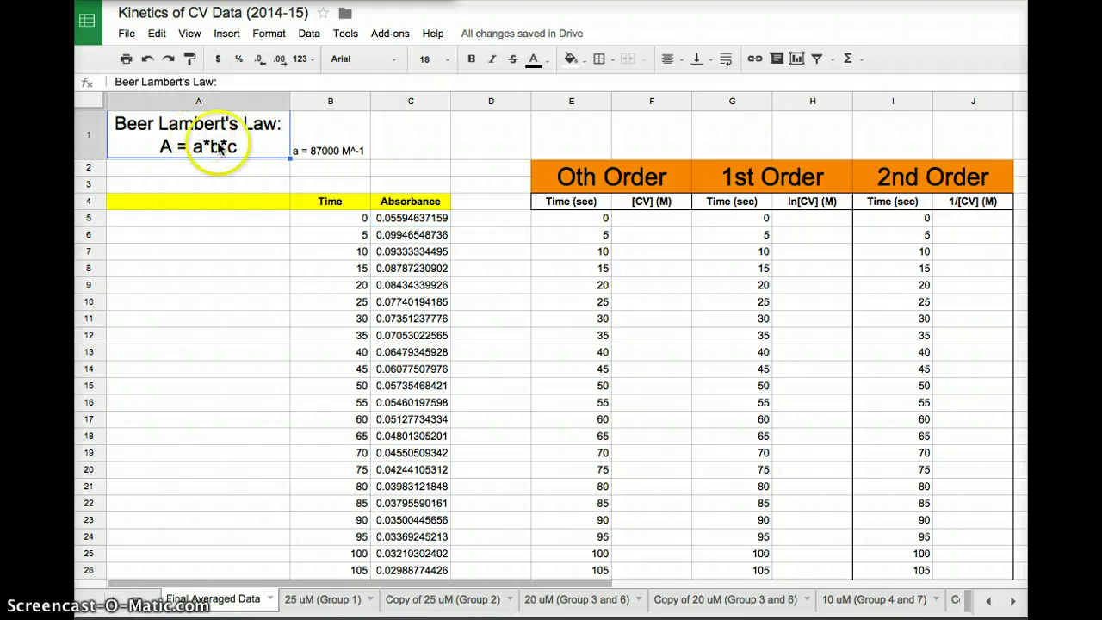
pyautogui.click(166, 148)
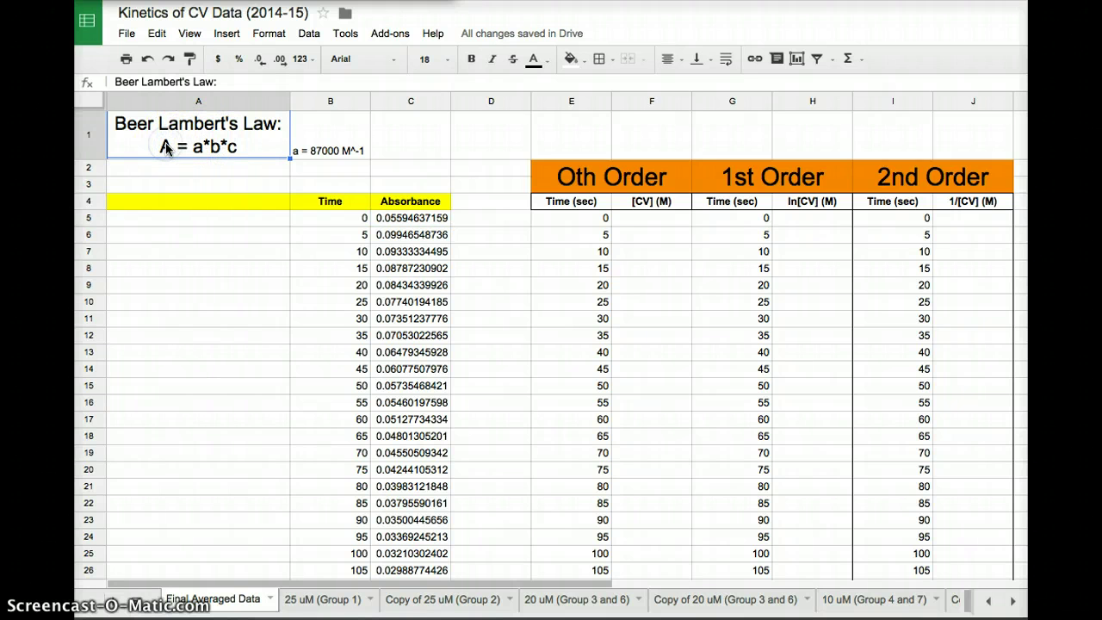
# Add 'Crystal Violet' as a new first line above the absorptivity value in B1
pyautogui.doubleClick(321, 150)
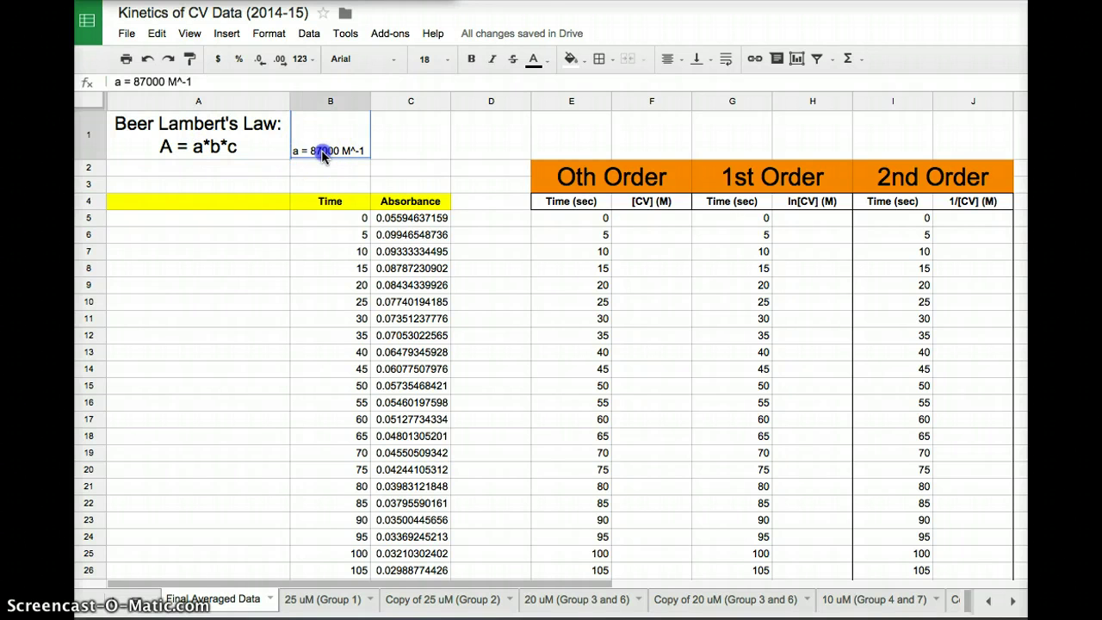
pyautogui.click(295, 120)
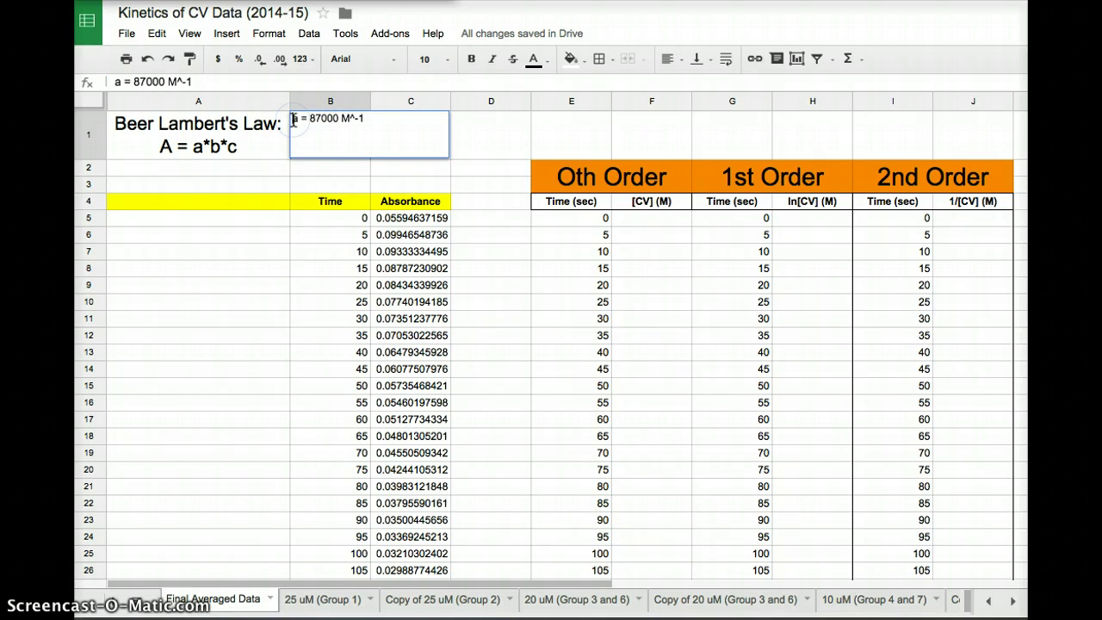
pyautogui.hotkey('alt', 'Return')
pyautogui.write('C')
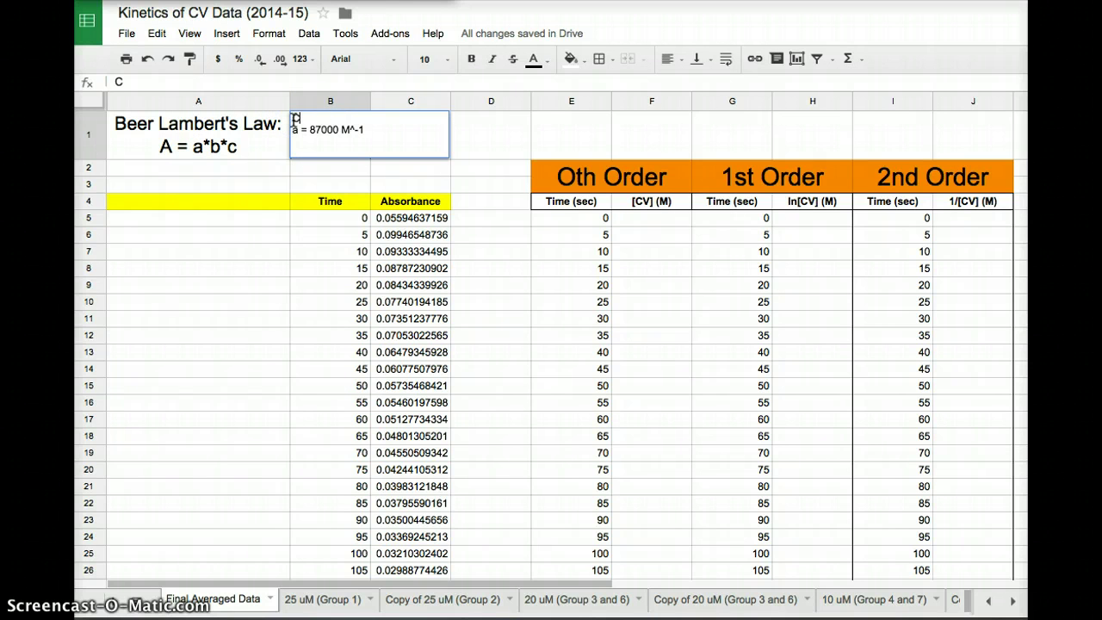
pyautogui.write('rystal Violet')
pyautogui.click(254, 265)
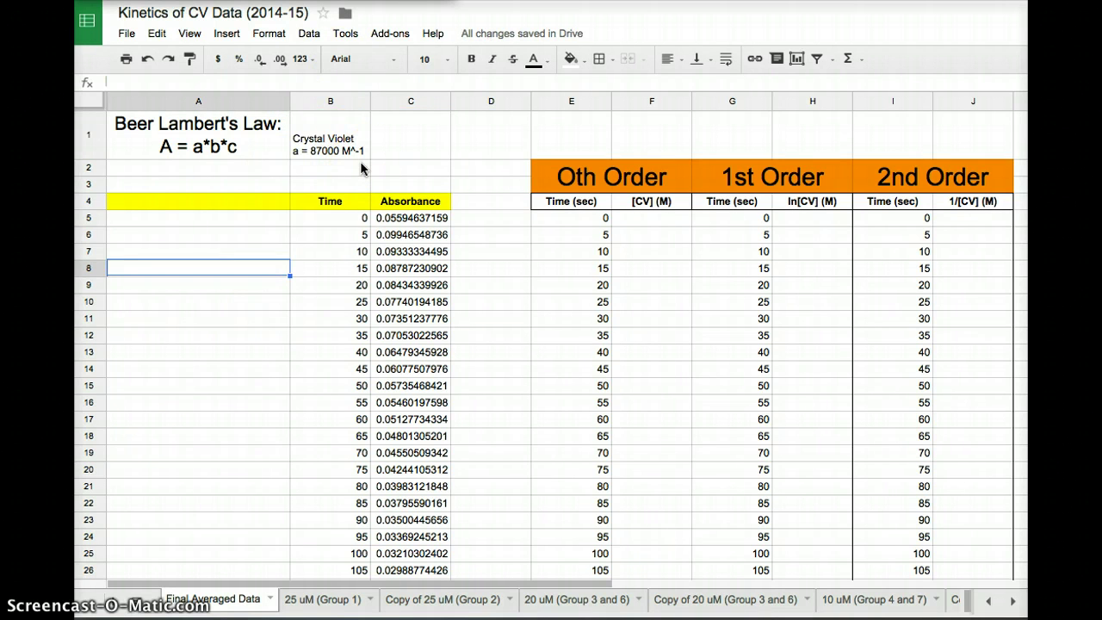
# Enter the rearranged equation 'c = A/(a)' in A2, removing the *b term
pyautogui.click(216, 167)
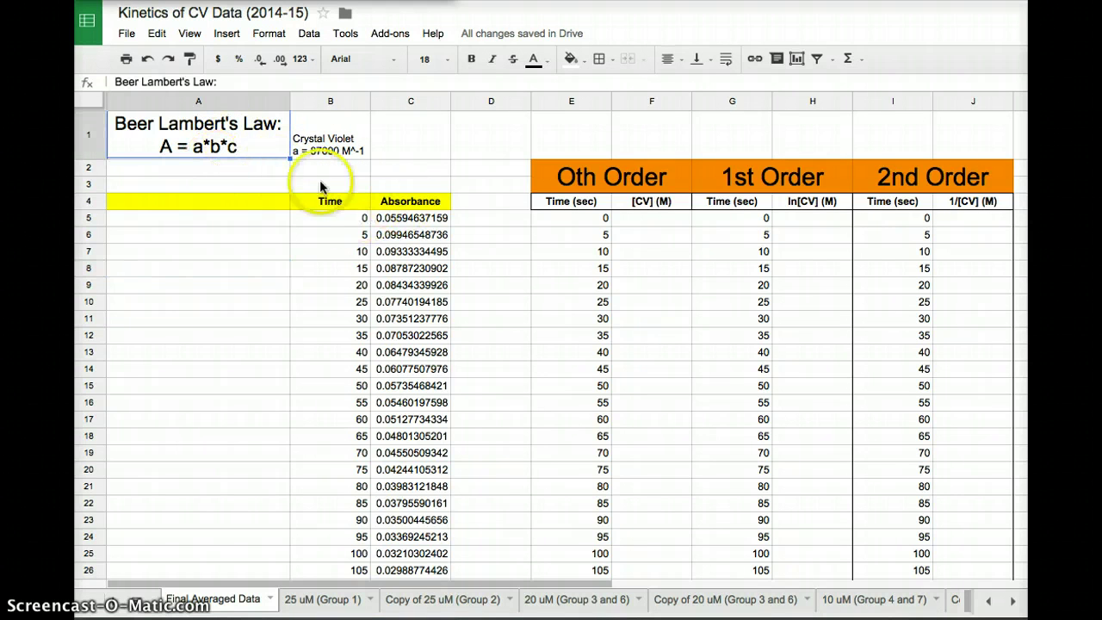
pyautogui.click(228, 167)
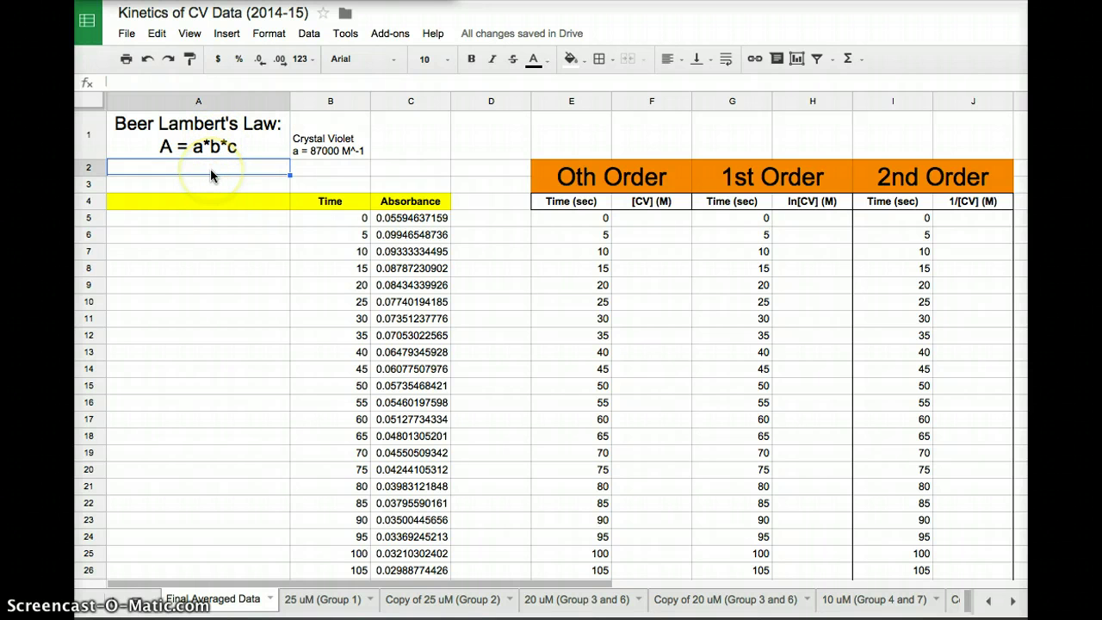
pyautogui.write('c = ')
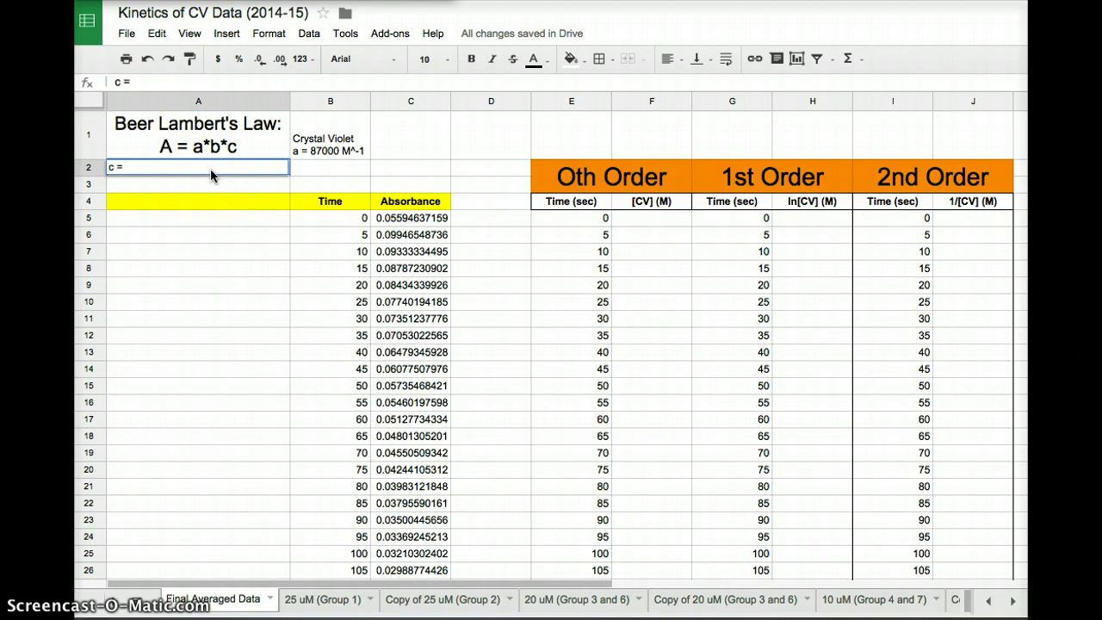
pyautogui.write('A/(a*b)')
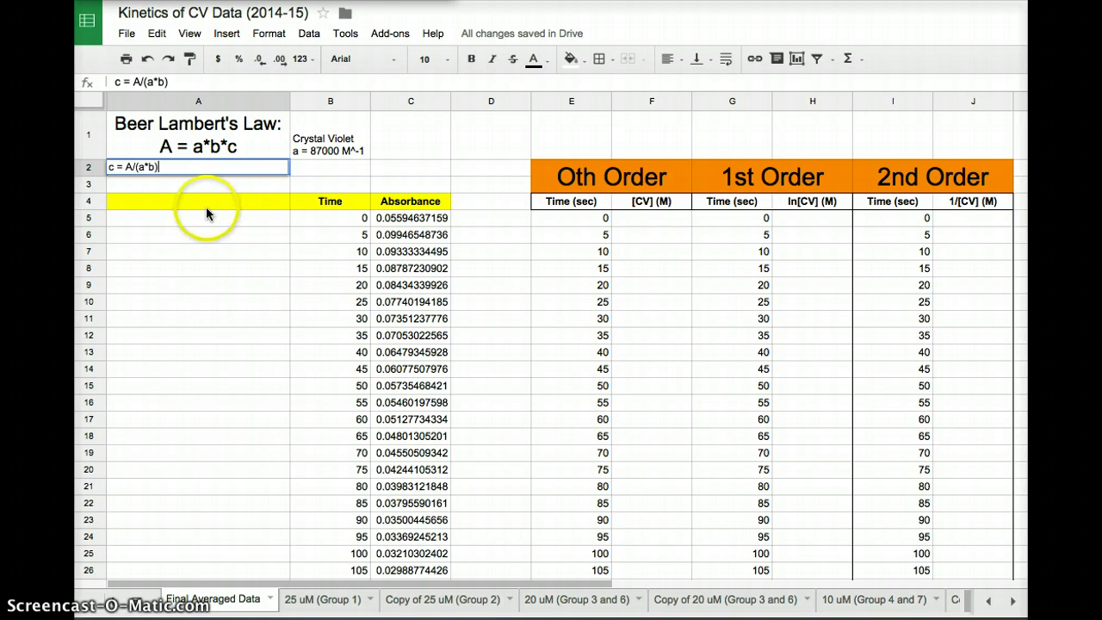
pyautogui.click(148, 167)
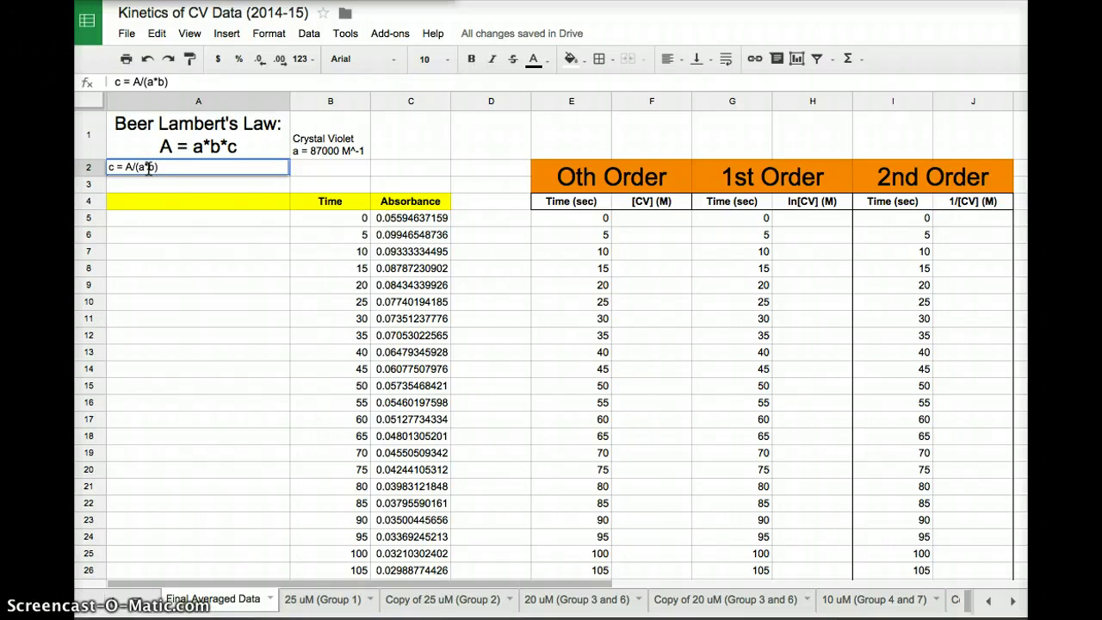
pyautogui.press('BackSpace')
pyautogui.press('BackSpace')
pyautogui.click(144, 180)
pyautogui.click(117, 169)
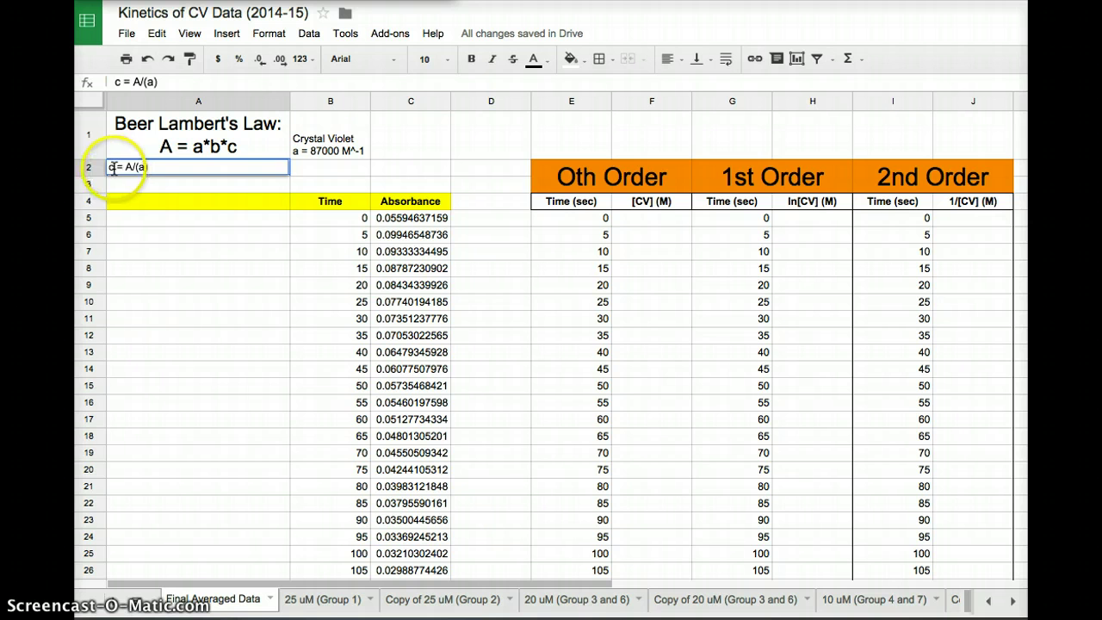
pyautogui.click(129, 168)
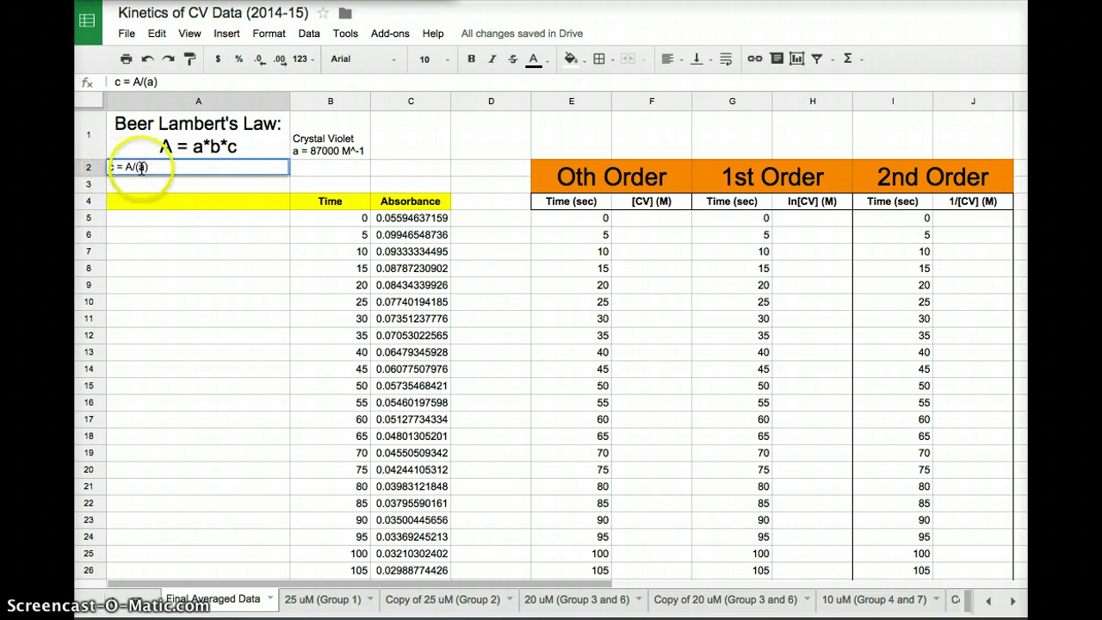
pyautogui.click(201, 185)
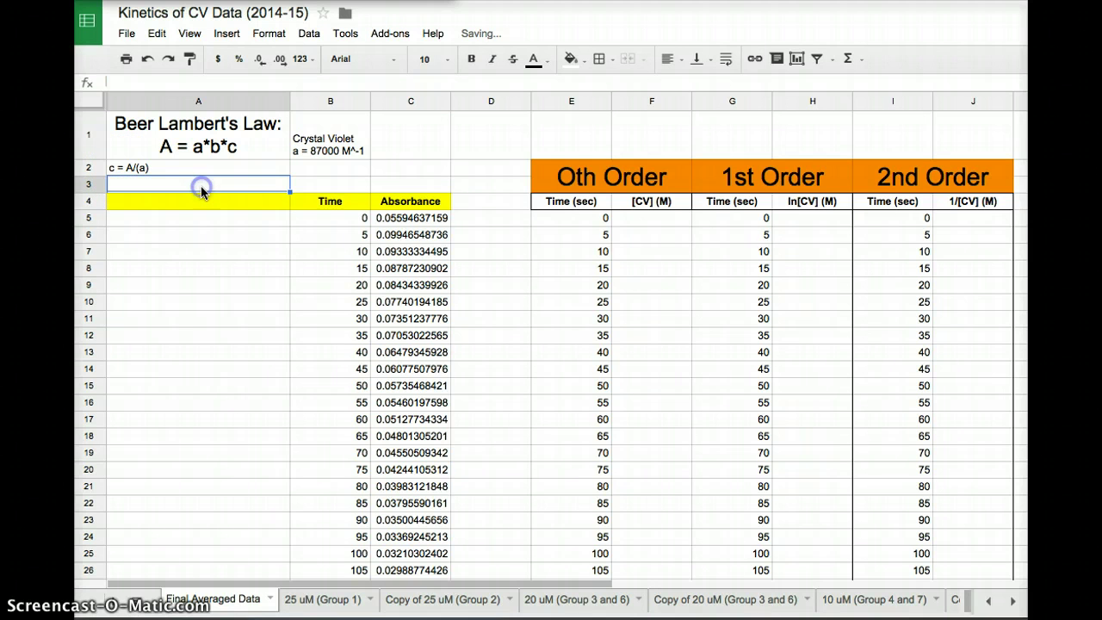
# Compare the first absorbance value in C5 with the Crystal Violet label in B1
pyautogui.click(416, 226)
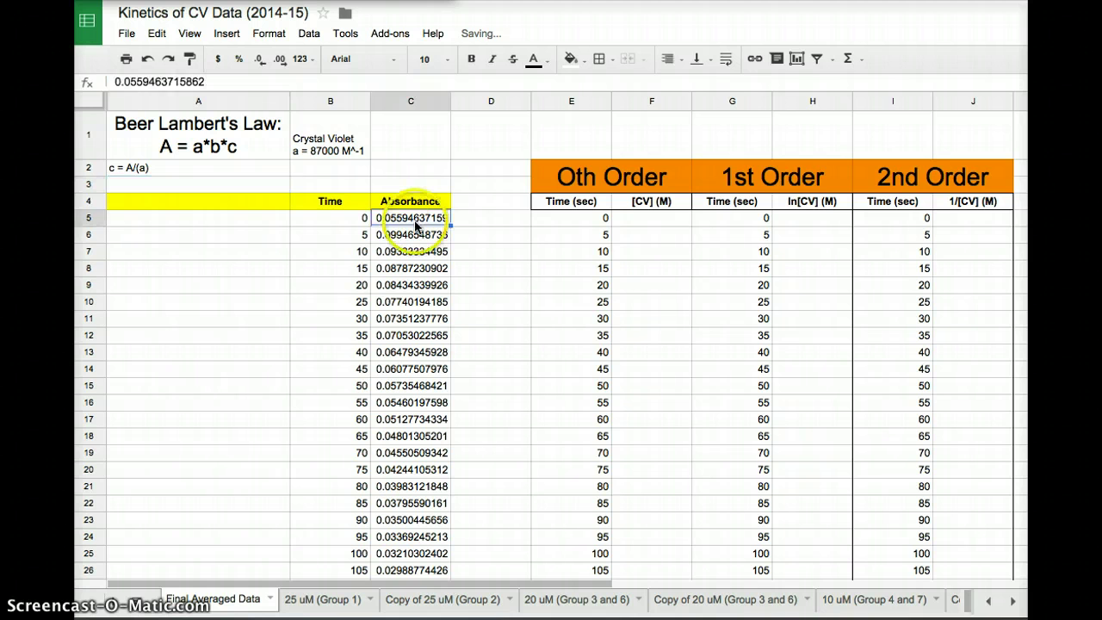
pyautogui.click(317, 150)
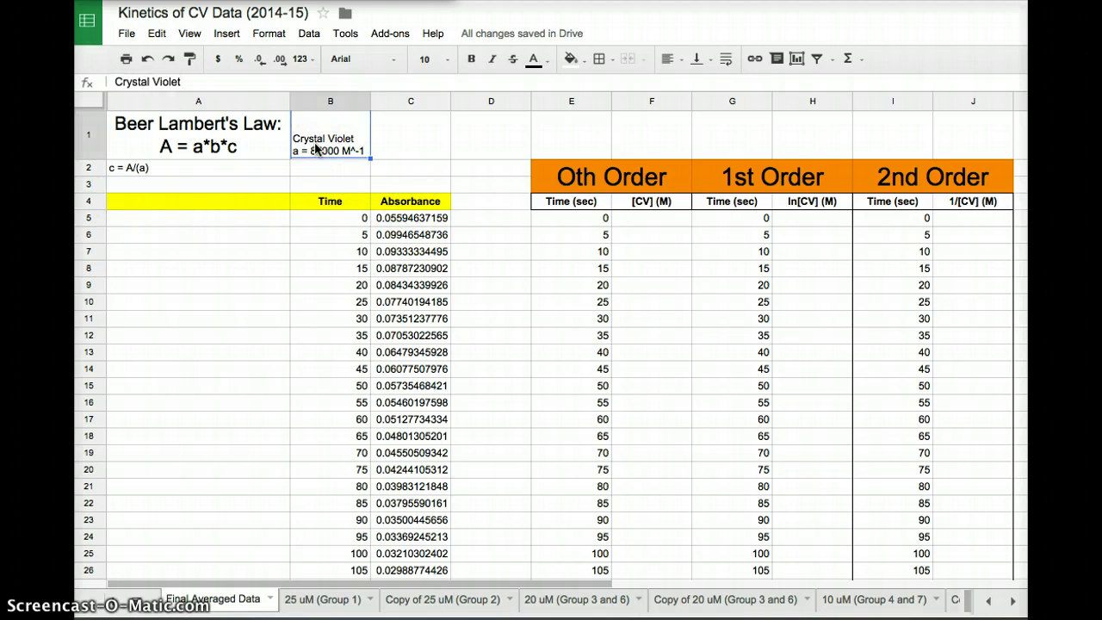
pyautogui.click(444, 219)
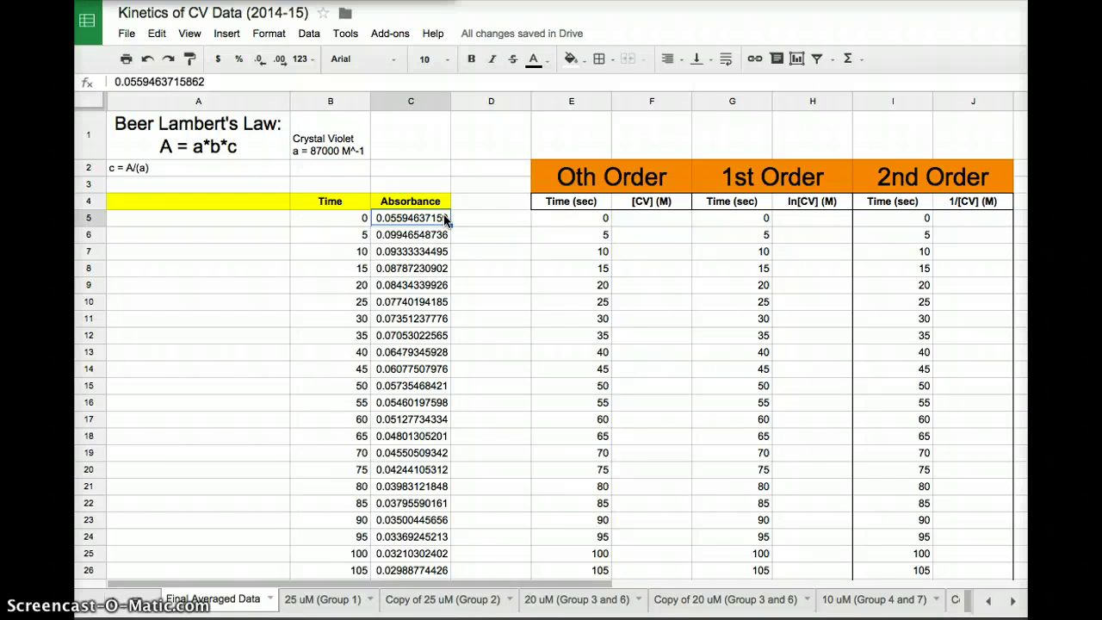
pyautogui.click(620, 225)
# Enter =C5/87000 in F5 for the first [CV] concentration
pyautogui.click(618, 222)
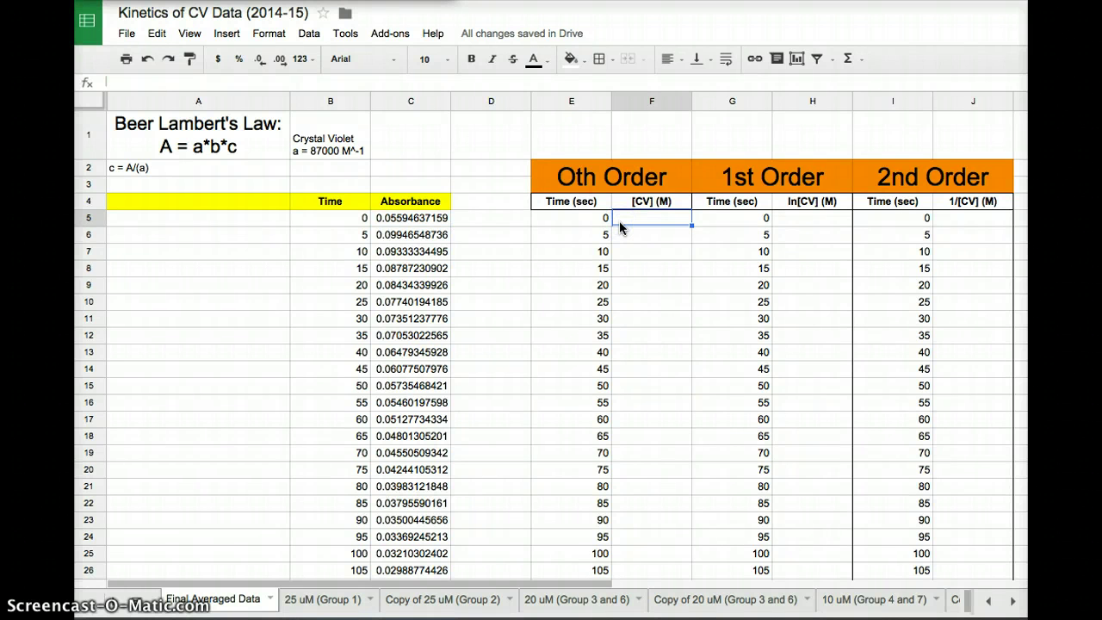
pyautogui.click(365, 220)
pyautogui.click(545, 217)
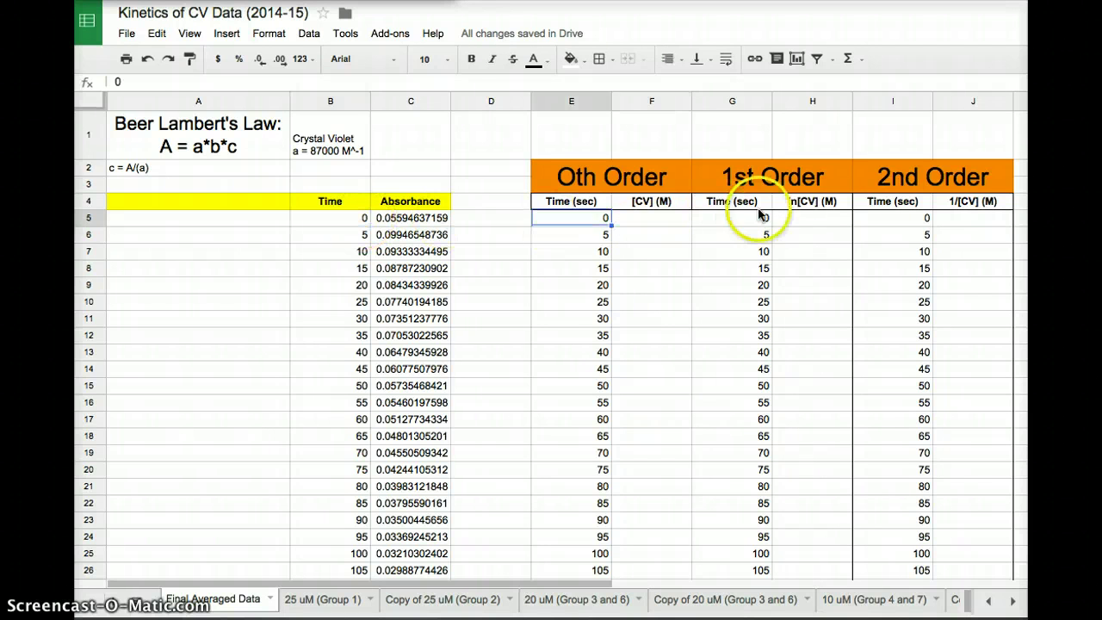
pyautogui.click(753, 205)
pyautogui.click(651, 222)
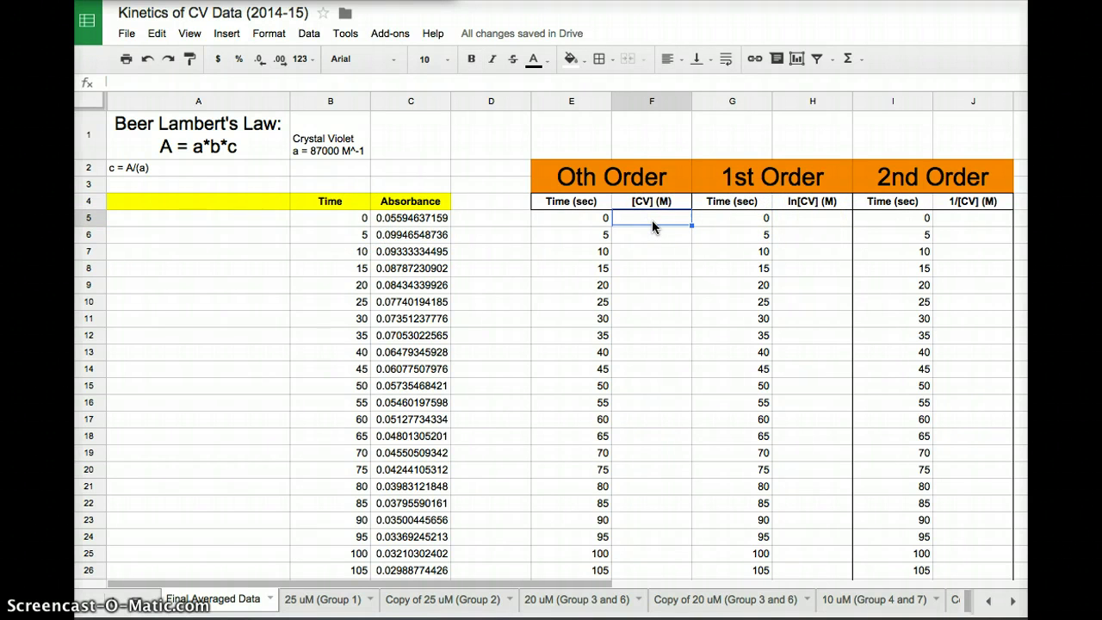
pyautogui.write('=')
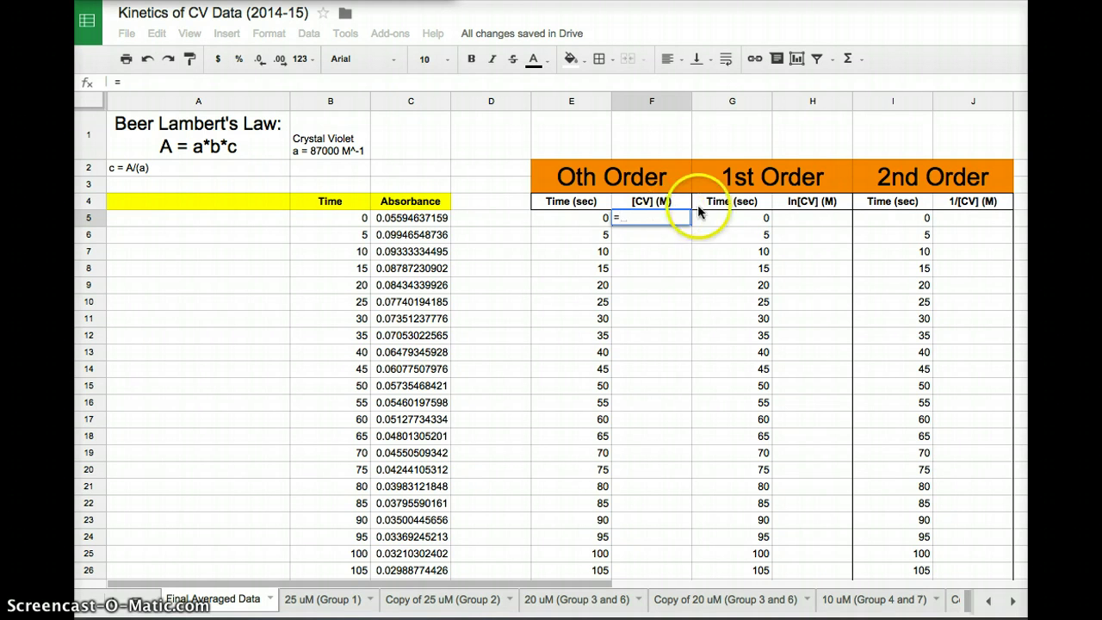
pyautogui.click(441, 219)
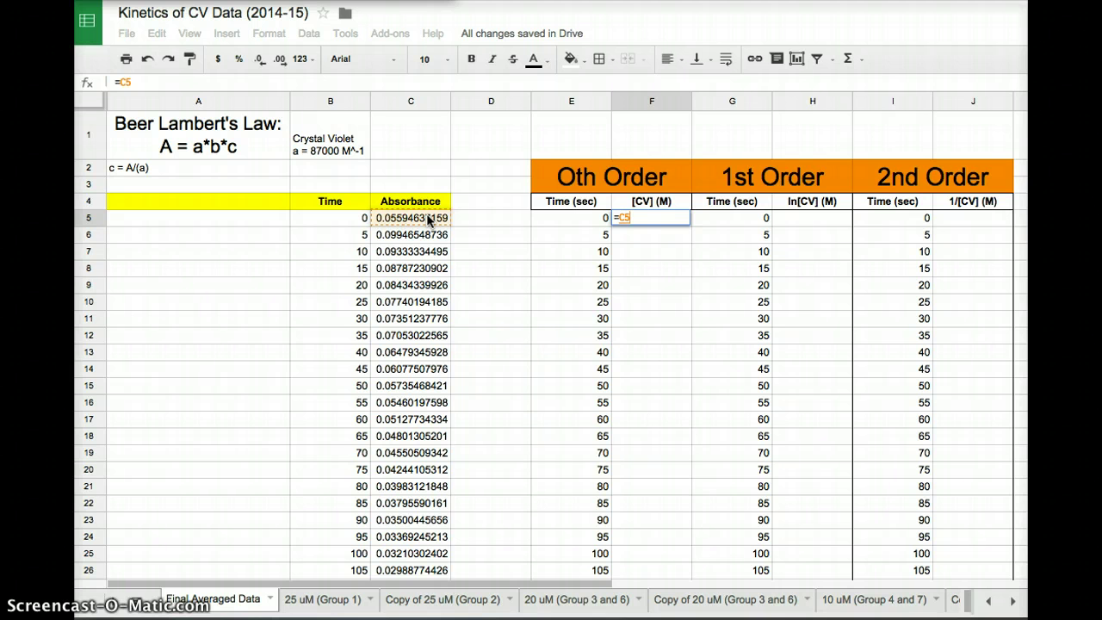
pyautogui.write('/87000')
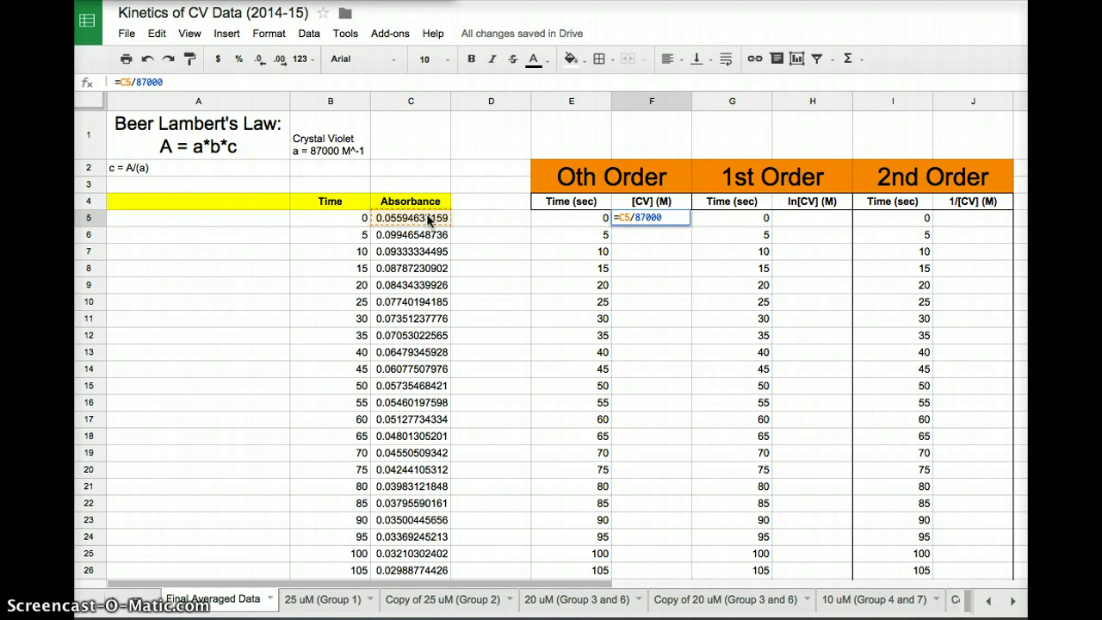
pyautogui.press('Return')
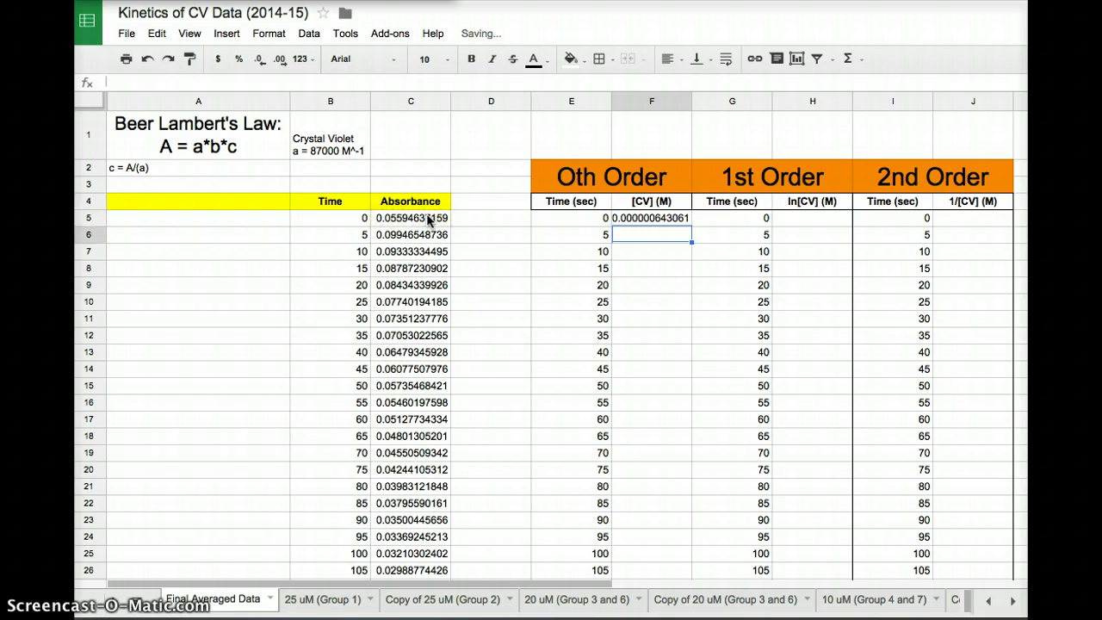
# Confirm that F5's formula references absorbance cell C5
pyautogui.click(635, 219)
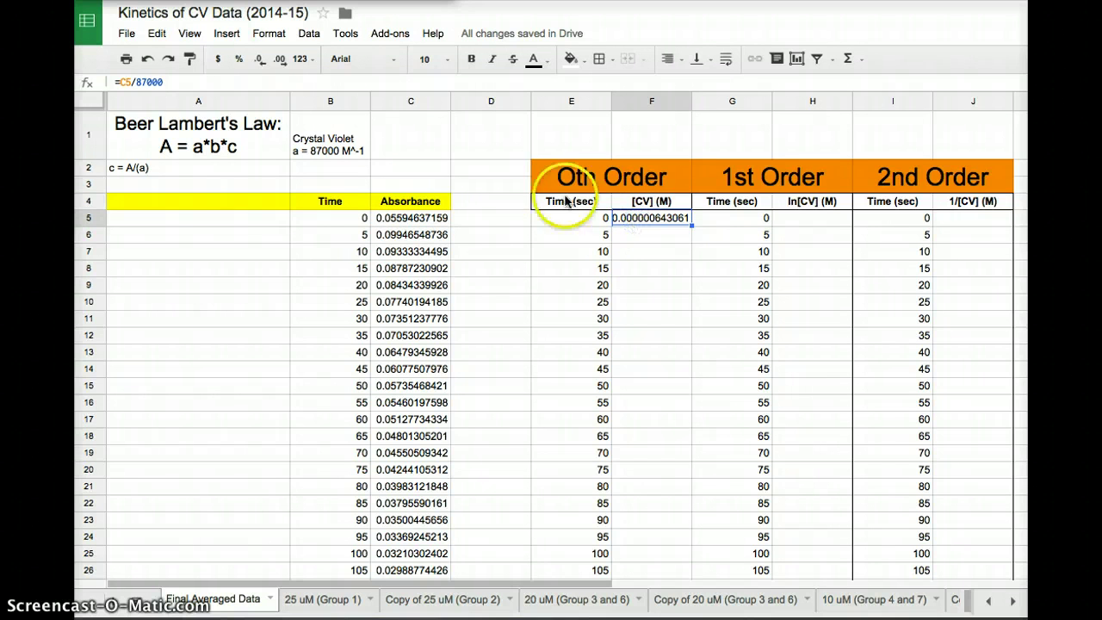
pyautogui.click(138, 82)
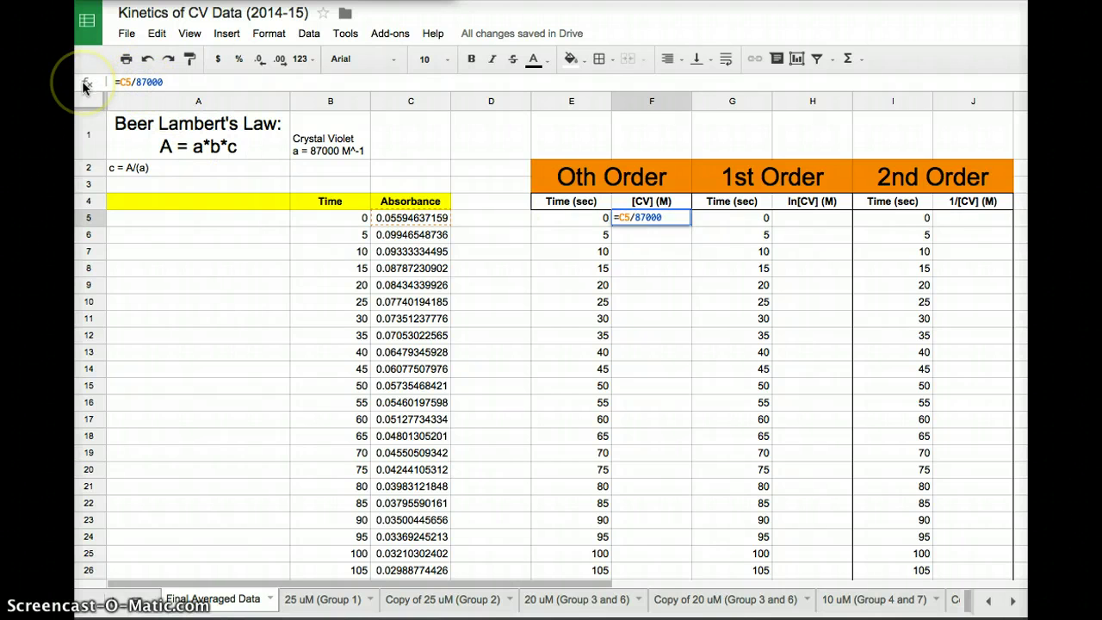
pyautogui.moveTo(120, 81); pyautogui.dragTo(131, 81)
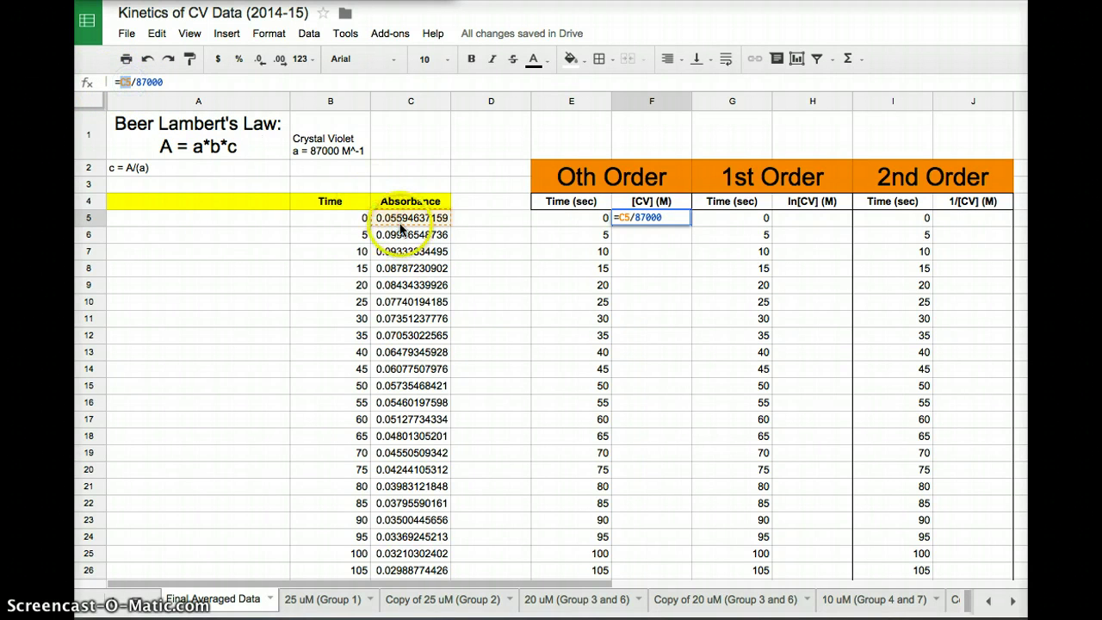
pyautogui.press('Return')
pyautogui.click(657, 222)
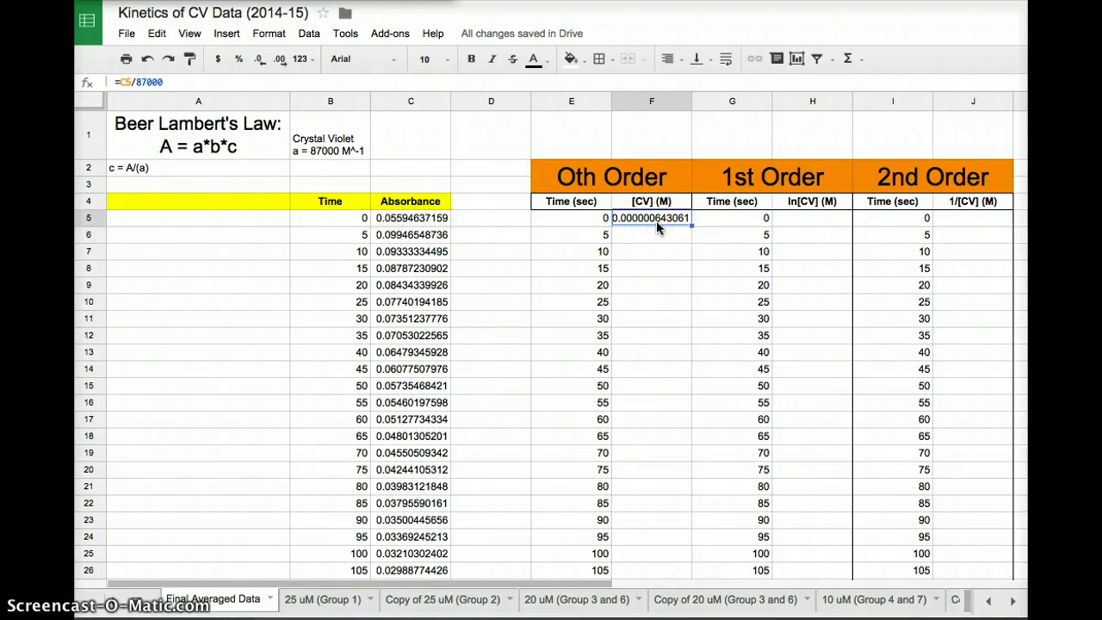
# Enter =C6/87000 in F6 for the second concentration
pyautogui.click(654, 230)
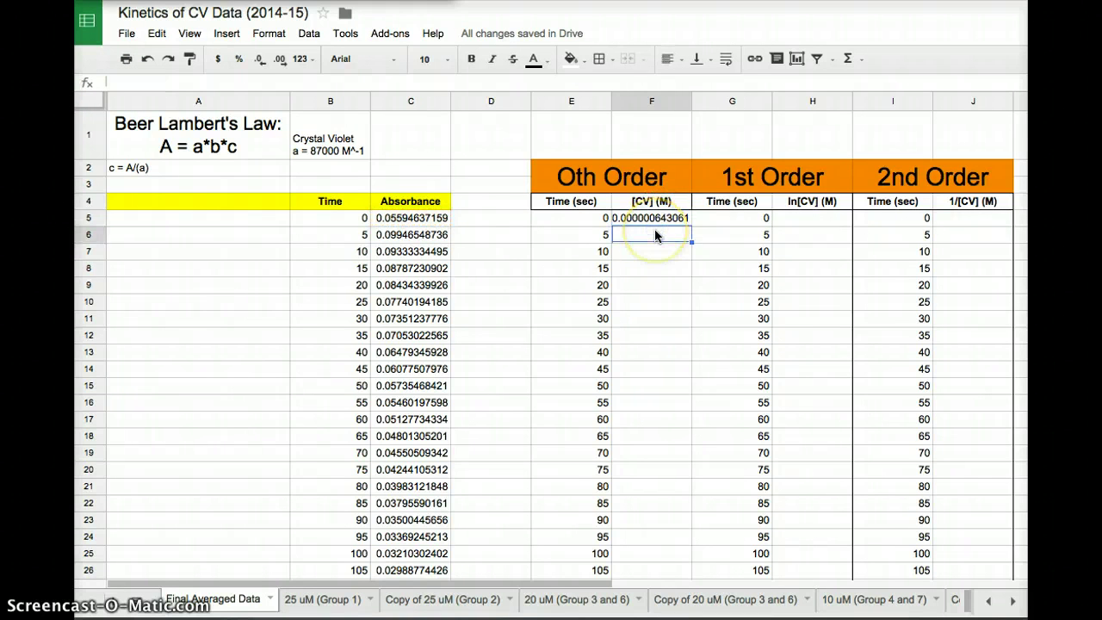
pyautogui.write('=')
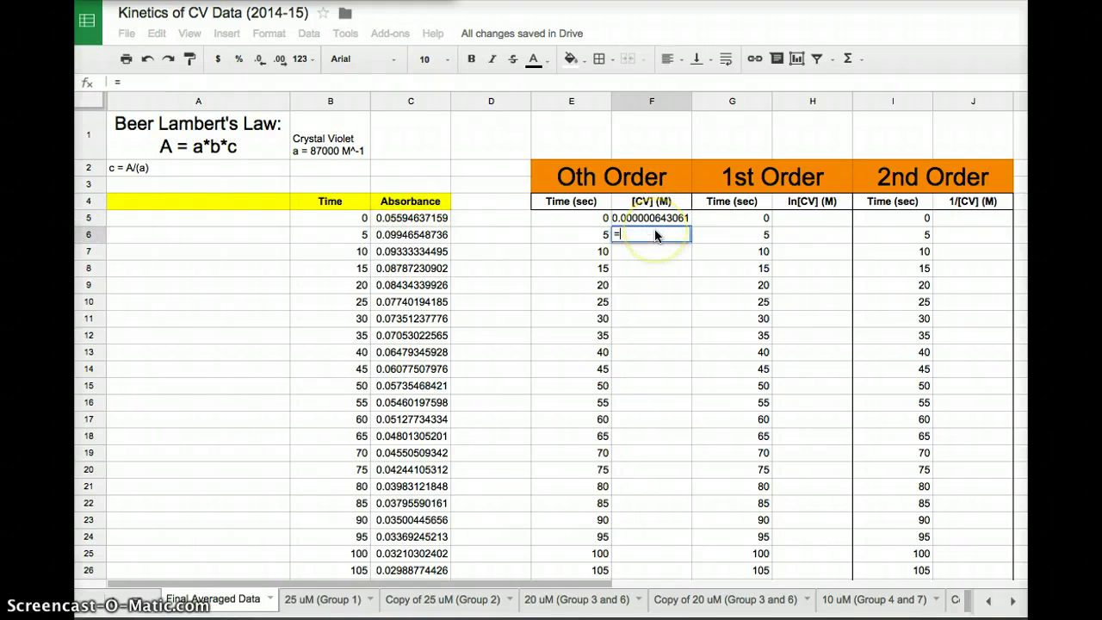
pyautogui.click(415, 241)
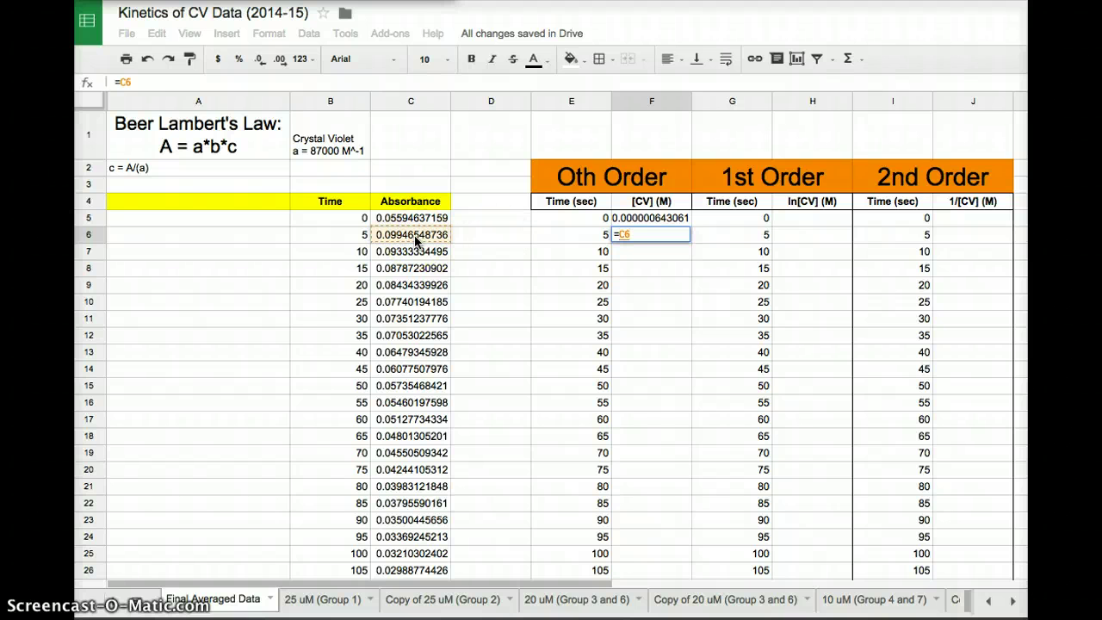
pyautogui.write('/87000')
pyautogui.press('Return')
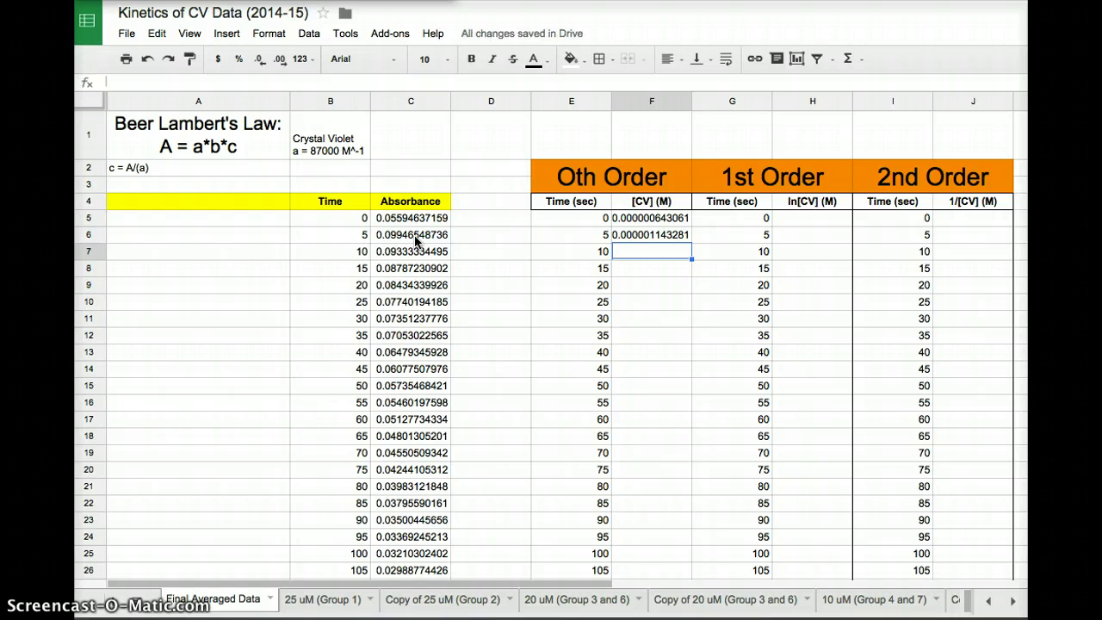
# Copy the F6 formula and paste it into F7:F50
pyautogui.click(660, 238)
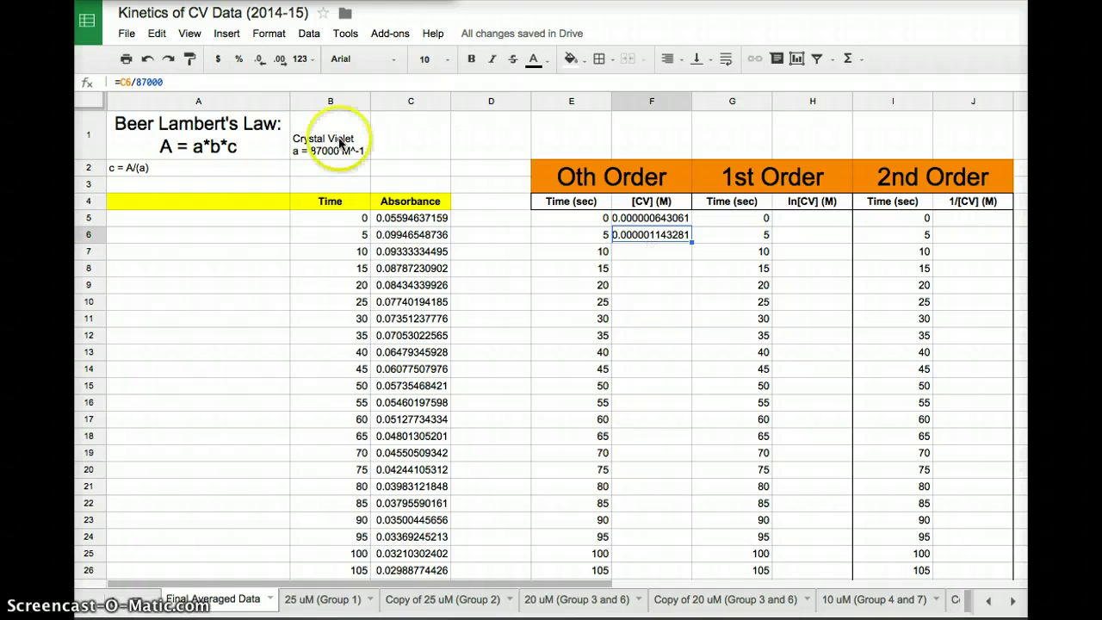
pyautogui.click(126, 33)
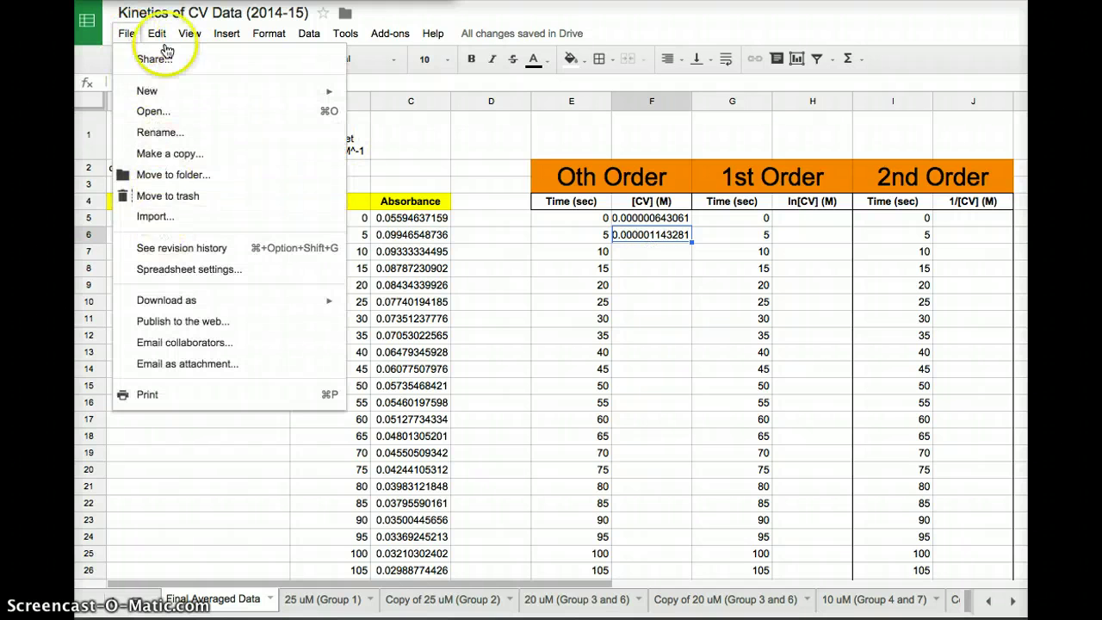
pyautogui.click(156, 33)
pyautogui.click(179, 134)
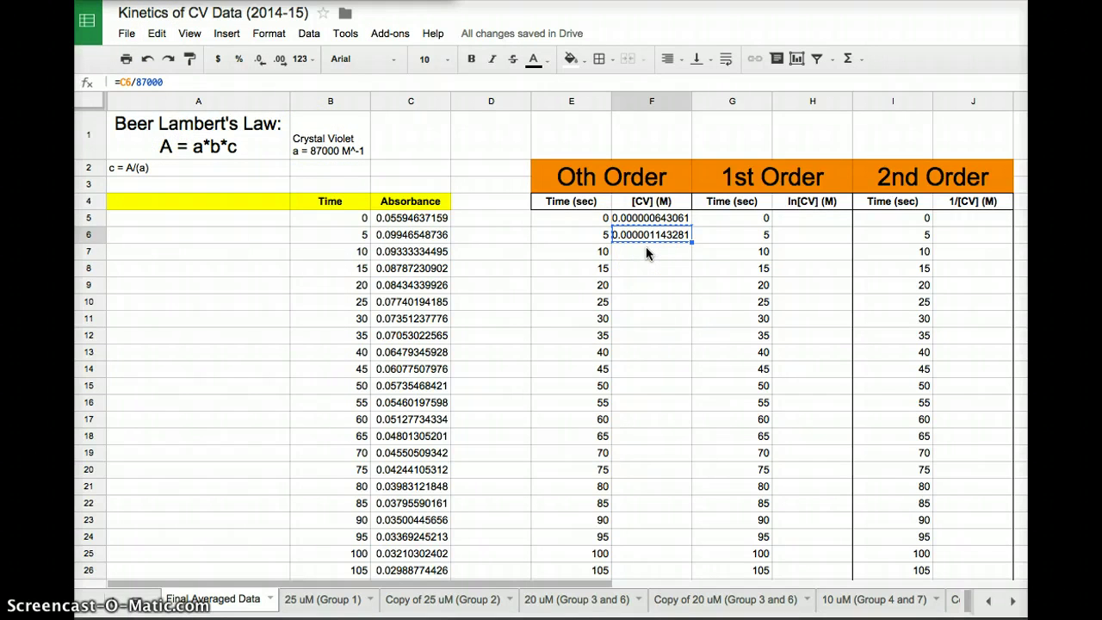
pyautogui.moveTo(646, 252); pyautogui.dragTo(644, 306)
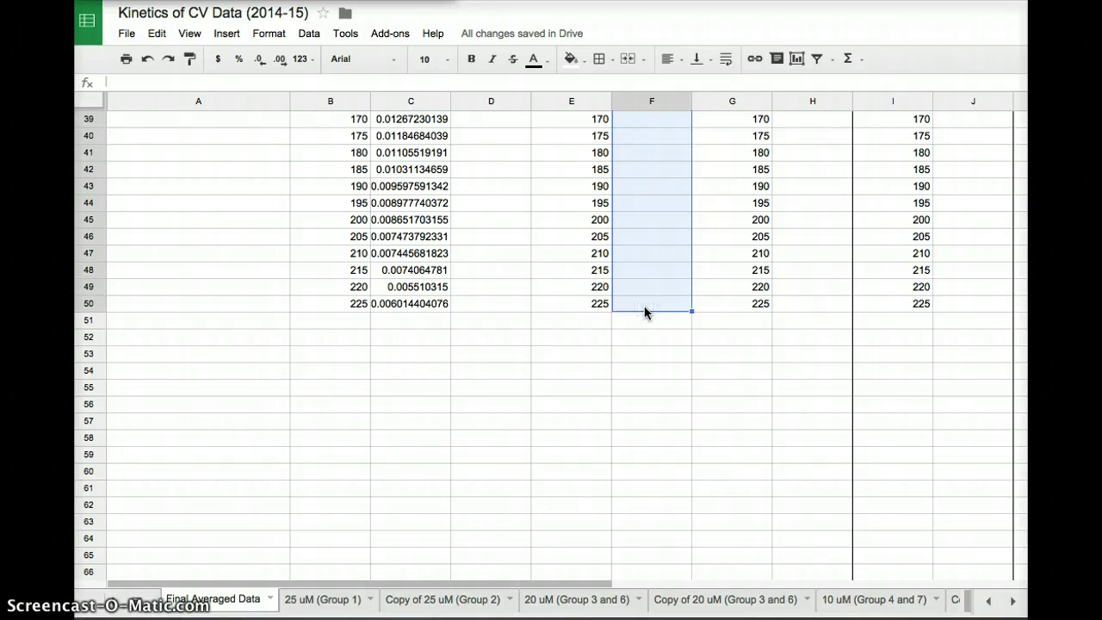
pyautogui.click(163, 36)
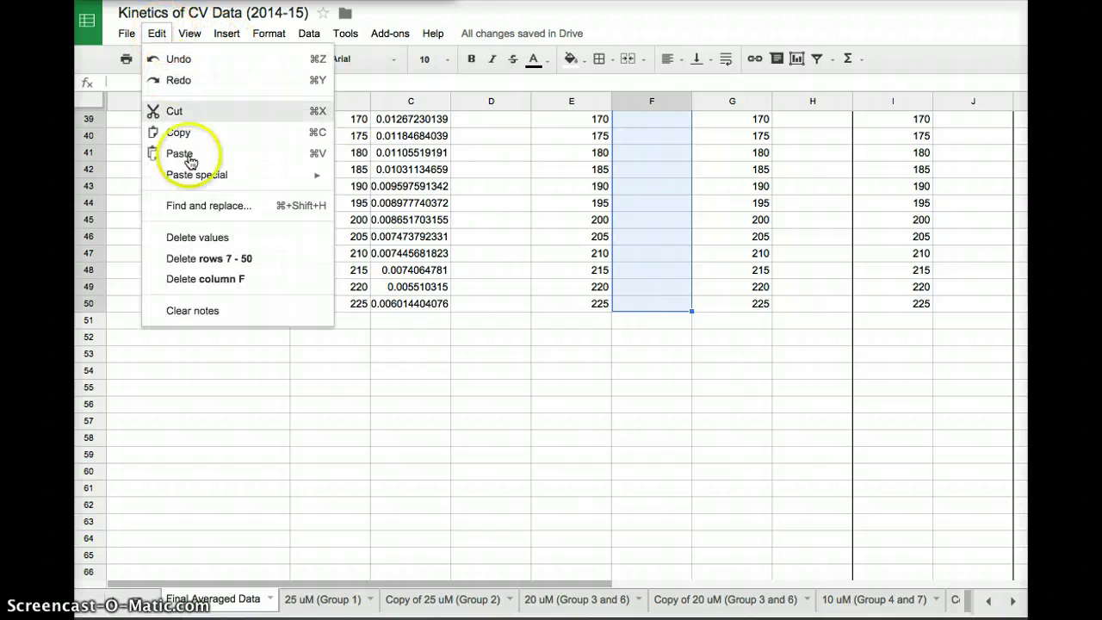
pyautogui.click(210, 156)
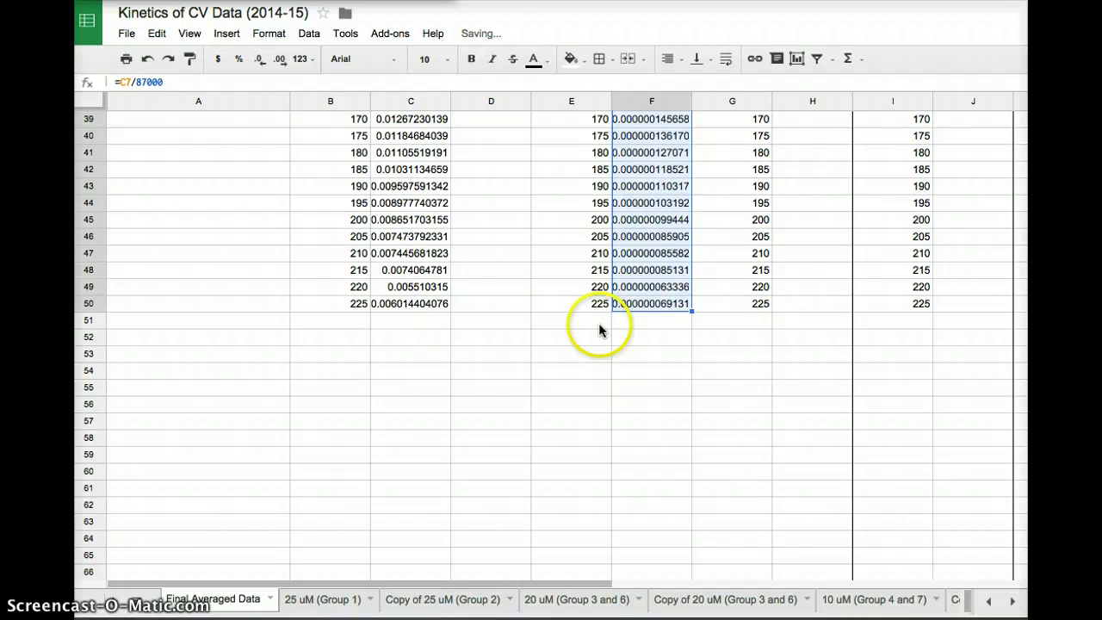
pyautogui.scroll(10, 599, 325)
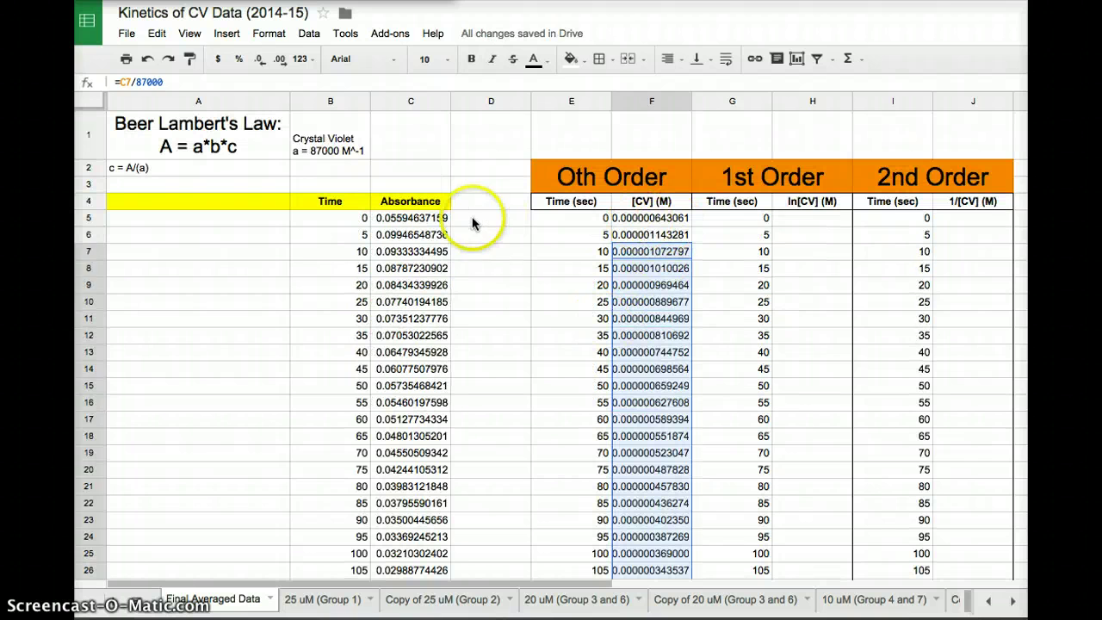
# Verify that the pasted concentration formulas reference their matching absorbance rows
pyautogui.click(418, 236)
pyautogui.click(417, 255)
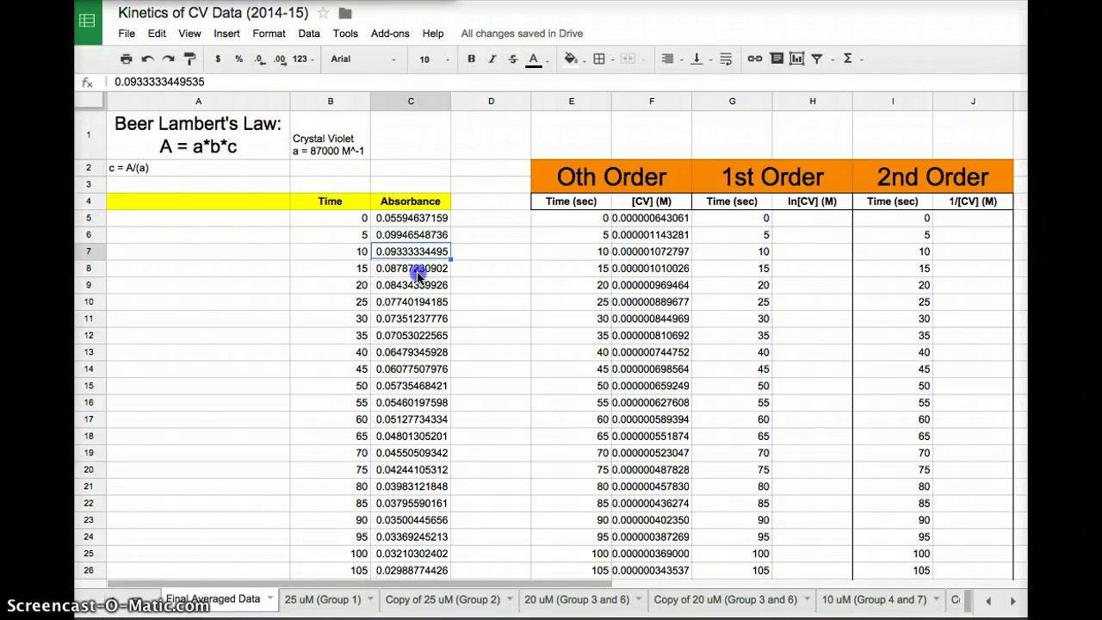
pyautogui.click(416, 269)
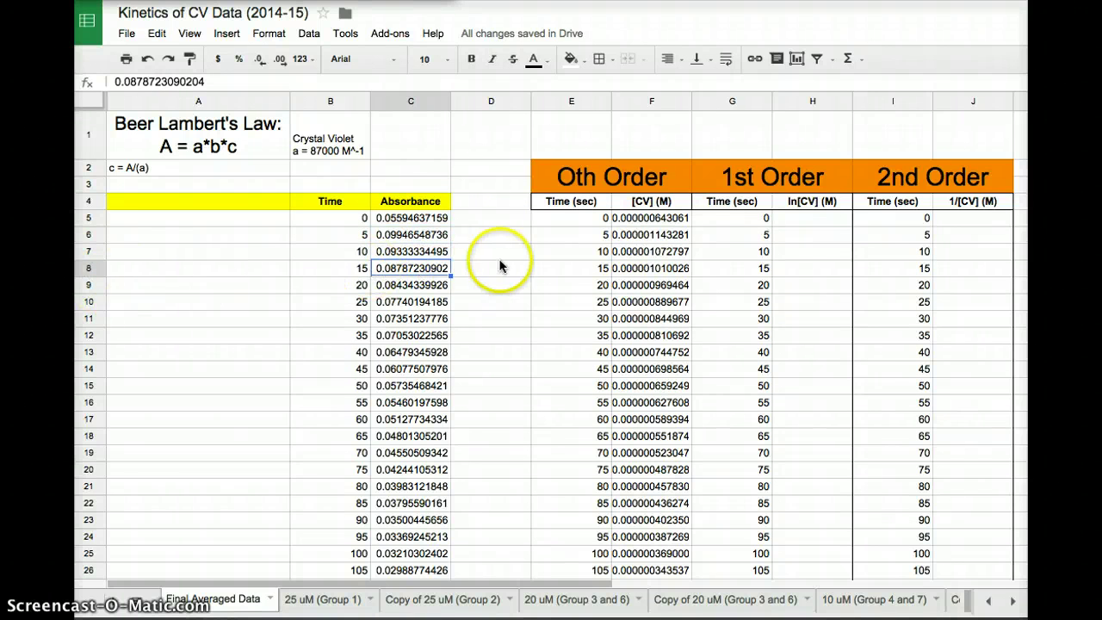
pyautogui.click(641, 267)
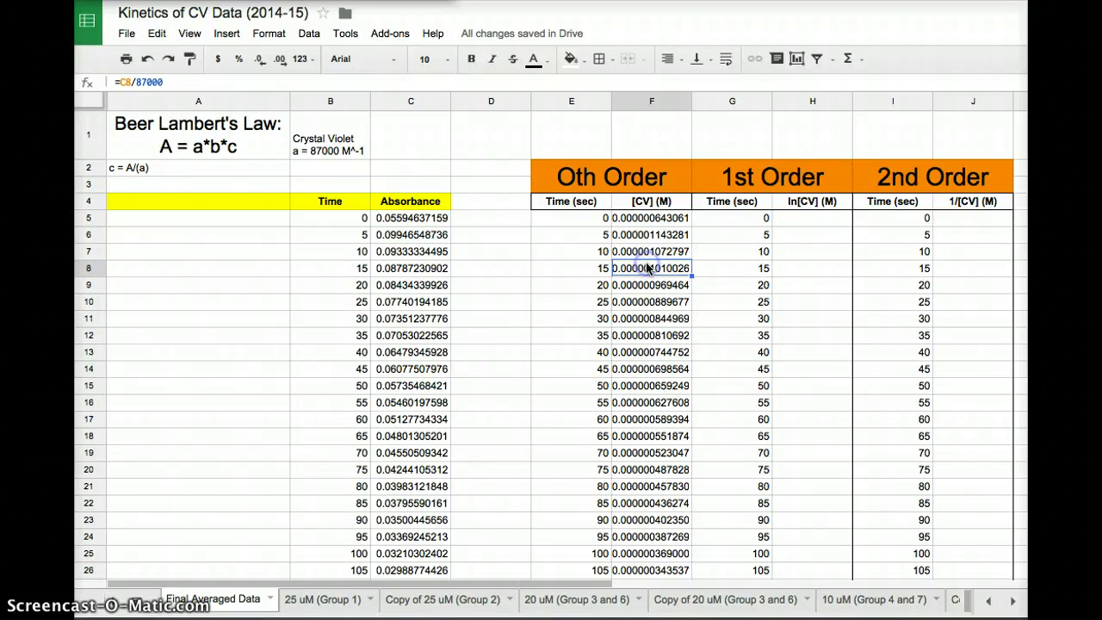
pyautogui.press('Up')
pyautogui.press('Up')
pyautogui.press('Up')
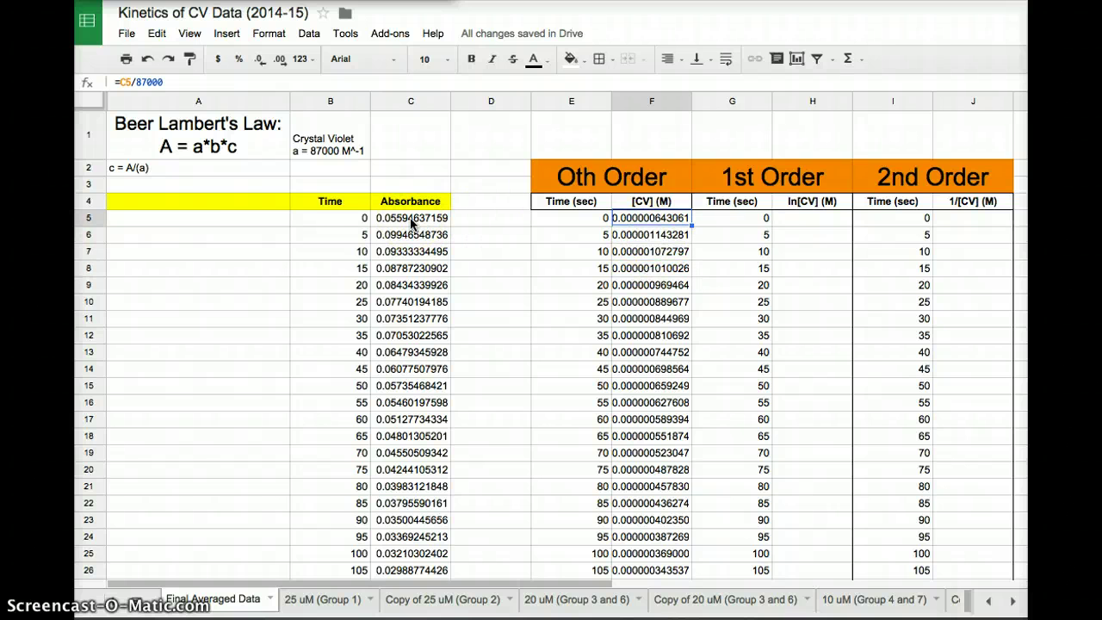
pyautogui.click(642, 234)
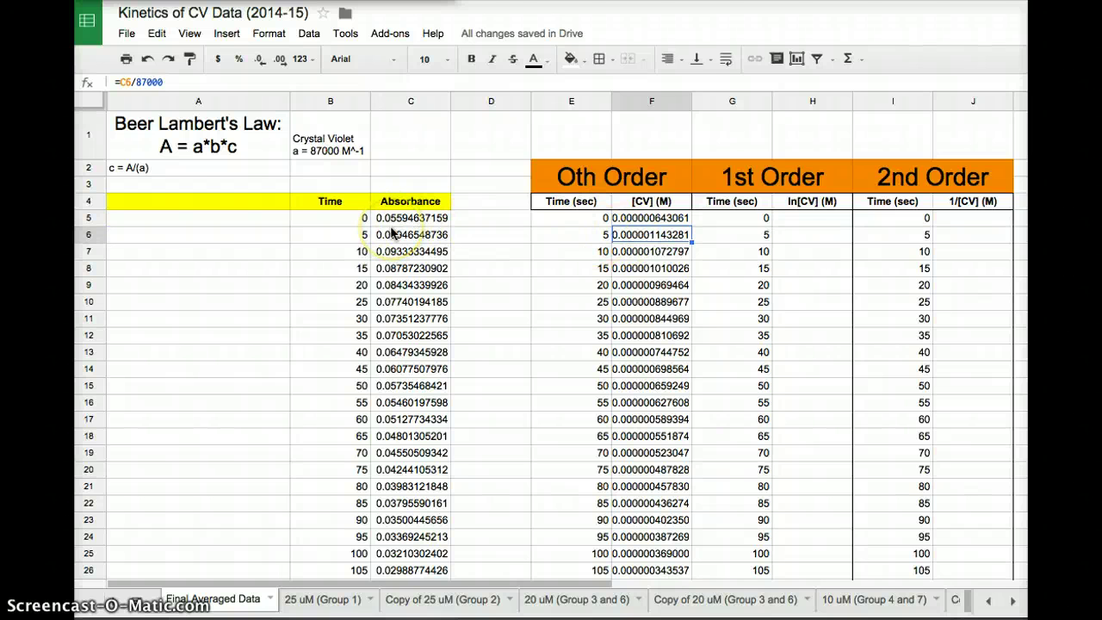
pyautogui.press('Down')
pyautogui.press('Down')
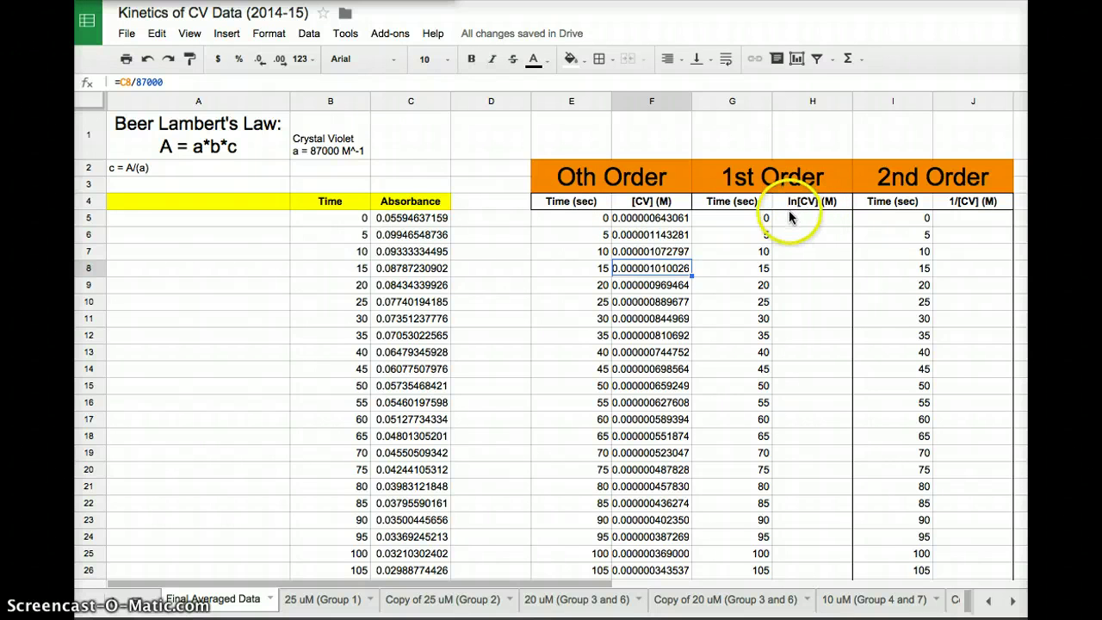
# Enter =ln(F5) in H5 for the first ln[CV] value
pyautogui.click(652, 220)
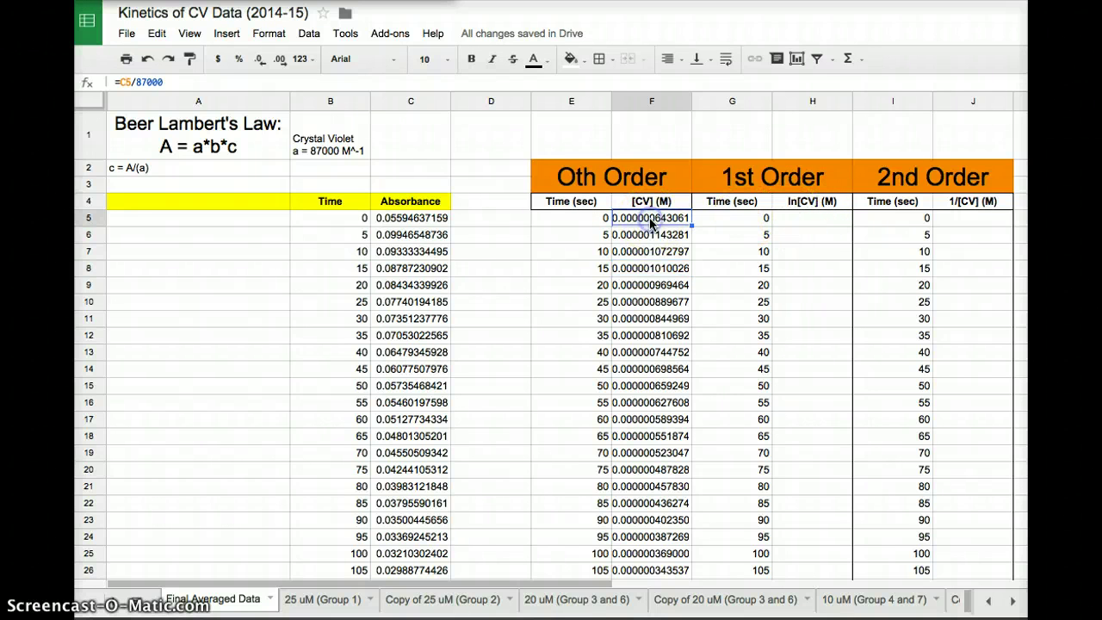
pyautogui.click(809, 220)
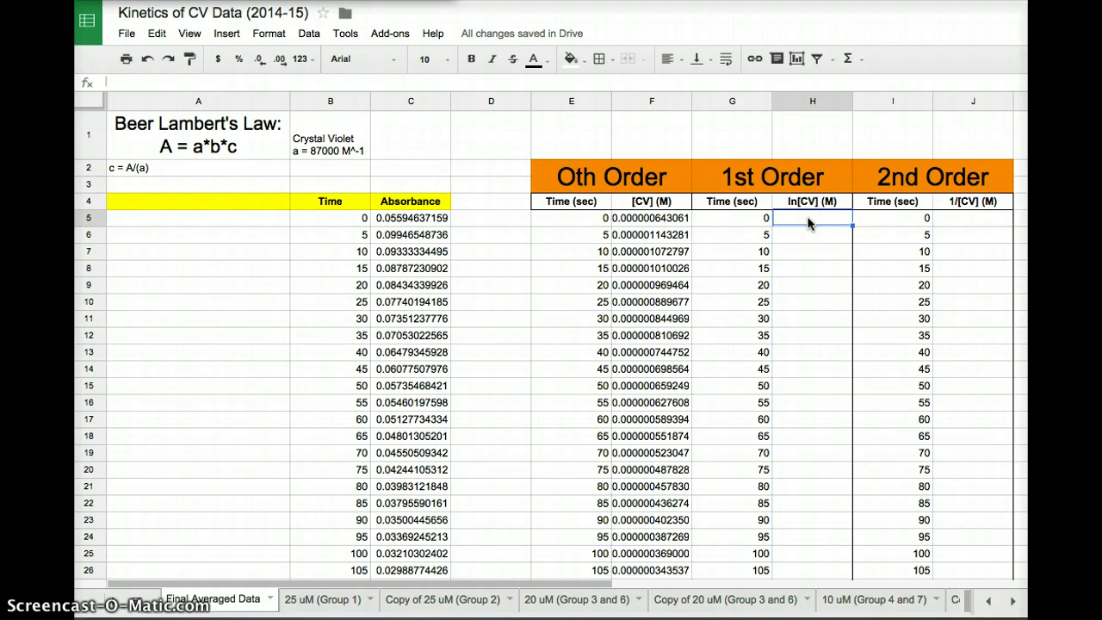
pyautogui.write('=')
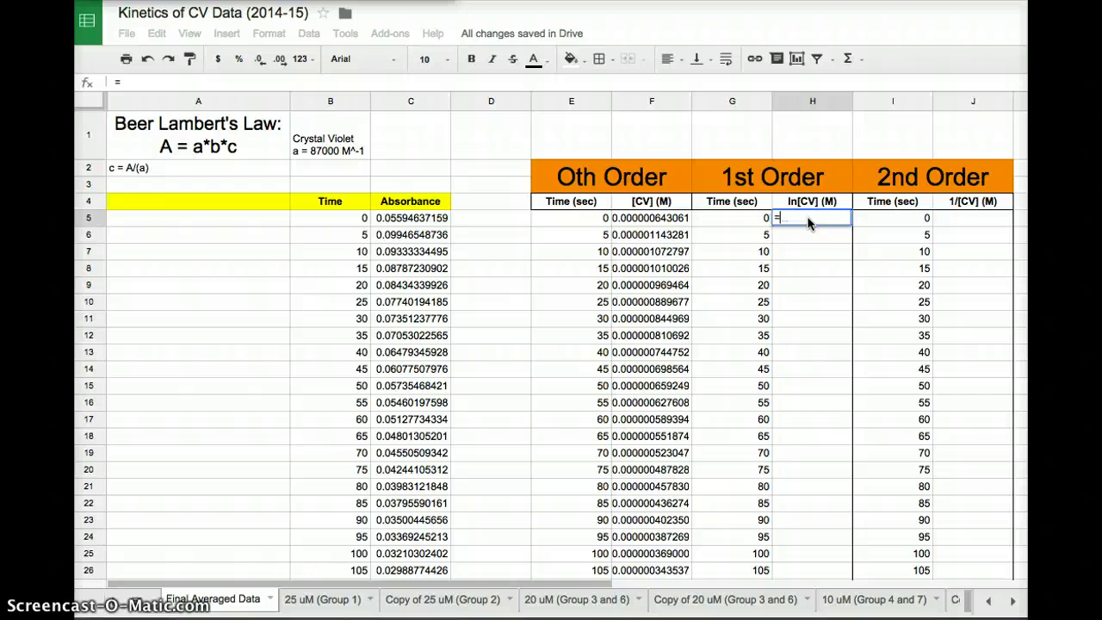
pyautogui.write('l')
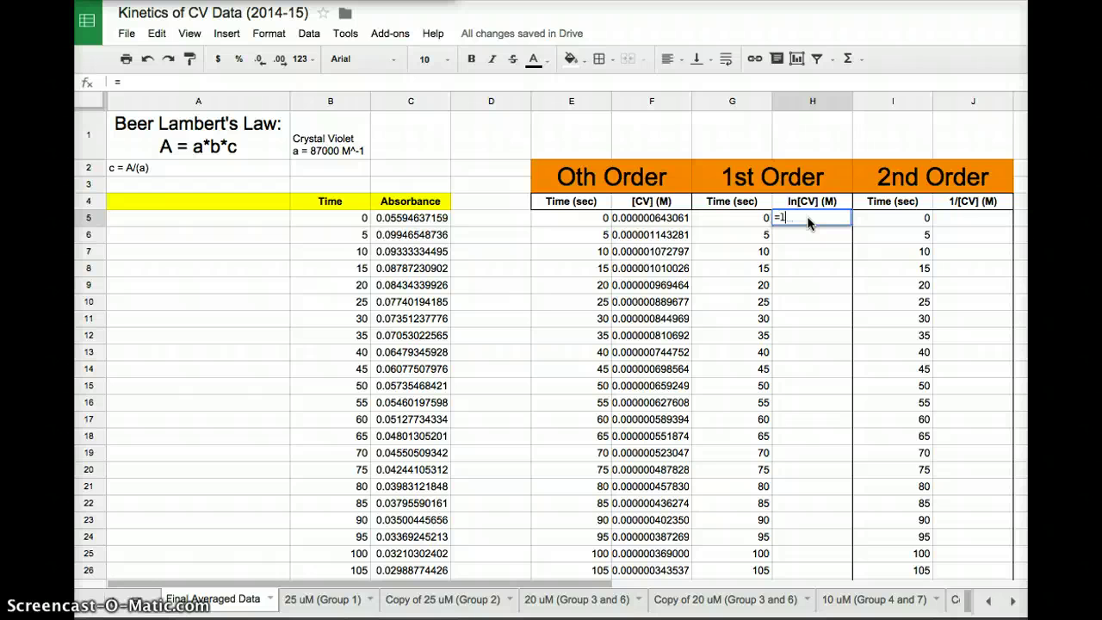
pyautogui.write('n')
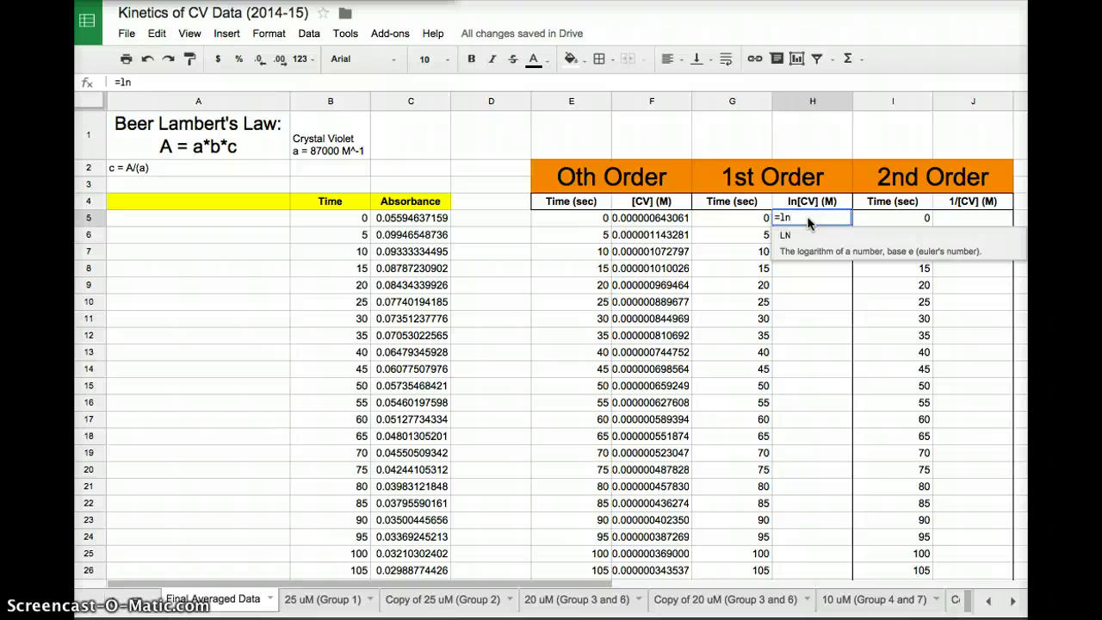
pyautogui.write('(')
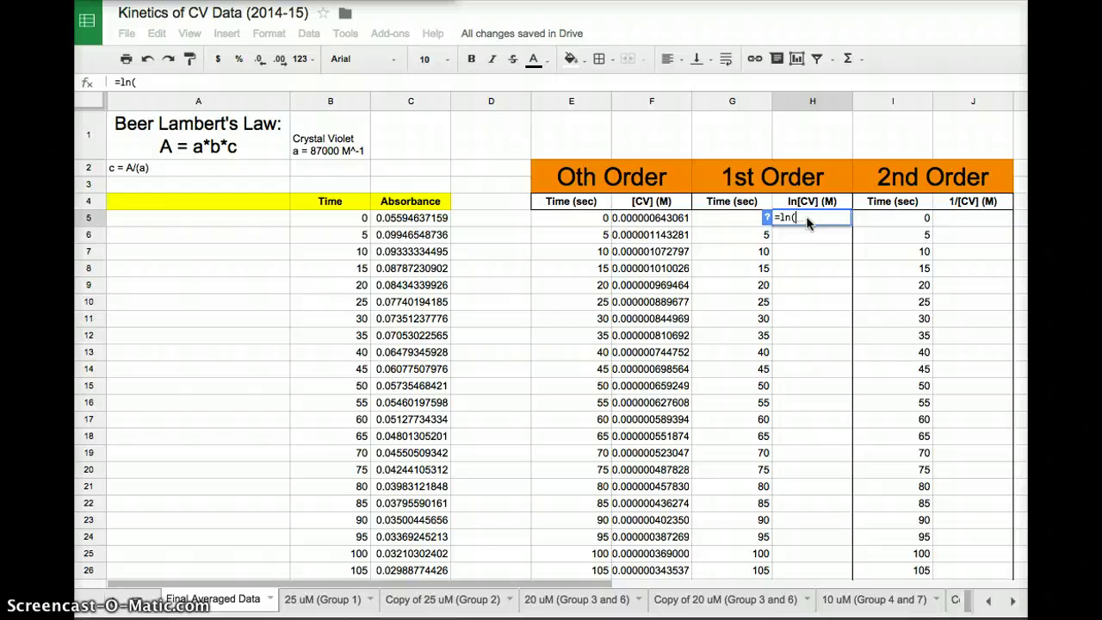
pyautogui.click(660, 222)
pyautogui.write(')')
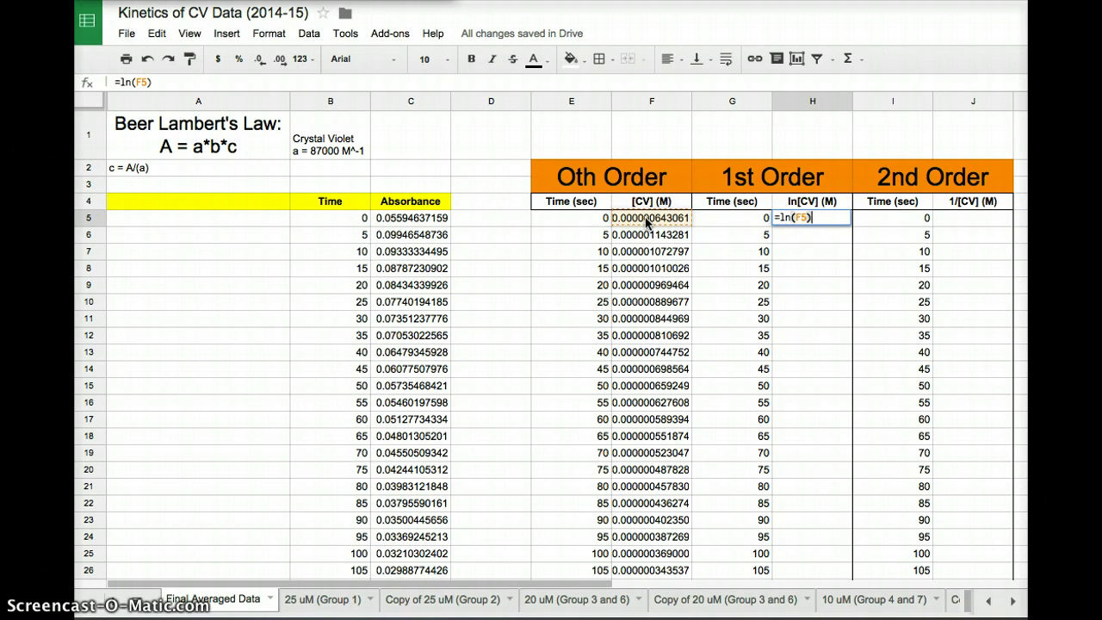
pyautogui.press('Return')
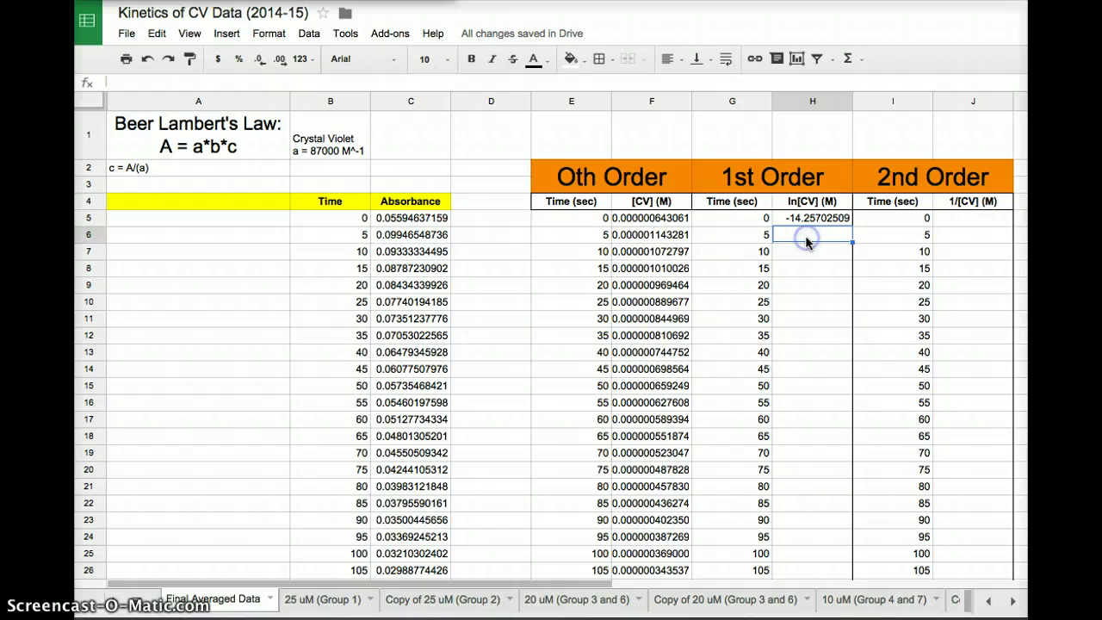
# Enter =ln(F6) in H6 for the second ln[CV] value
pyautogui.write('=ln(')
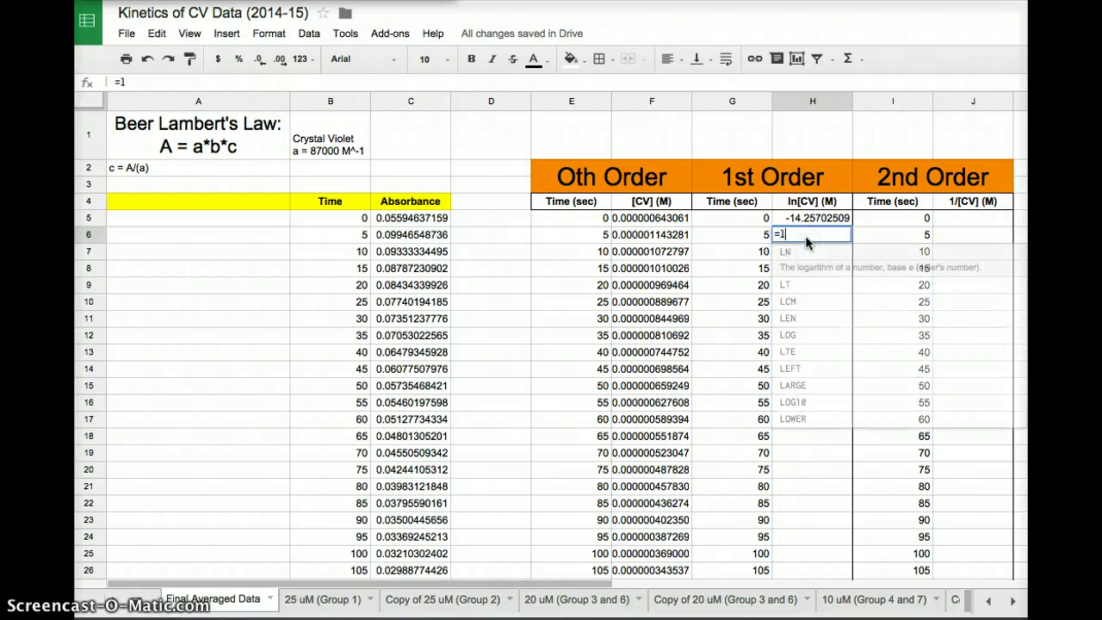
pyautogui.click(637, 235)
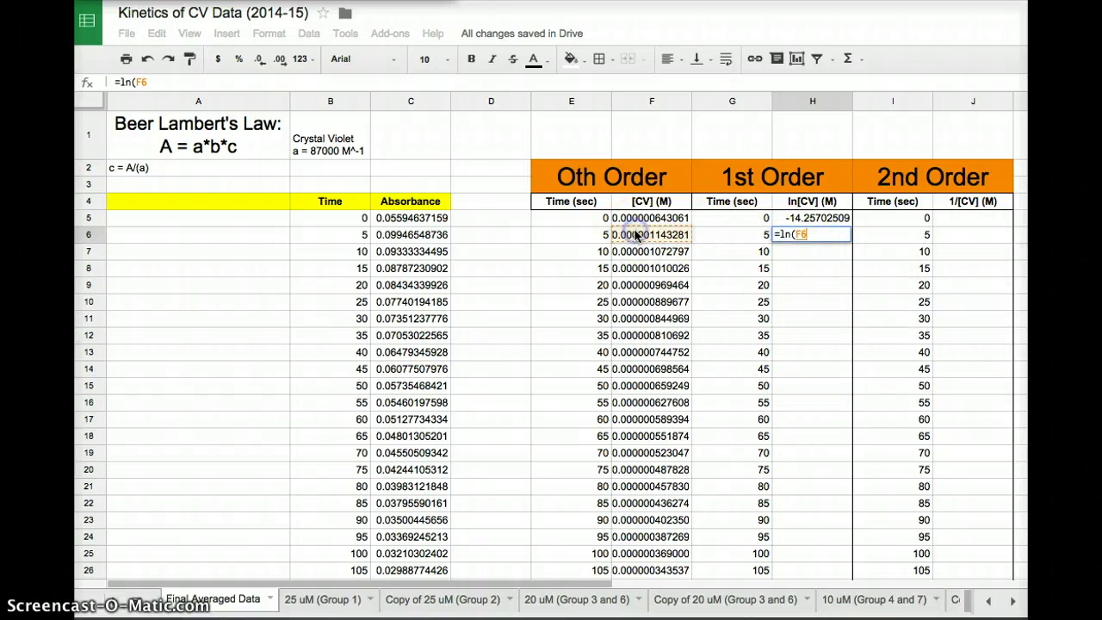
pyautogui.press('Return')
pyautogui.click(809, 235)
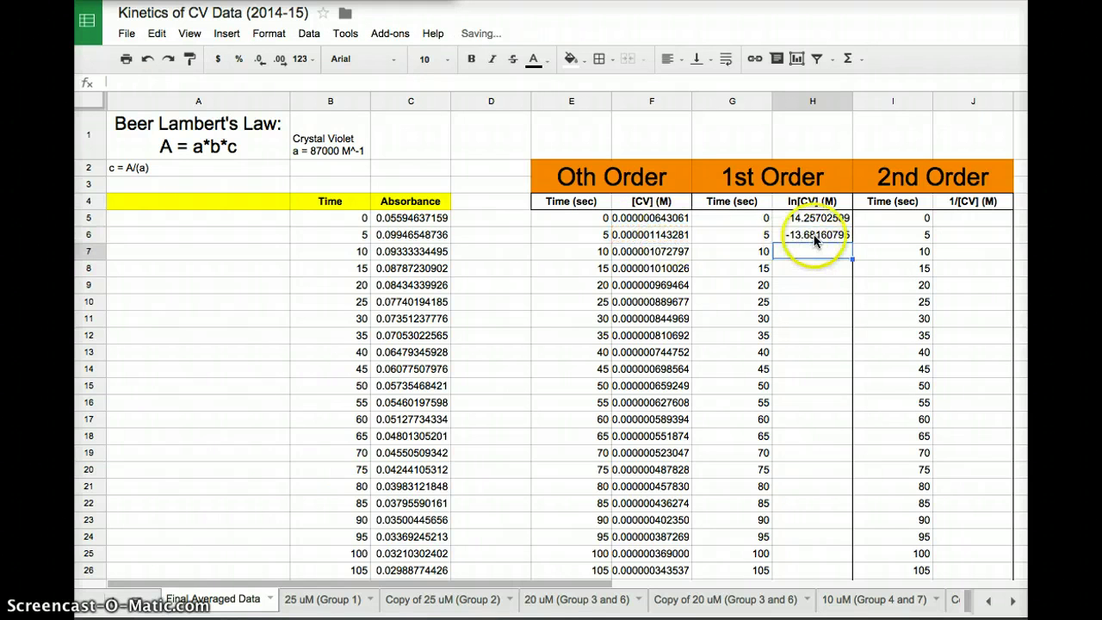
# Copy the H6 ln formula and paste it down H7:H50
pyautogui.click(189, 57)
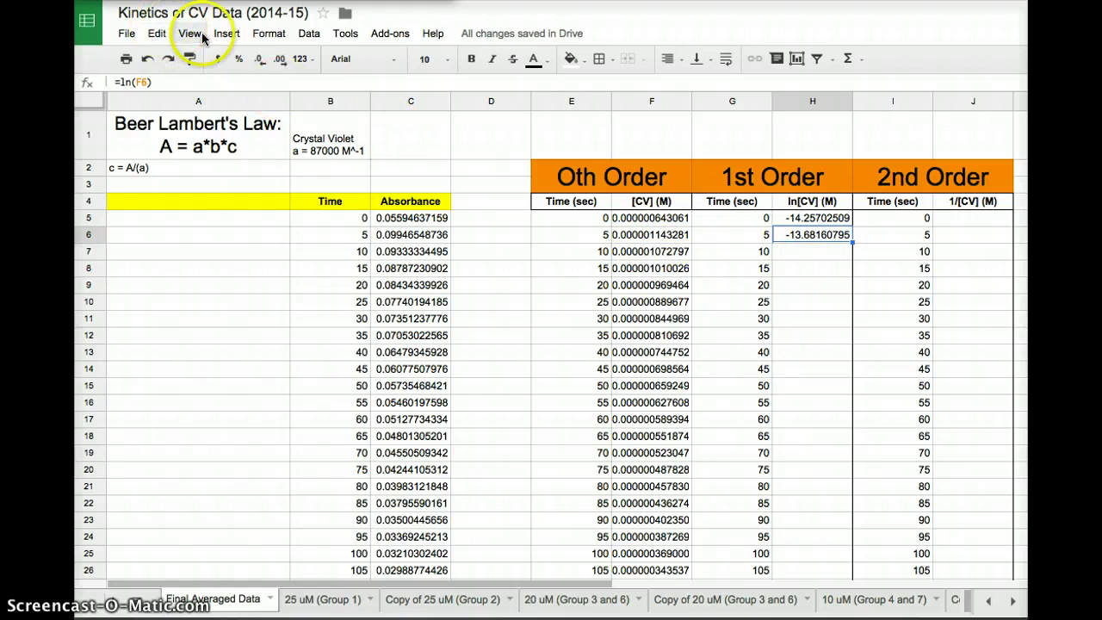
pyautogui.click(189, 33)
pyautogui.moveTo(156, 32)
pyautogui.click(172, 138)
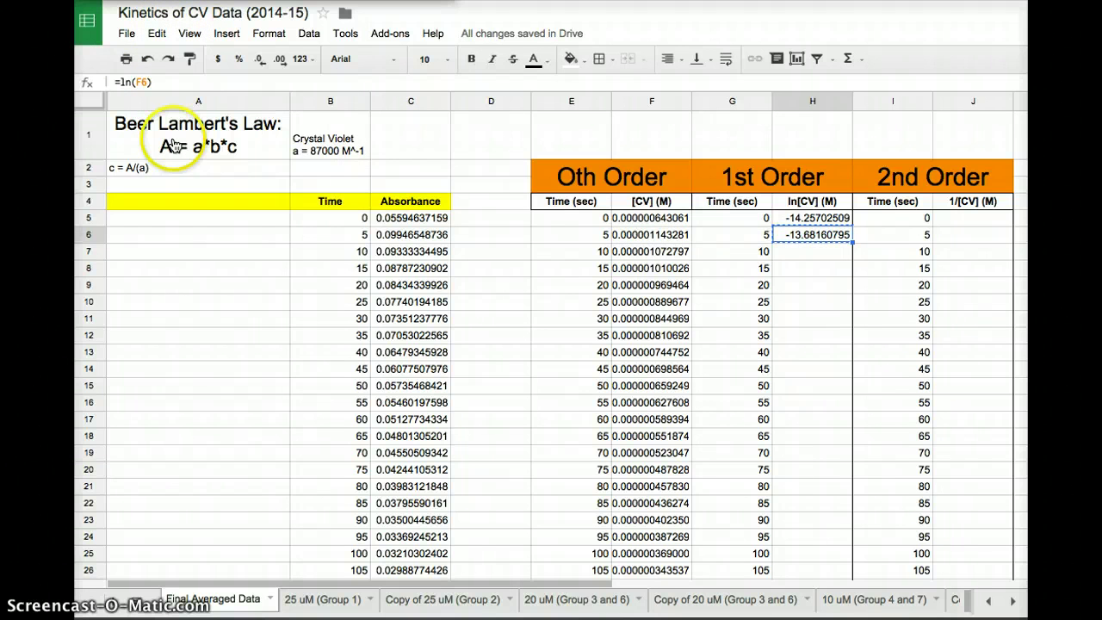
pyautogui.click(804, 251)
pyautogui.moveTo(797, 459); pyautogui.dragTo(804, 406)
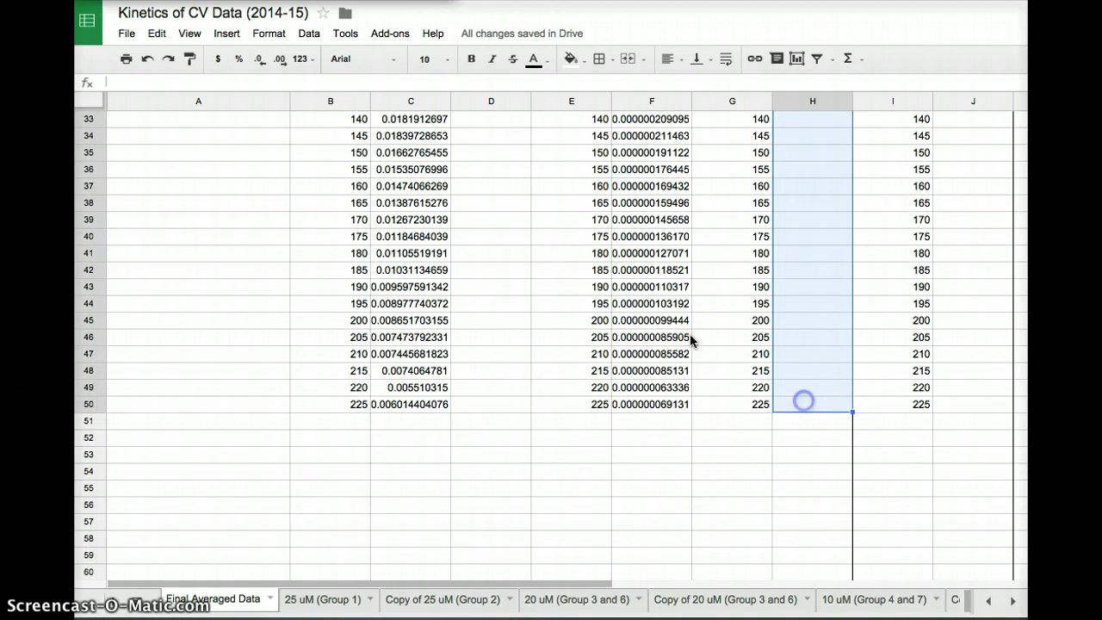
pyautogui.click(156, 33)
pyautogui.click(180, 155)
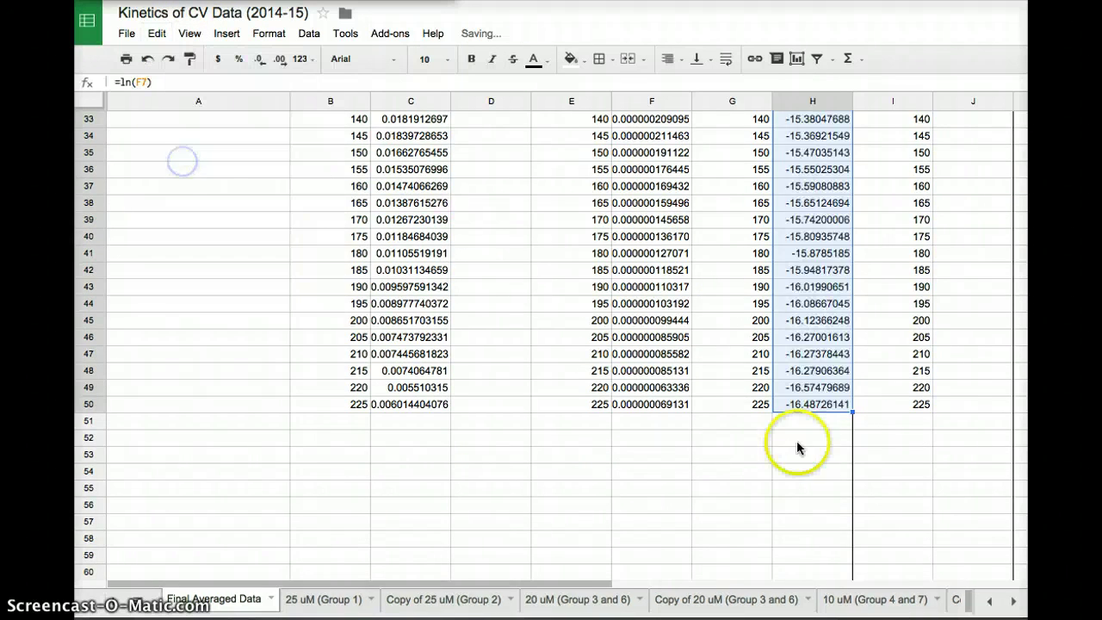
pyautogui.scroll(10, 796, 440)
pyautogui.scroll(-4, 790, 323)
pyautogui.scroll(-5, 797, 317)
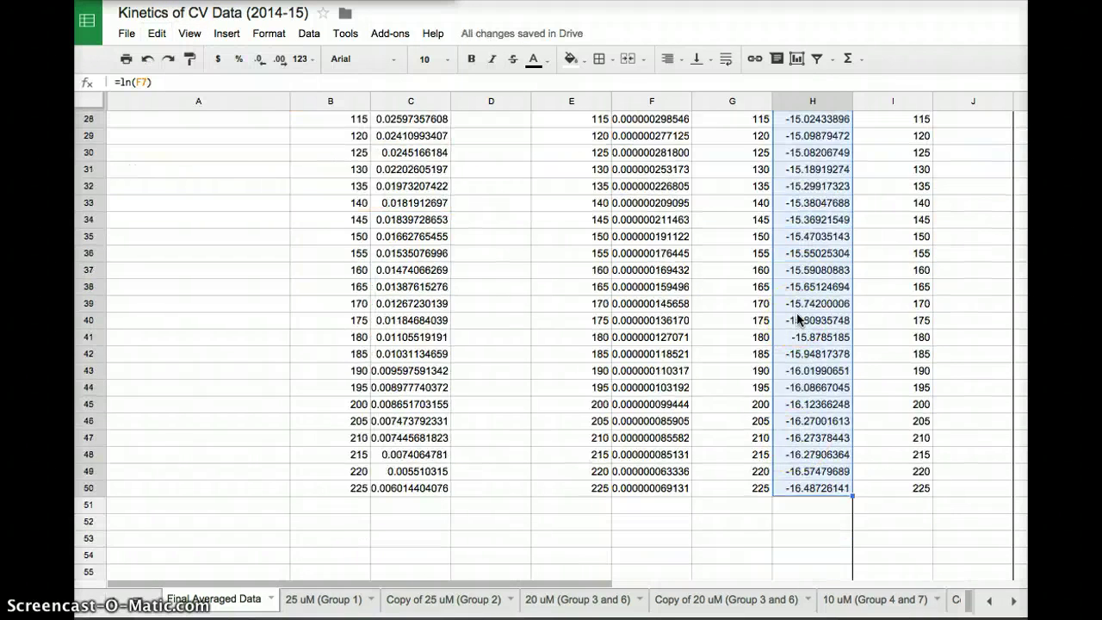
pyautogui.scroll(9, 797, 317)
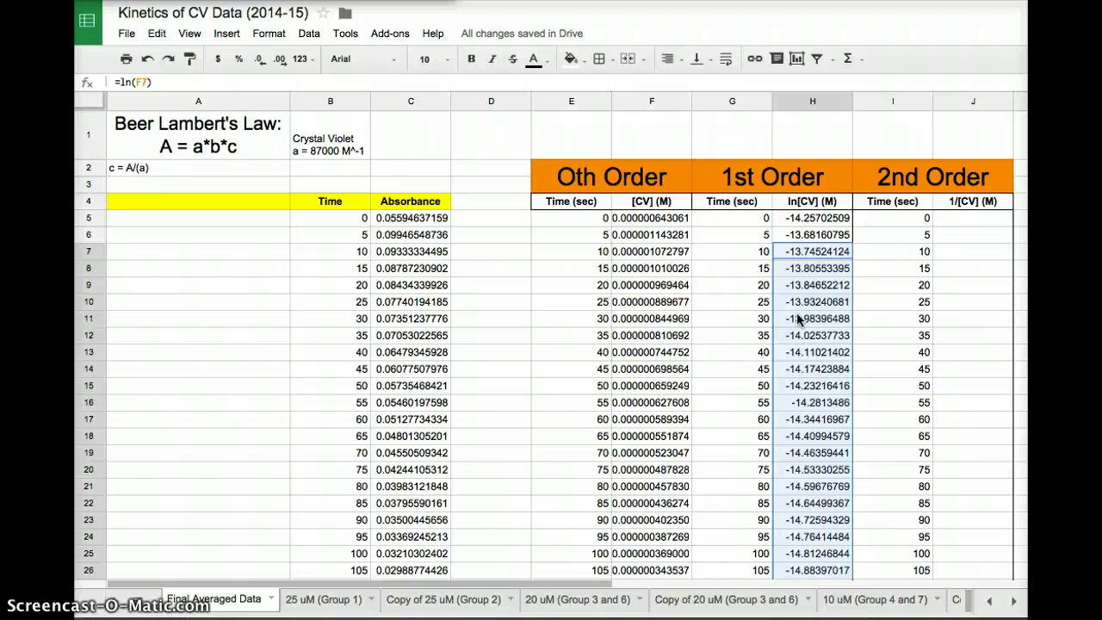
pyautogui.click(947, 222)
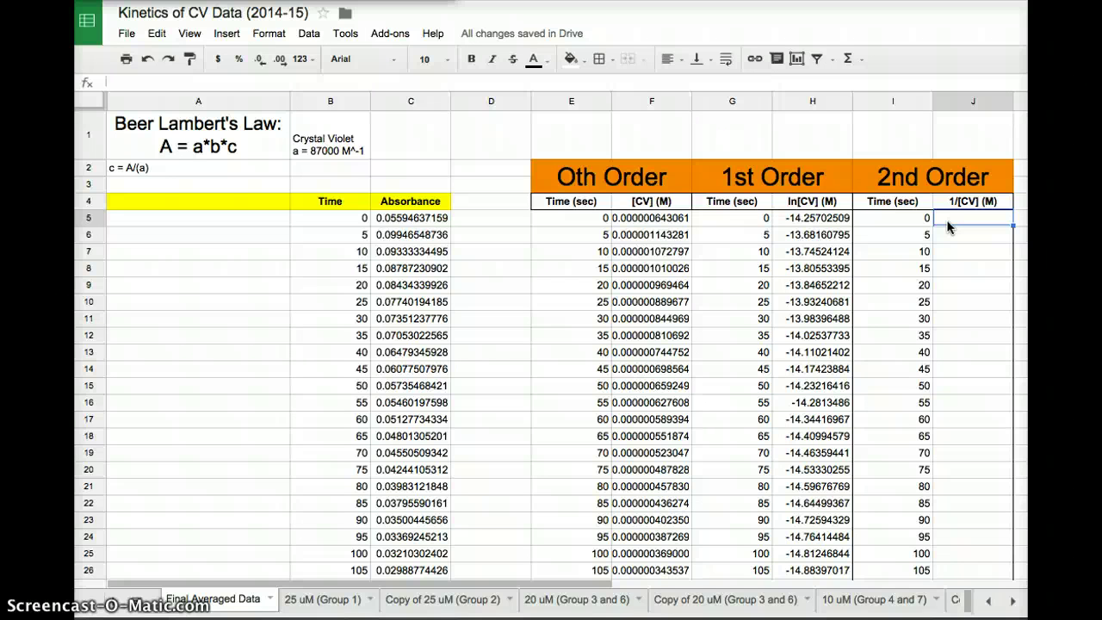
# Enter =1/F5 in J5 for the first reciprocal concentration
pyautogui.write('=')
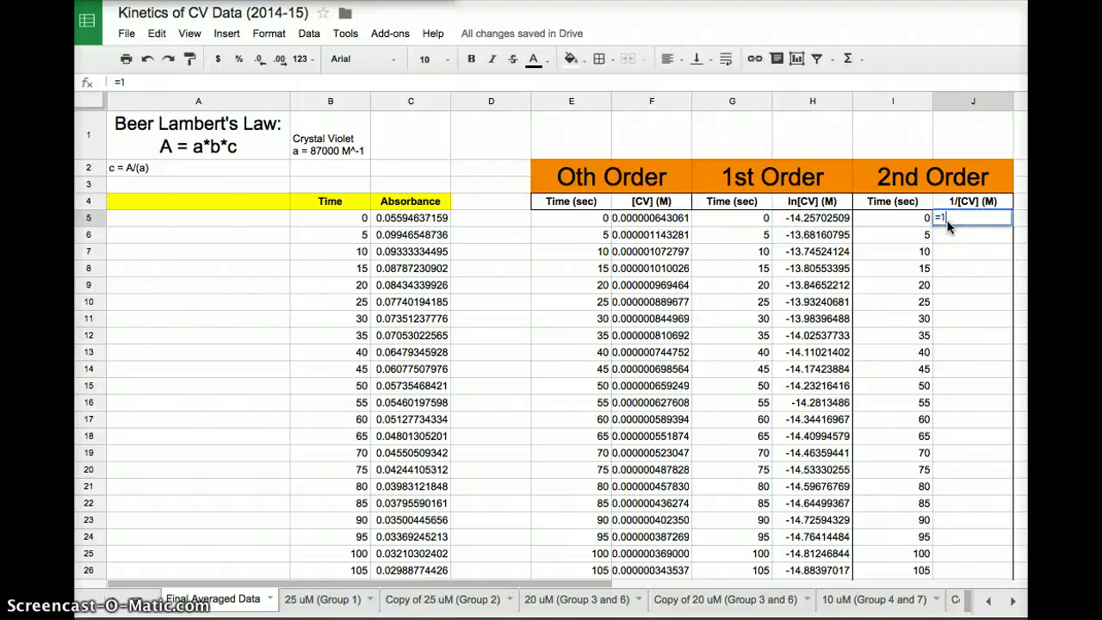
pyautogui.write('1/')
pyautogui.click(680, 221)
pyautogui.click(649, 226)
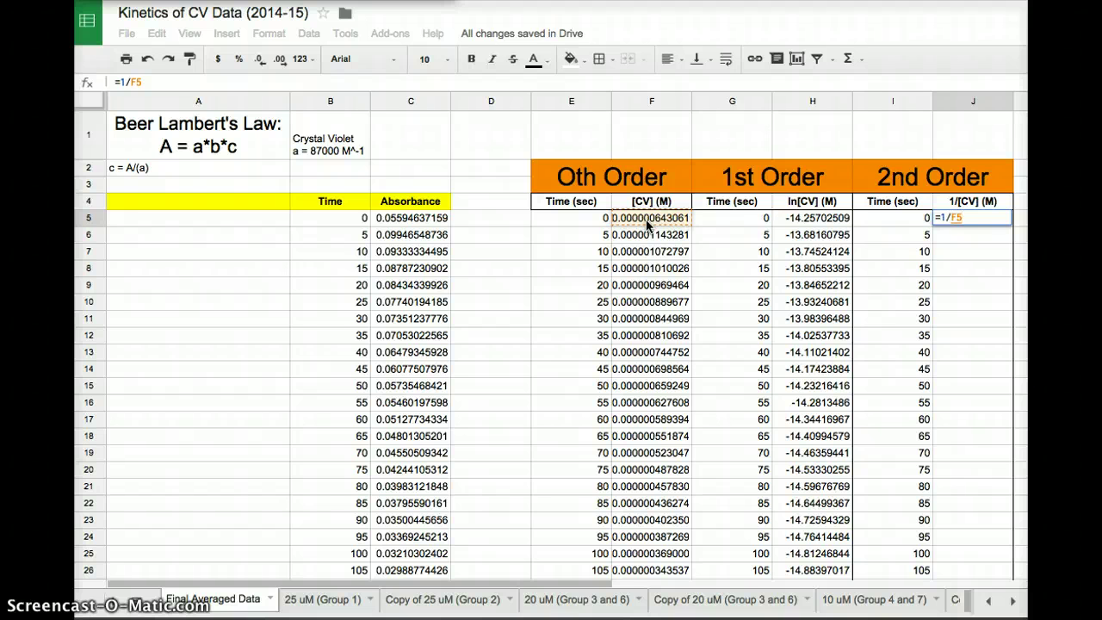
pyautogui.press('Return')
# Copy the J5 reciprocal formula and paste it down J6:J50
pyautogui.click(965, 223)
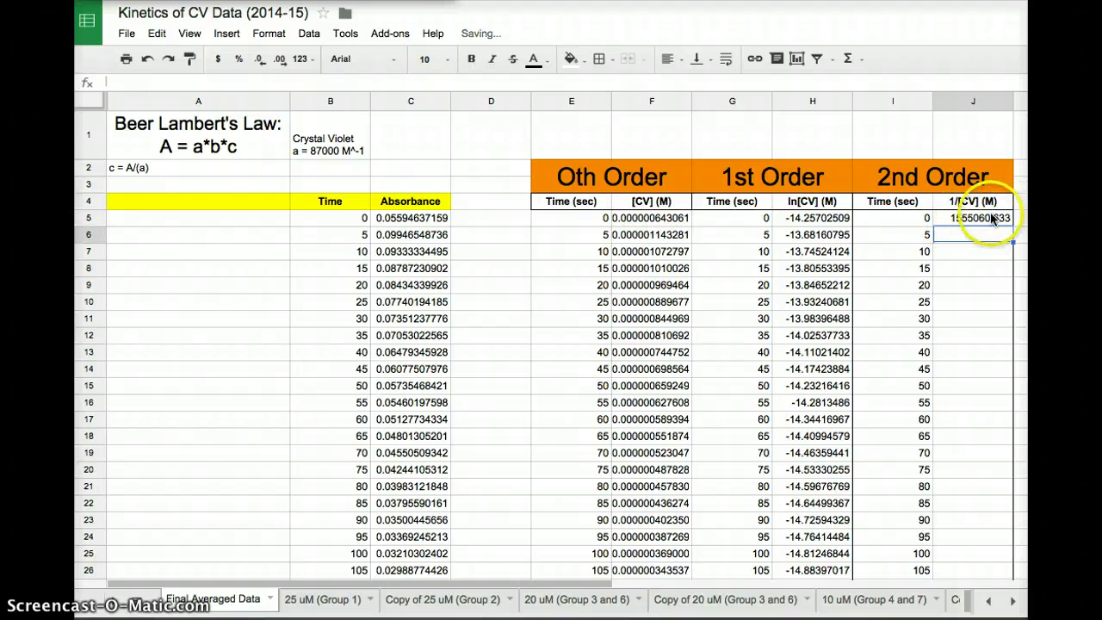
pyautogui.click(156, 33)
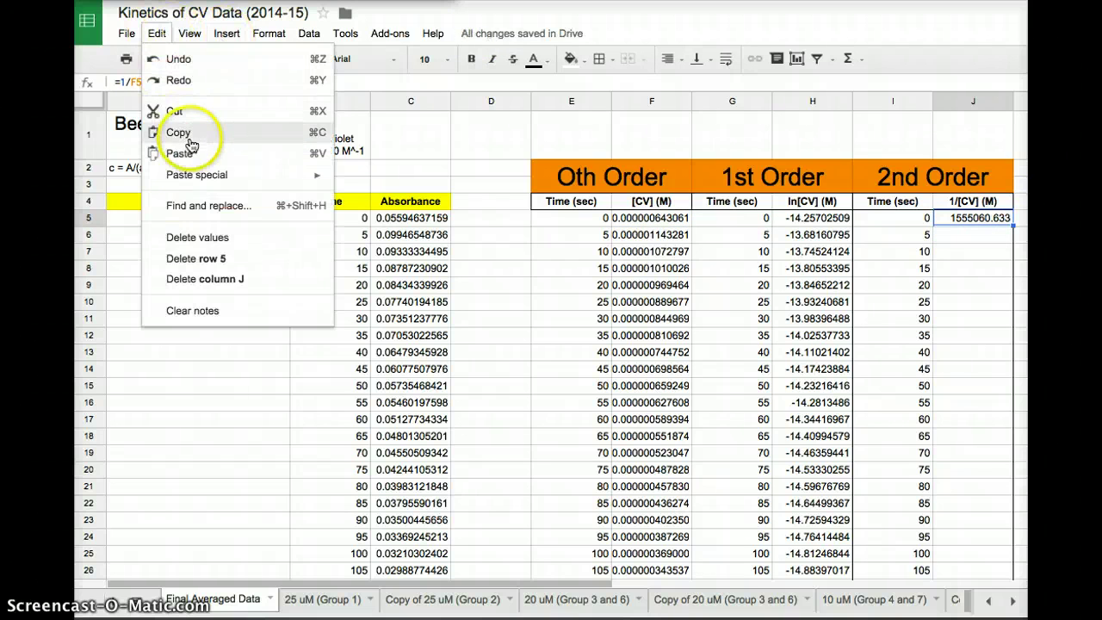
pyautogui.click(182, 132)
pyautogui.moveTo(967, 245); pyautogui.dragTo(974, 275)
pyautogui.click(157, 32)
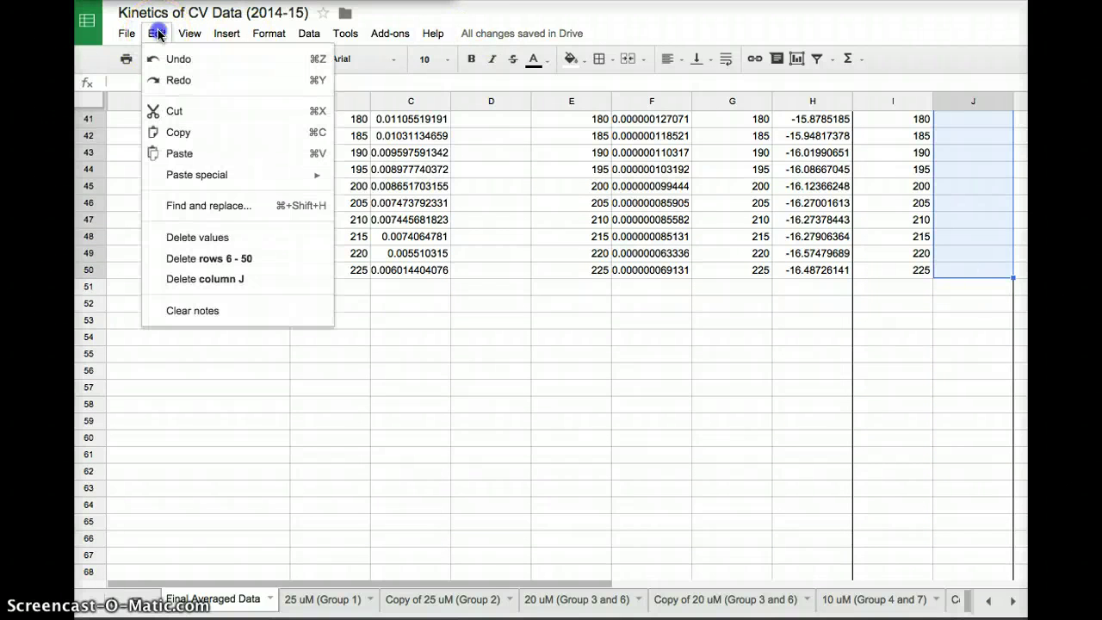
pyautogui.click(207, 153)
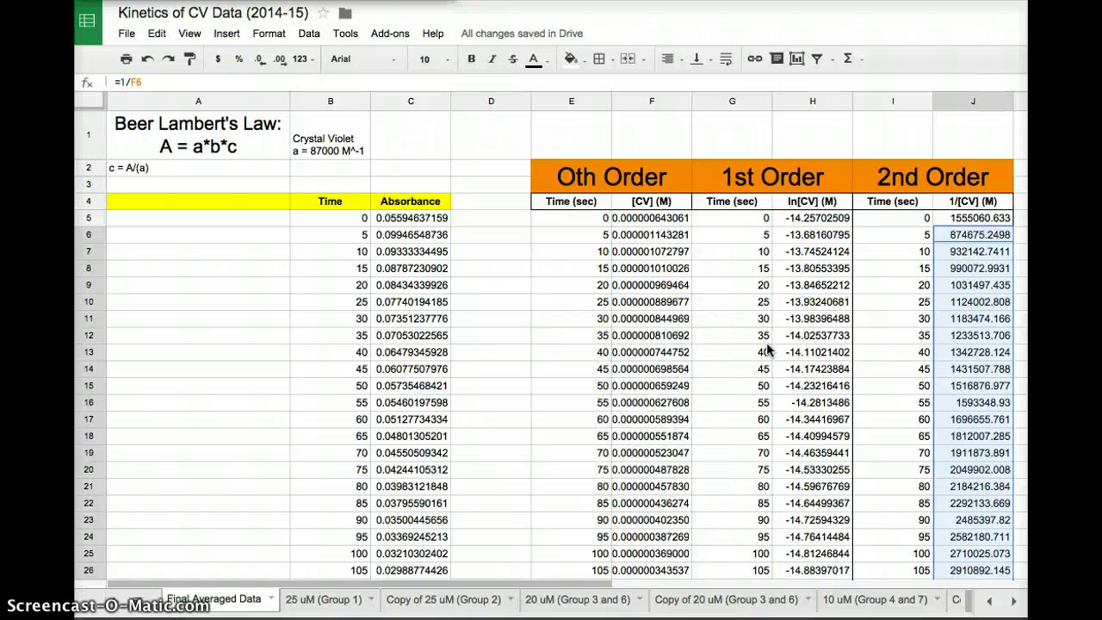
# Review the Time (sec) and [CV] (M) headers and first values in columns E and F
pyautogui.click(616, 255)
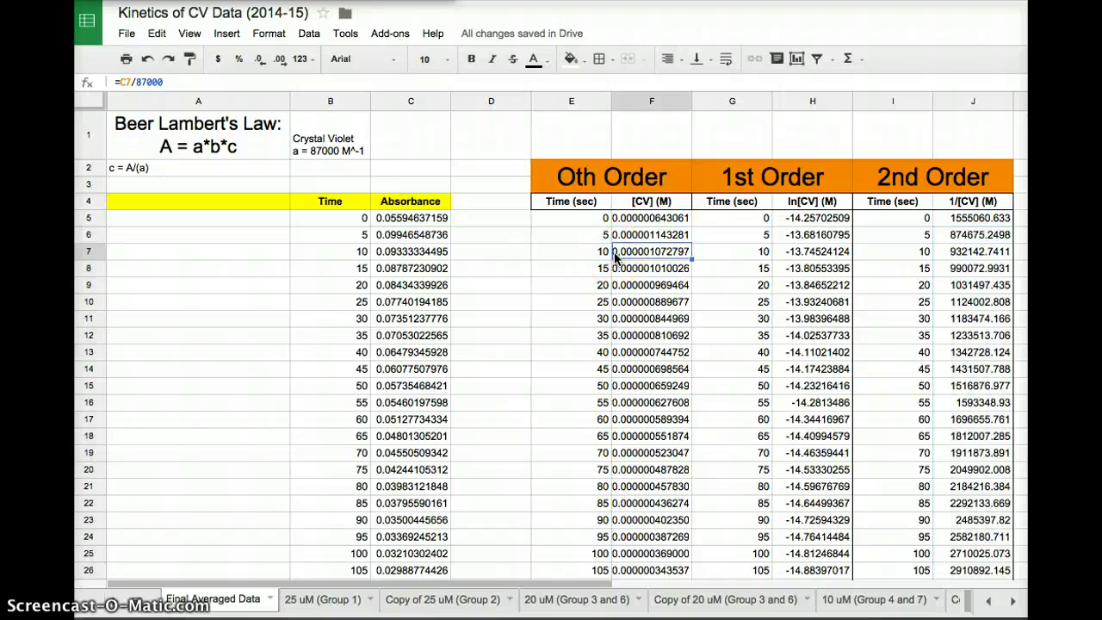
pyautogui.click(584, 220)
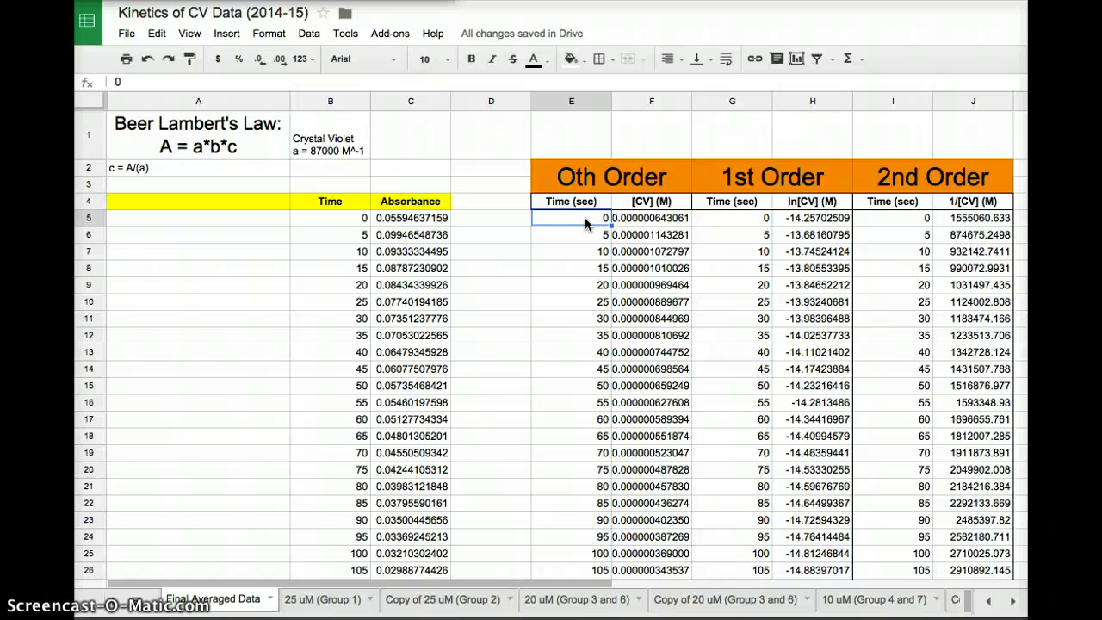
pyautogui.click(584, 202)
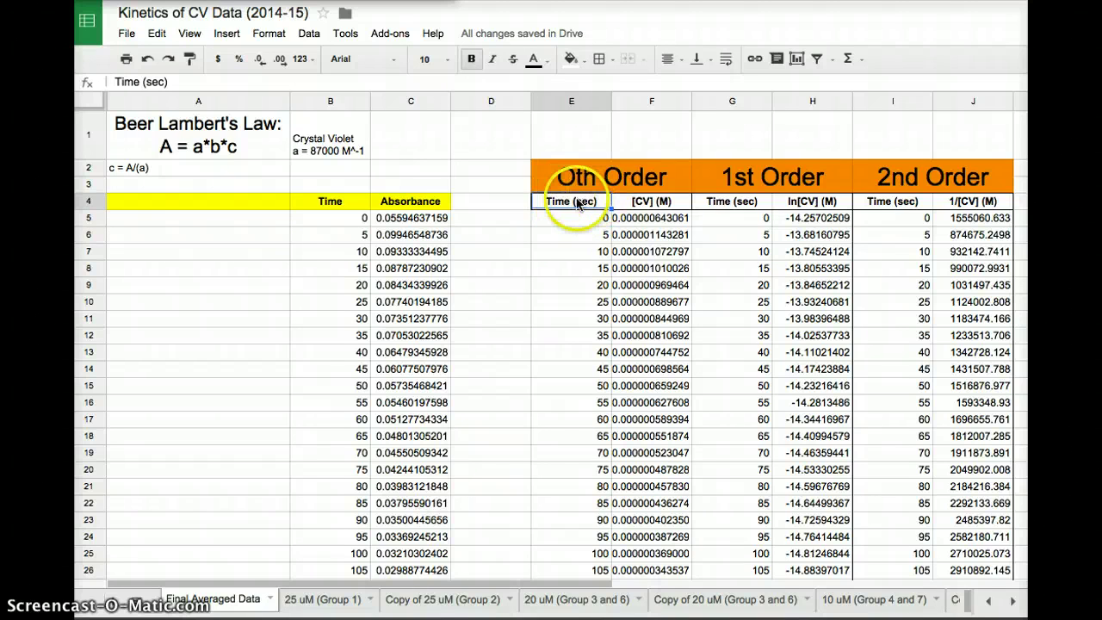
pyautogui.click(638, 204)
# Label E1 through J1 as x, y, x, y, x, y above the three order tables
pyautogui.click(559, 120)
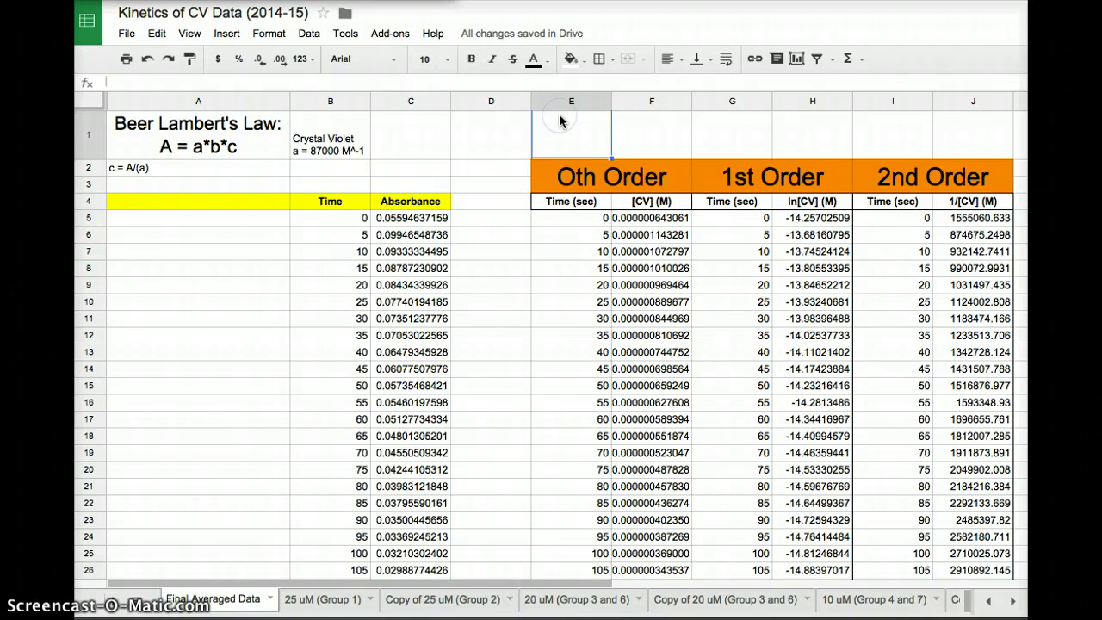
pyautogui.write('x')
pyautogui.press('Tab')
pyautogui.write('y')
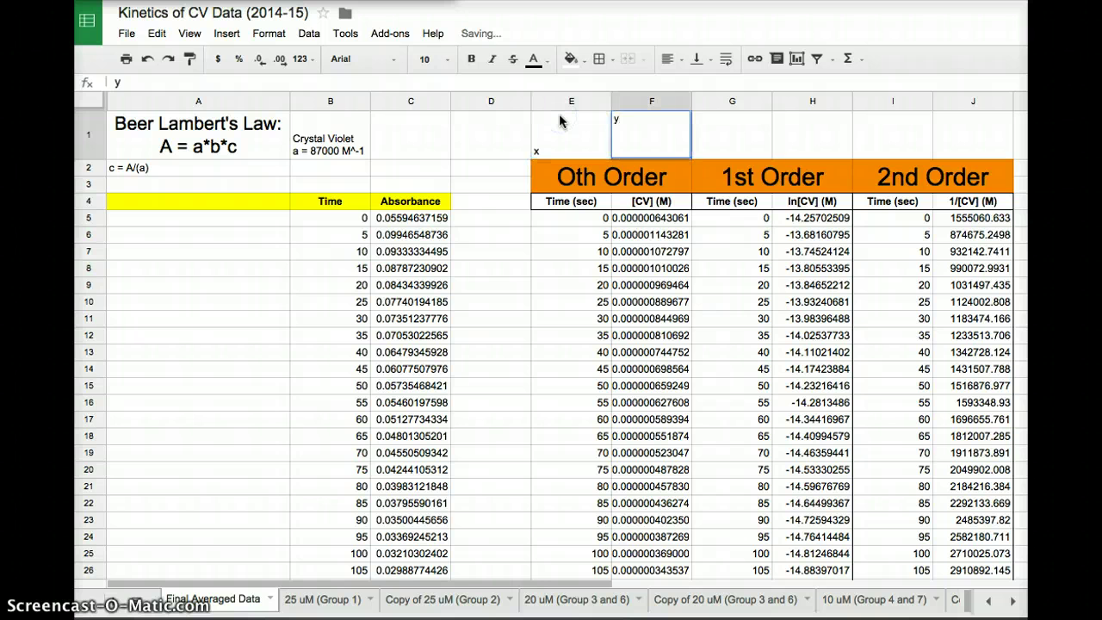
pyautogui.press('Tab')
pyautogui.write('x')
pyautogui.press('Tab')
pyautogui.write('y')
pyautogui.press('Tab')
pyautogui.write('x')
pyautogui.press('Tab')
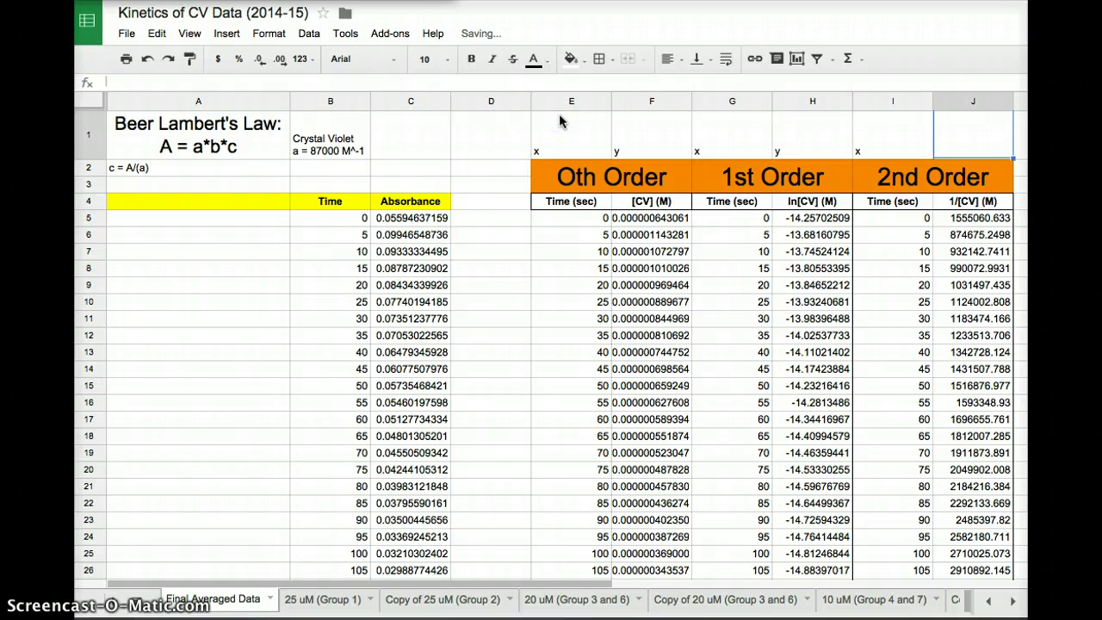
pyautogui.write('y')
pyautogui.press('Return')
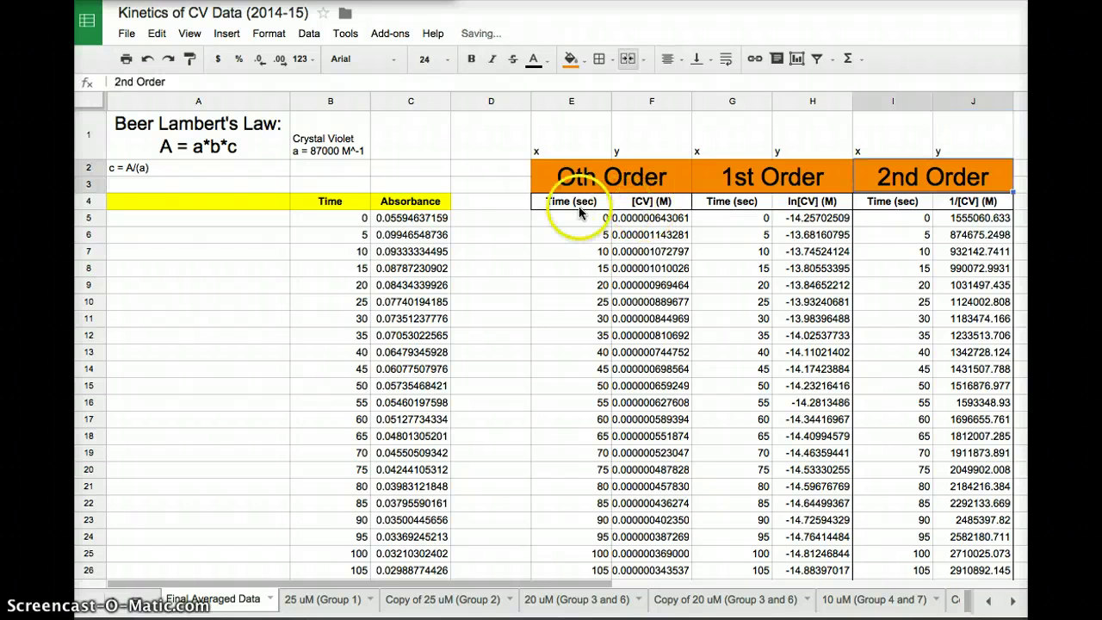
# Select E5:F50 and insert a plain scatter chart of [CV] against time
pyautogui.moveTo(575, 221); pyautogui.dragTo(641, 356)
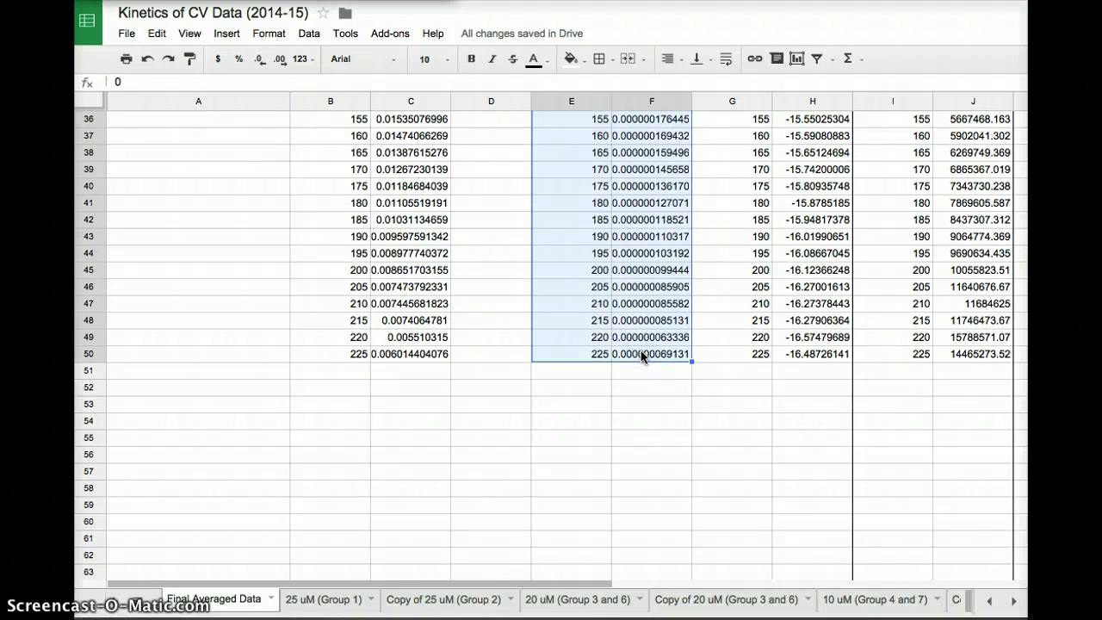
pyautogui.scroll(15, 642, 356)
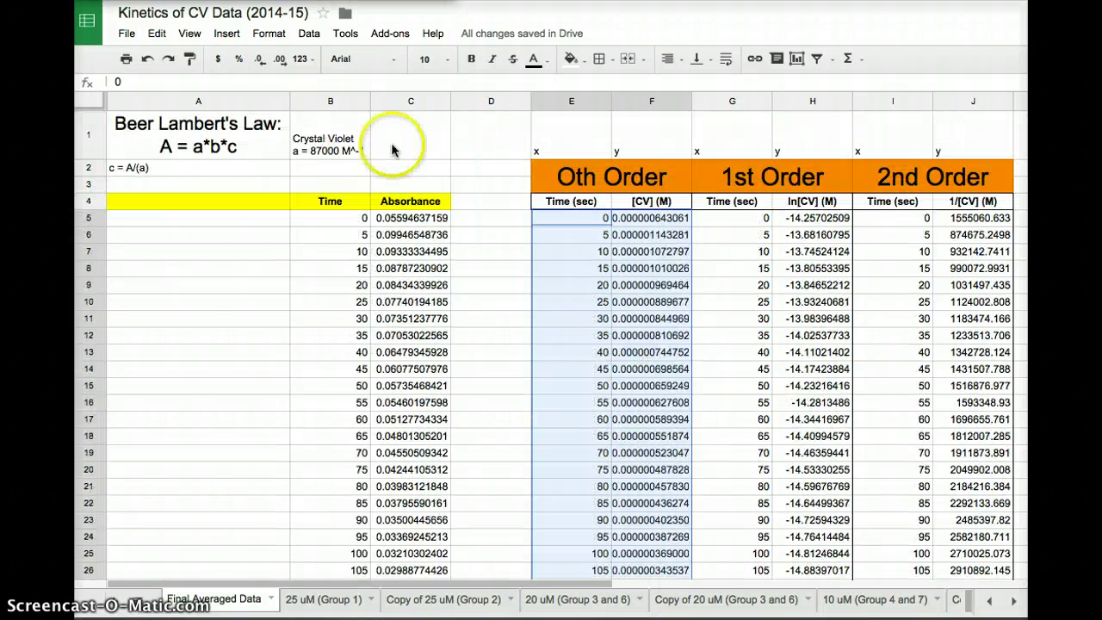
pyautogui.click(228, 33)
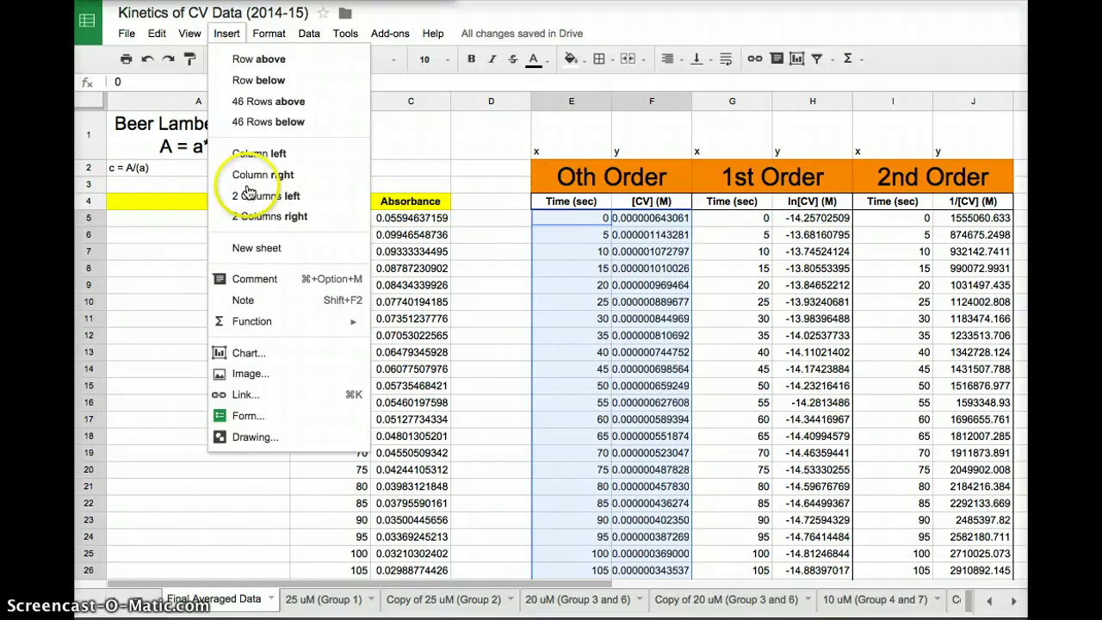
pyautogui.click(246, 358)
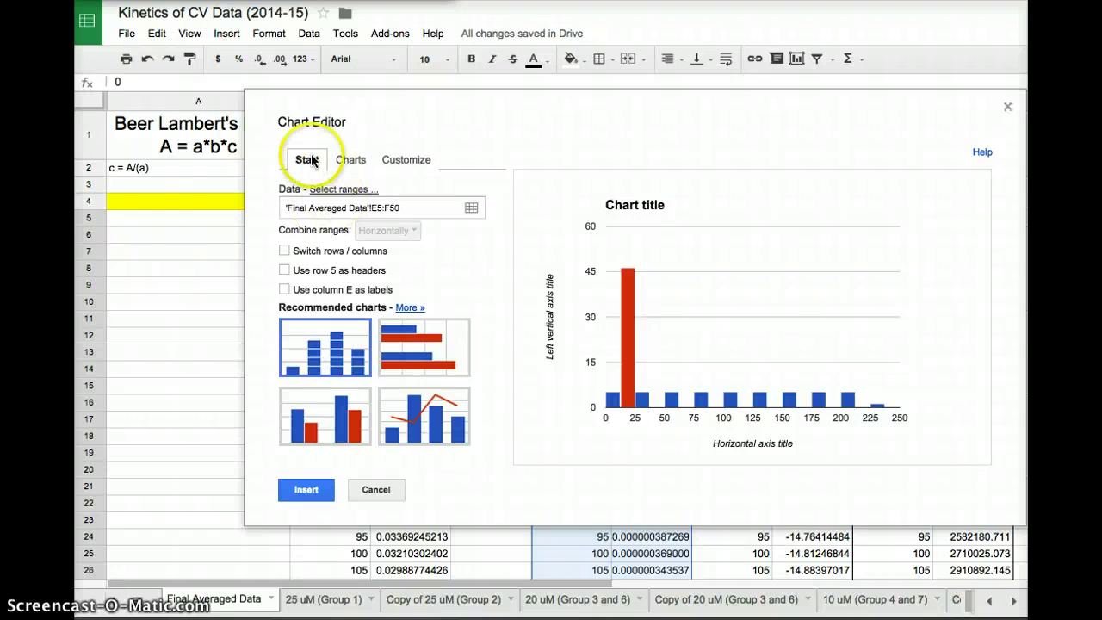
pyautogui.click(351, 162)
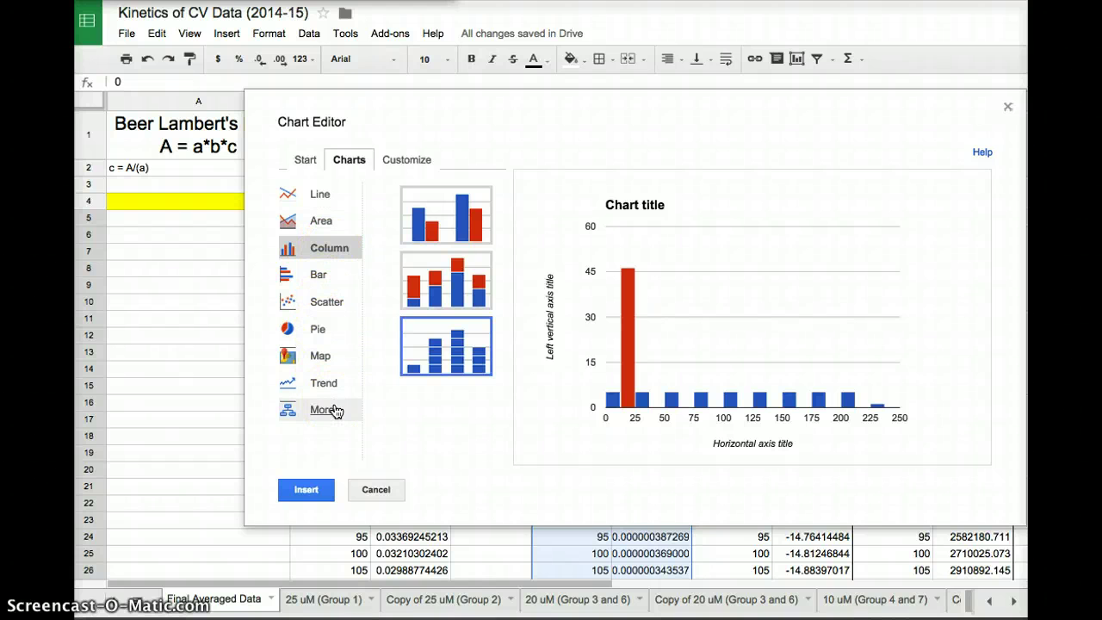
pyautogui.click(335, 307)
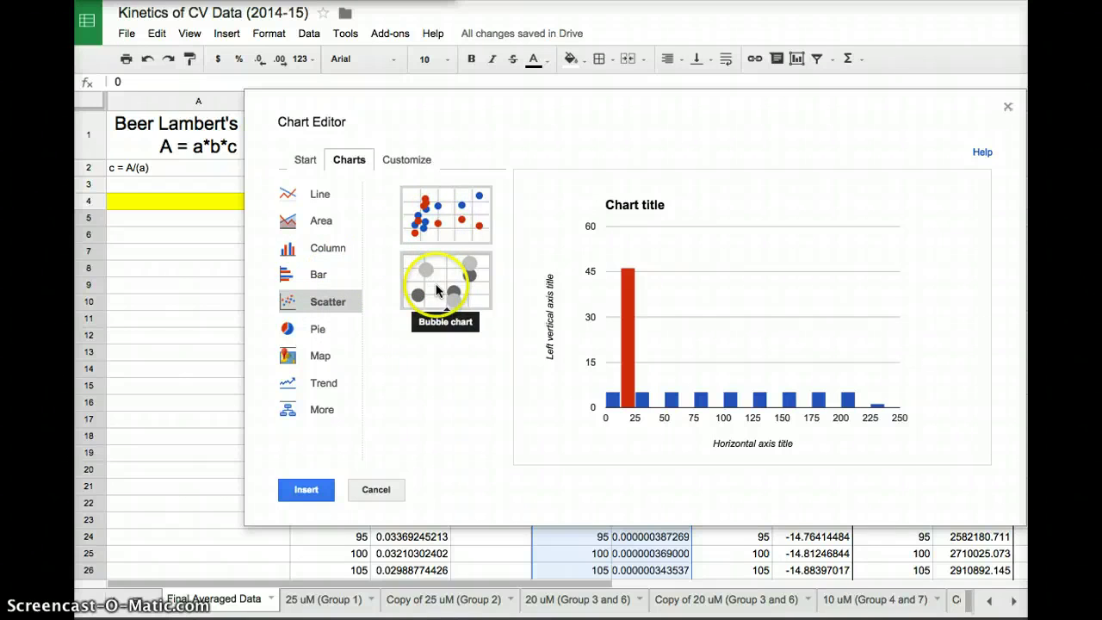
pyautogui.click(450, 221)
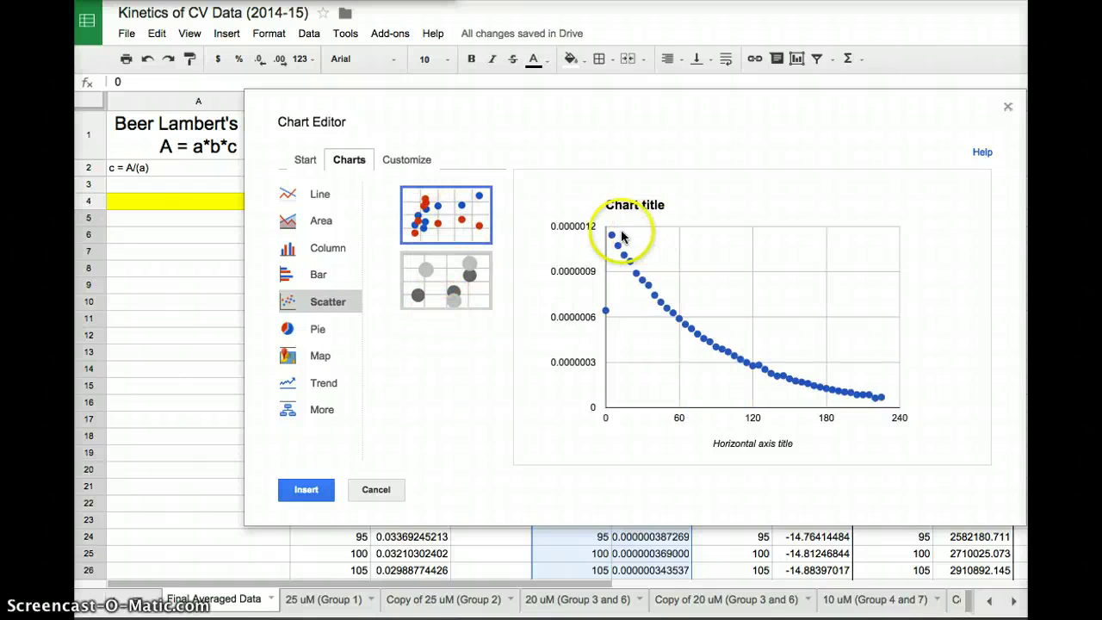
pyautogui.moveTo(849, 404)
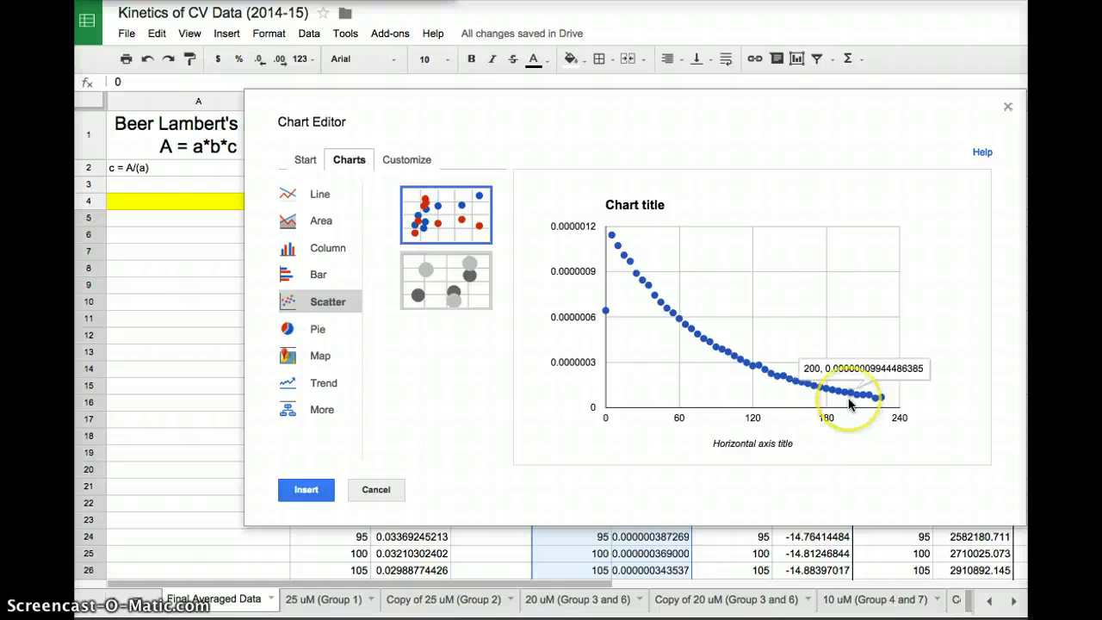
pyautogui.click(310, 490)
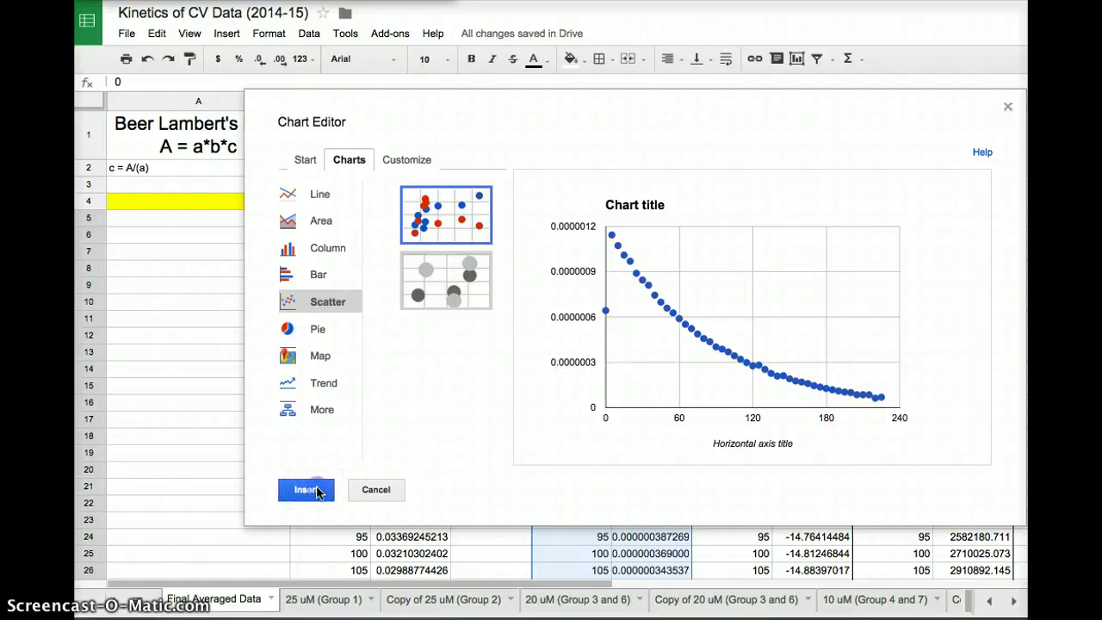
# Drag the [CV] scatter chart below row 50 and shift it left under the data
pyautogui.moveTo(923, 211); pyautogui.dragTo(665, 544)
pyautogui.scroll(-6, 706, 369)
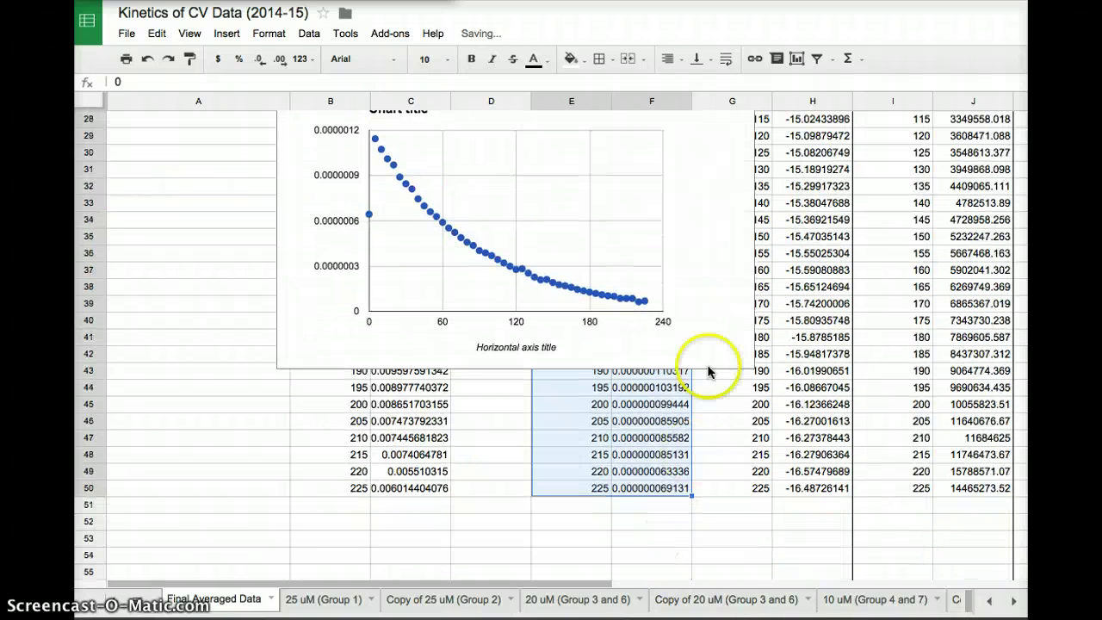
pyautogui.scroll(1, 708, 253)
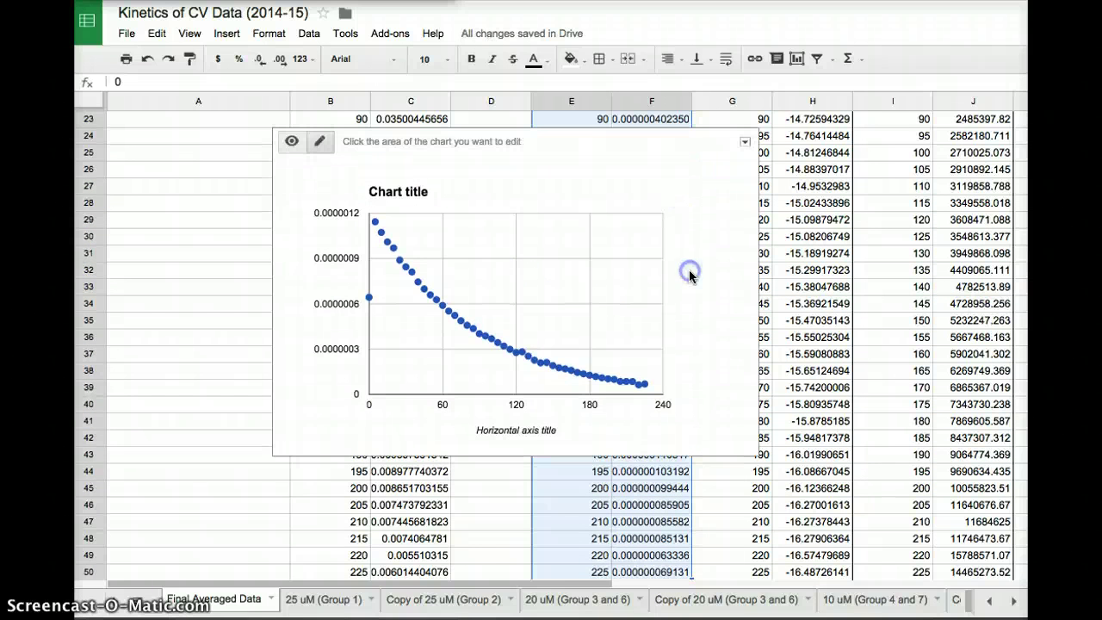
pyautogui.moveTo(758, 137); pyautogui.dragTo(665, 565)
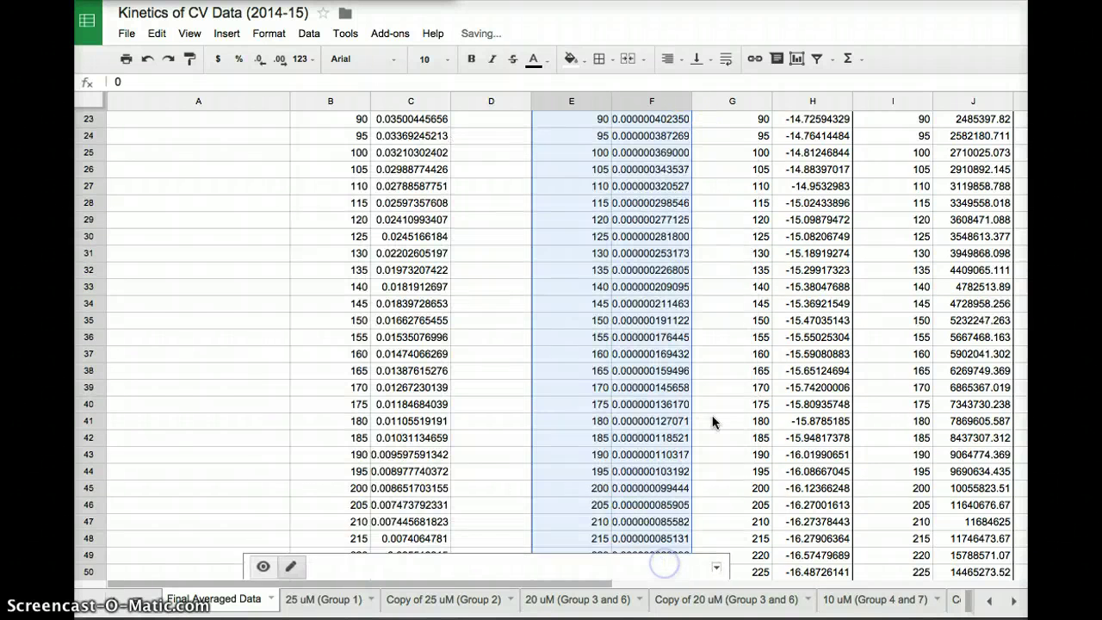
pyautogui.scroll(-5, 713, 421)
pyautogui.scroll(2, 713, 421)
pyautogui.click(662, 195)
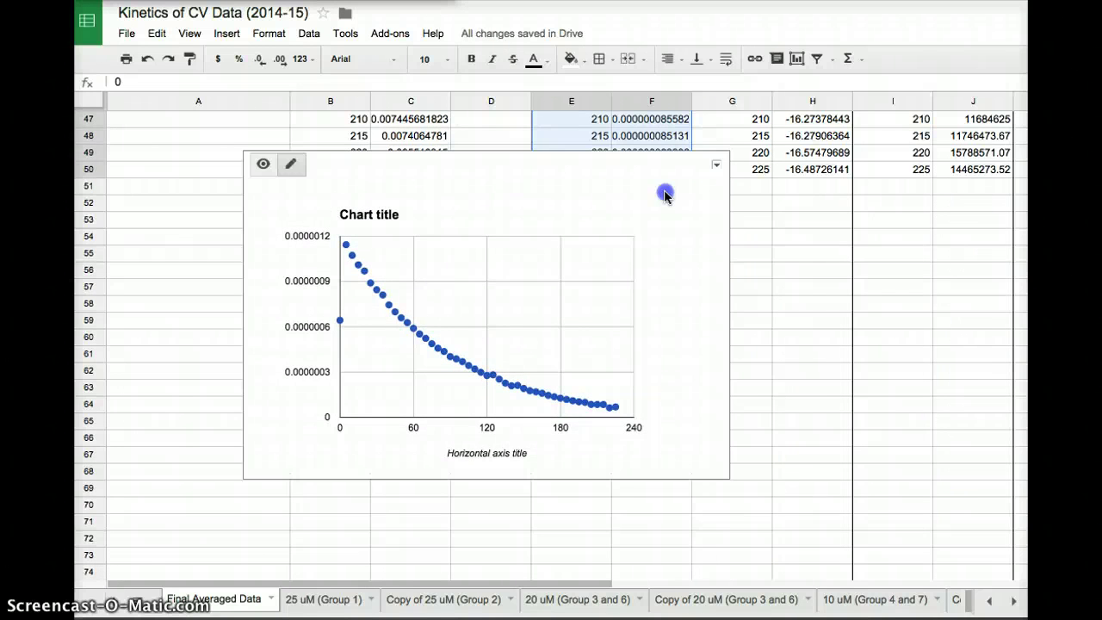
pyautogui.moveTo(671, 167); pyautogui.dragTo(552, 208)
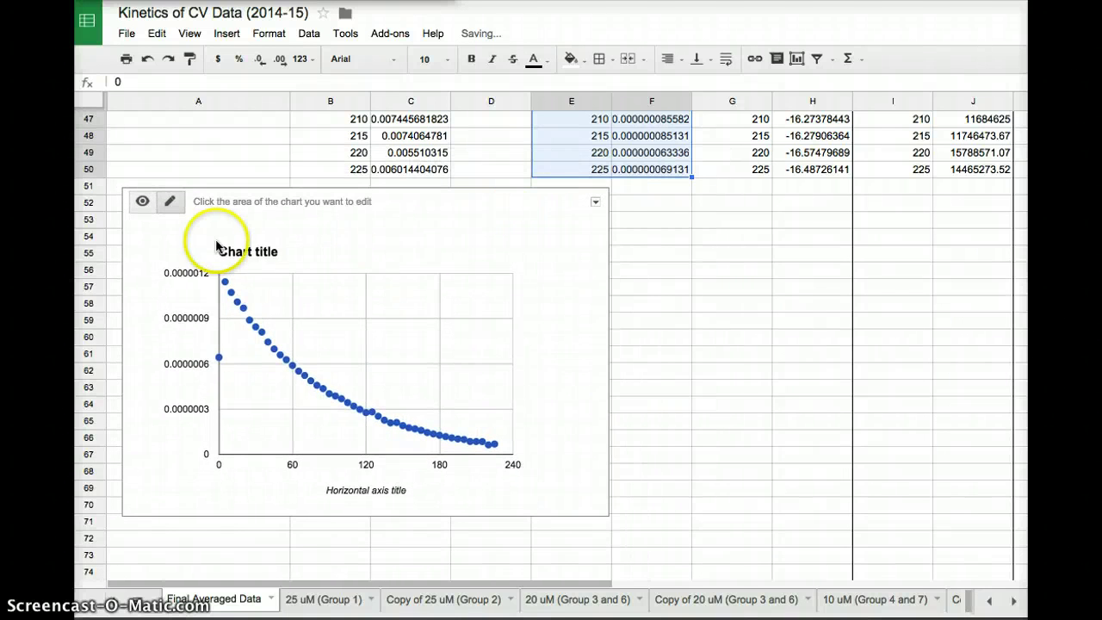
# Begin the chart title and set the horizontal axis title to Time (sec)
pyautogui.click(255, 258)
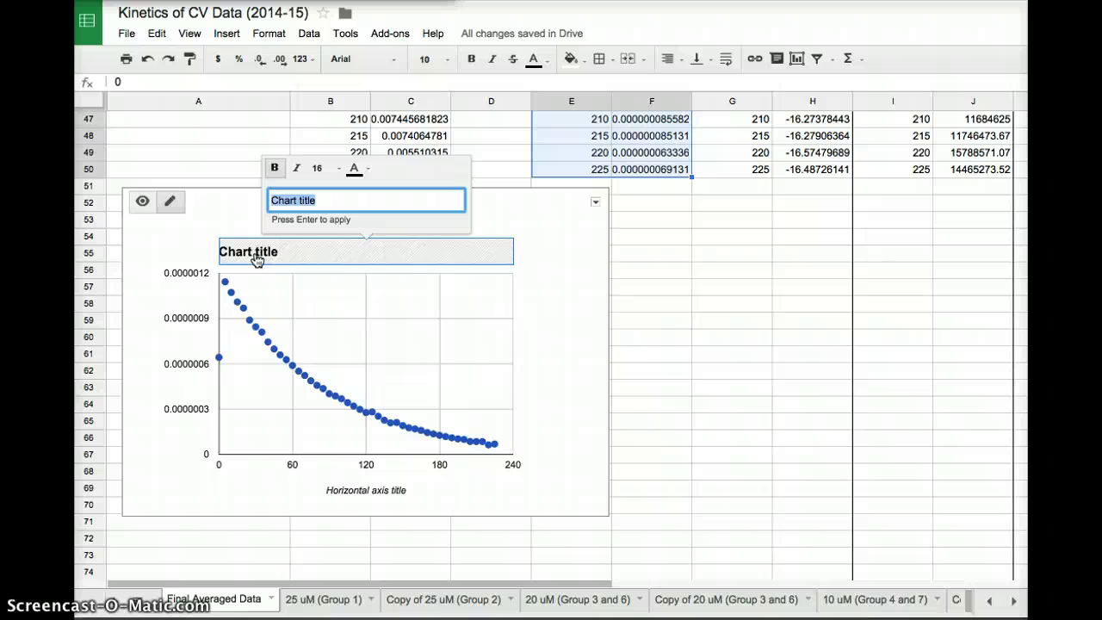
pyautogui.write('[CV] vs t (0th order')
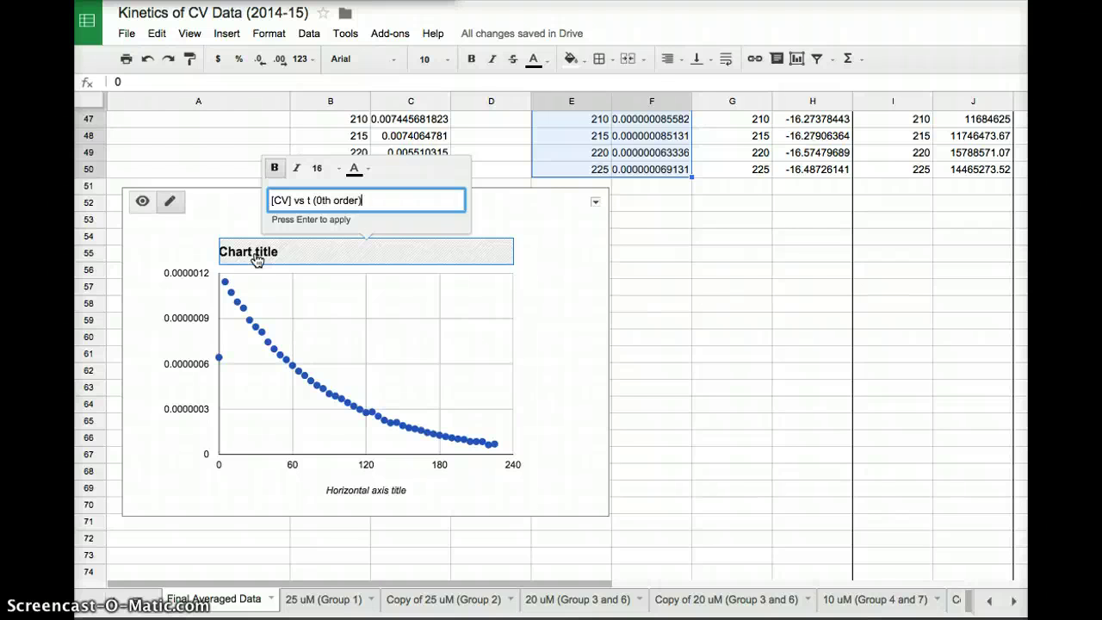
pyautogui.click(546, 320)
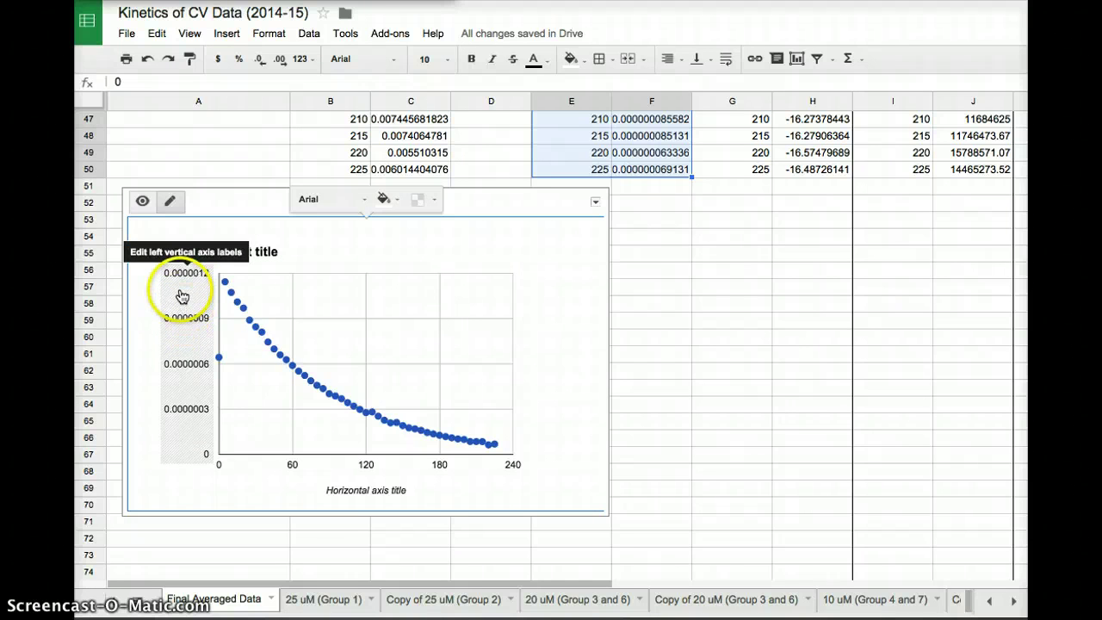
pyautogui.click(368, 493)
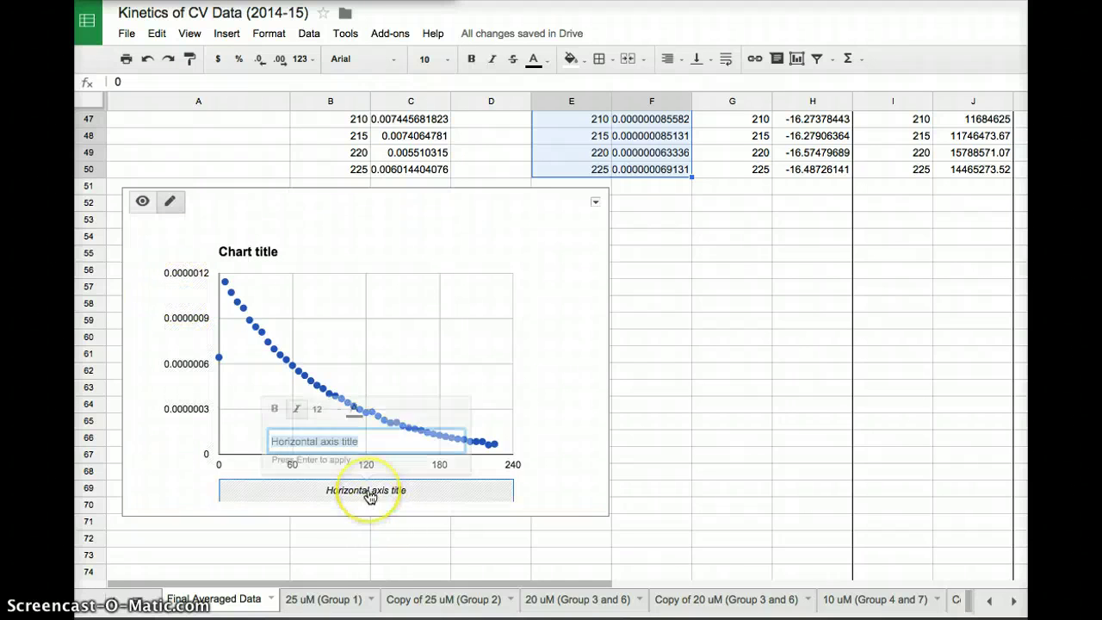
pyautogui.write('Time (sec')
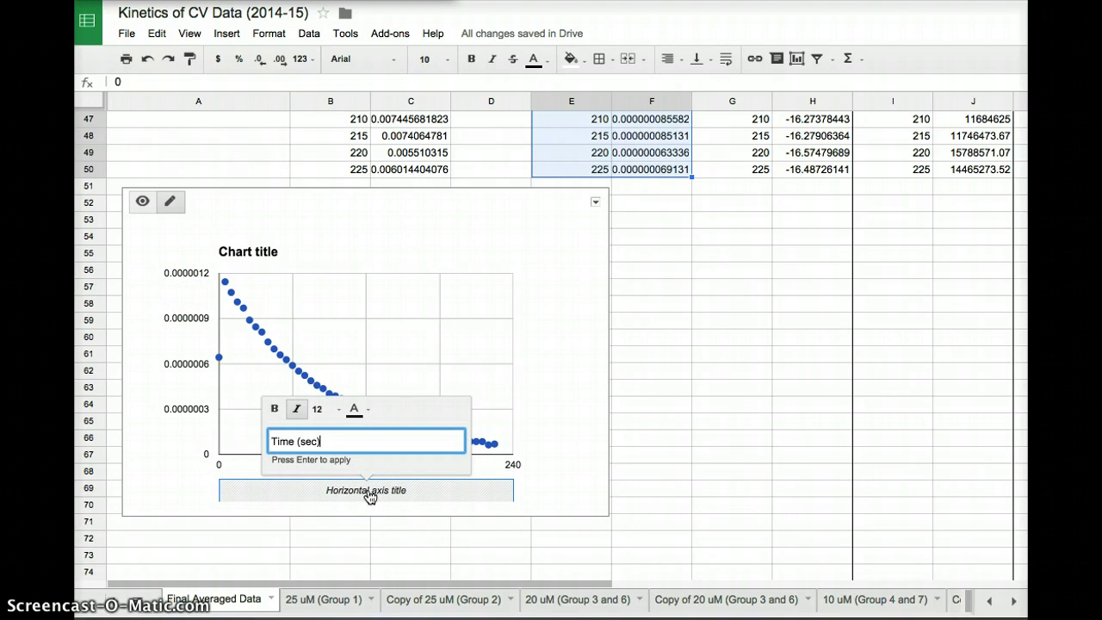
pyautogui.click(368, 494)
pyautogui.click(150, 368)
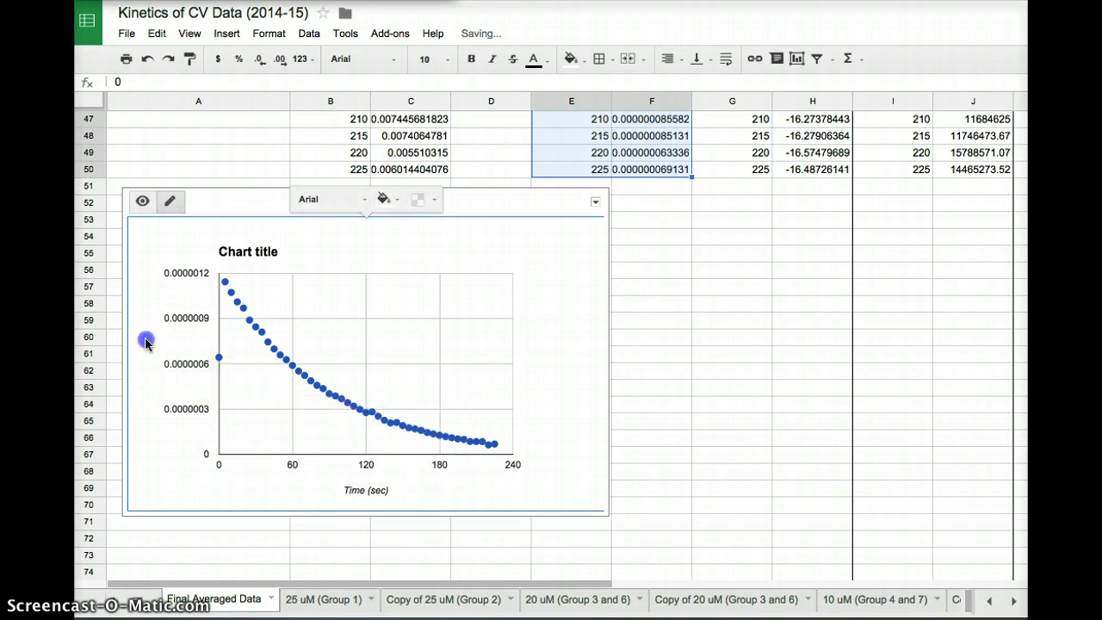
# Title the chart '[CV] vs time (0th order)'
pyautogui.click(156, 265)
pyautogui.click(185, 318)
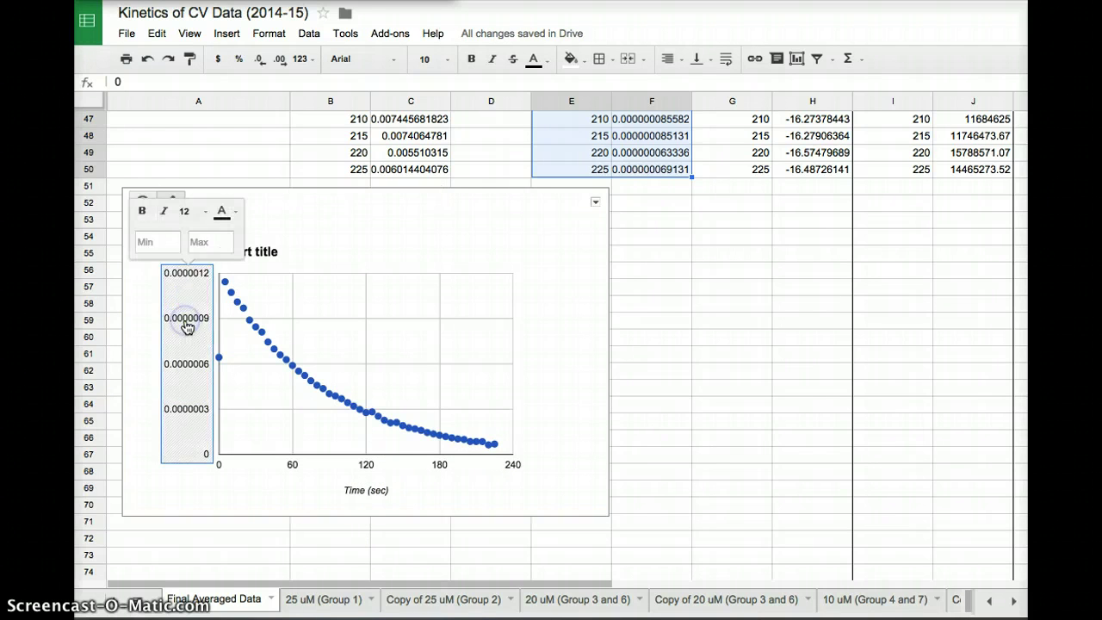
pyautogui.click(364, 234)
pyautogui.click(143, 315)
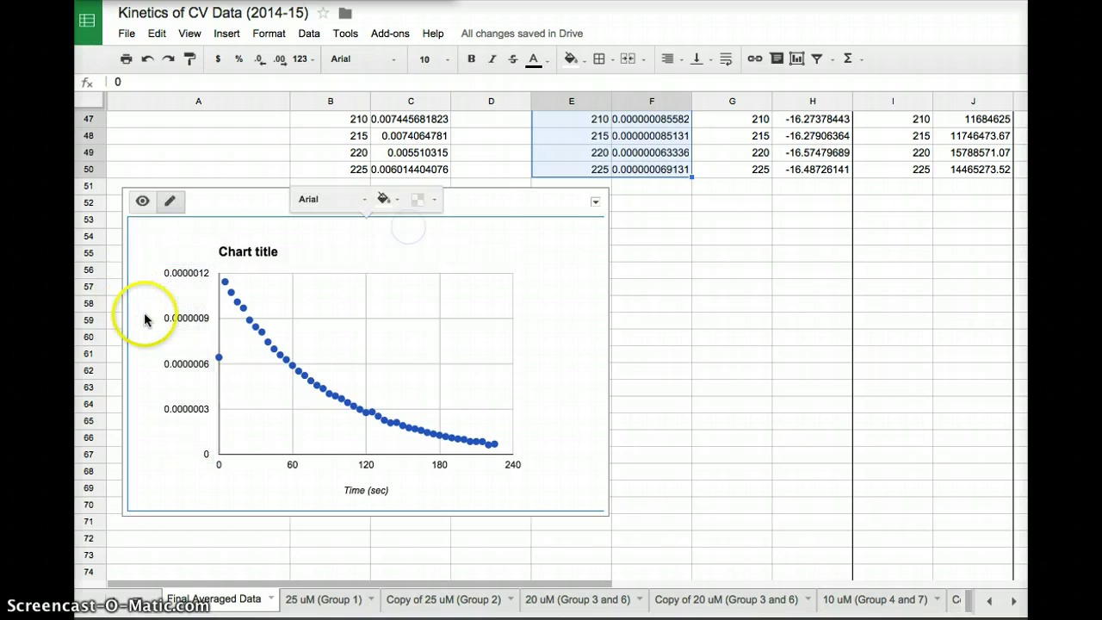
pyautogui.click(183, 320)
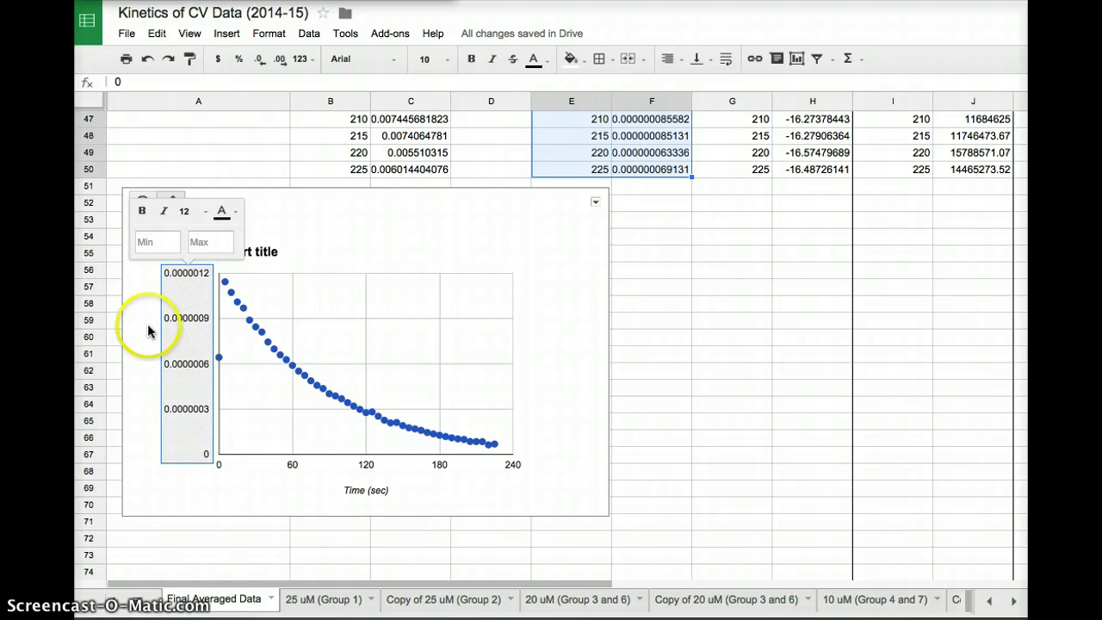
pyautogui.click(147, 331)
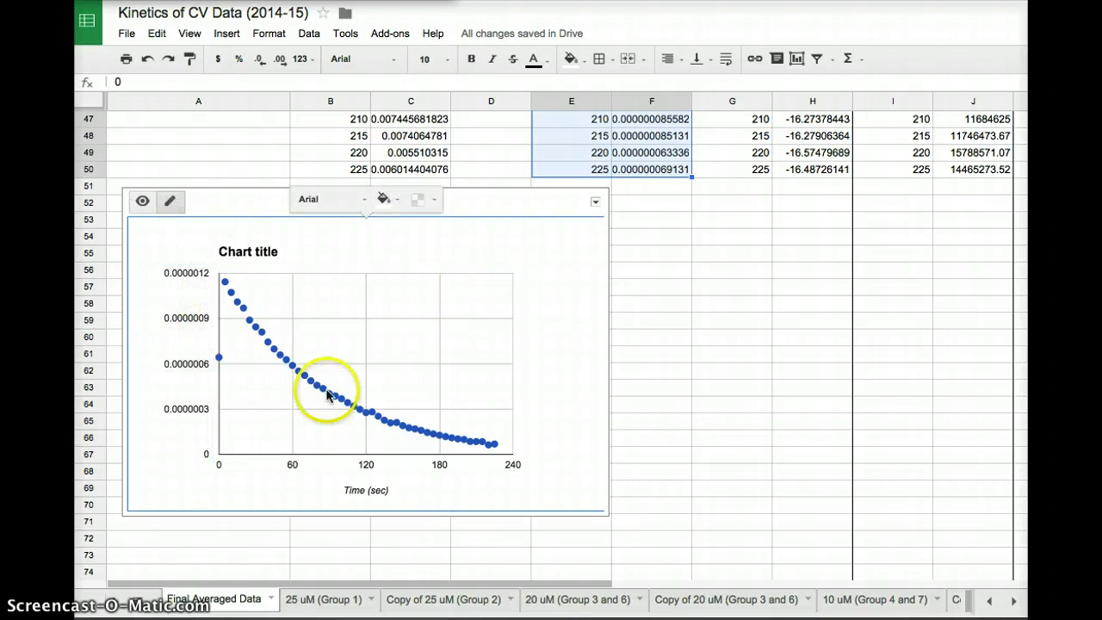
pyautogui.click(261, 251)
pyautogui.click(263, 250)
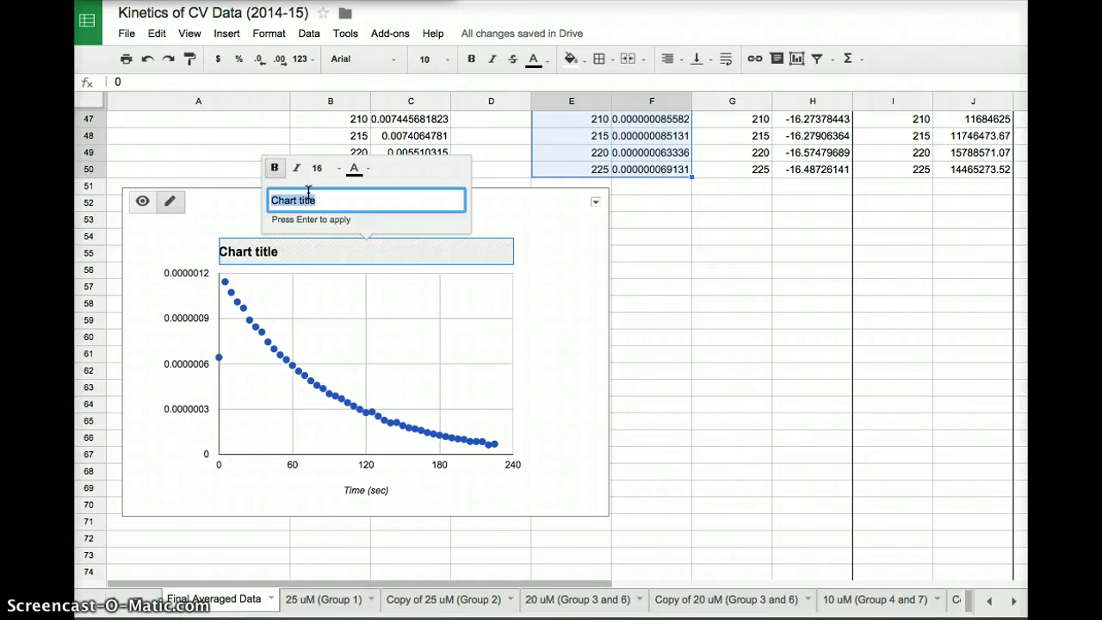
pyautogui.write('[CV] vs')
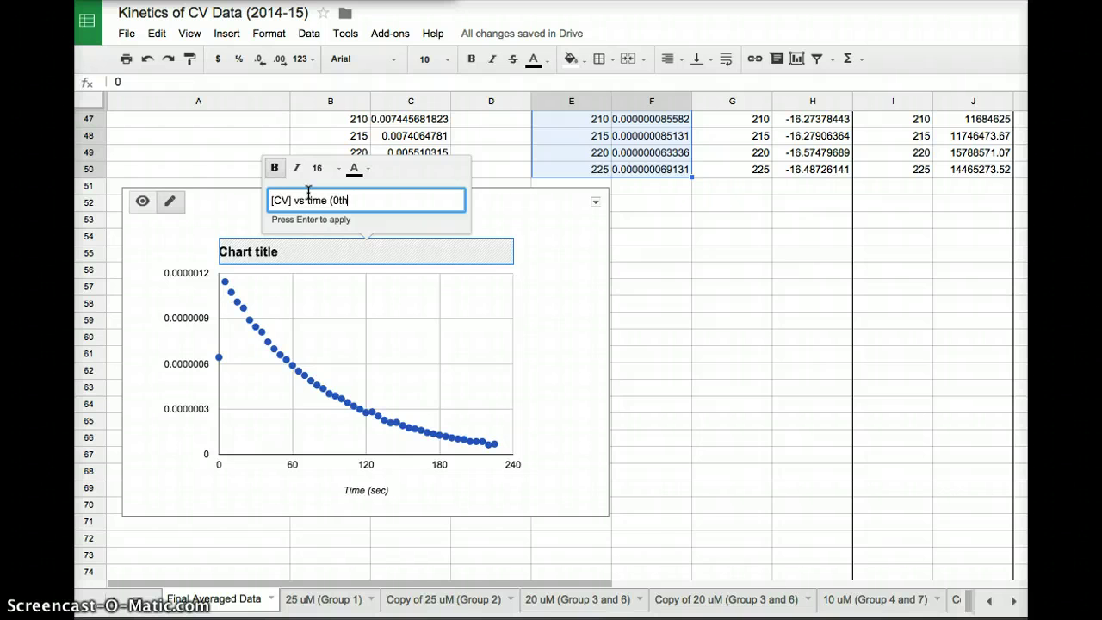
pyautogui.press('Return')
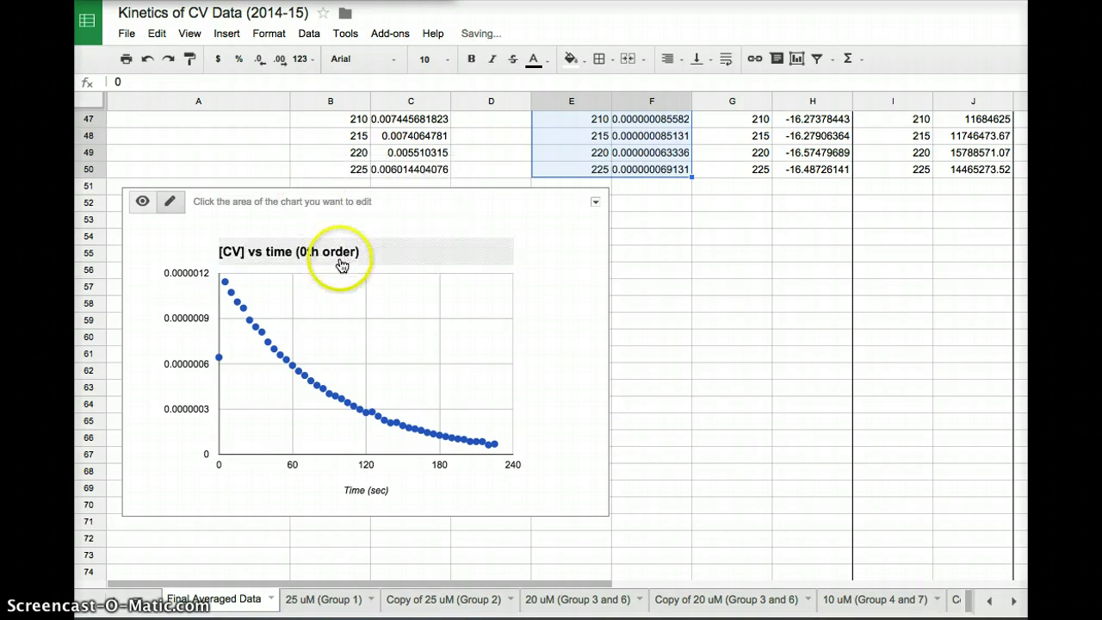
# In the full chart editor, title the left vertical axis [CV] (M)
pyautogui.click(595, 204)
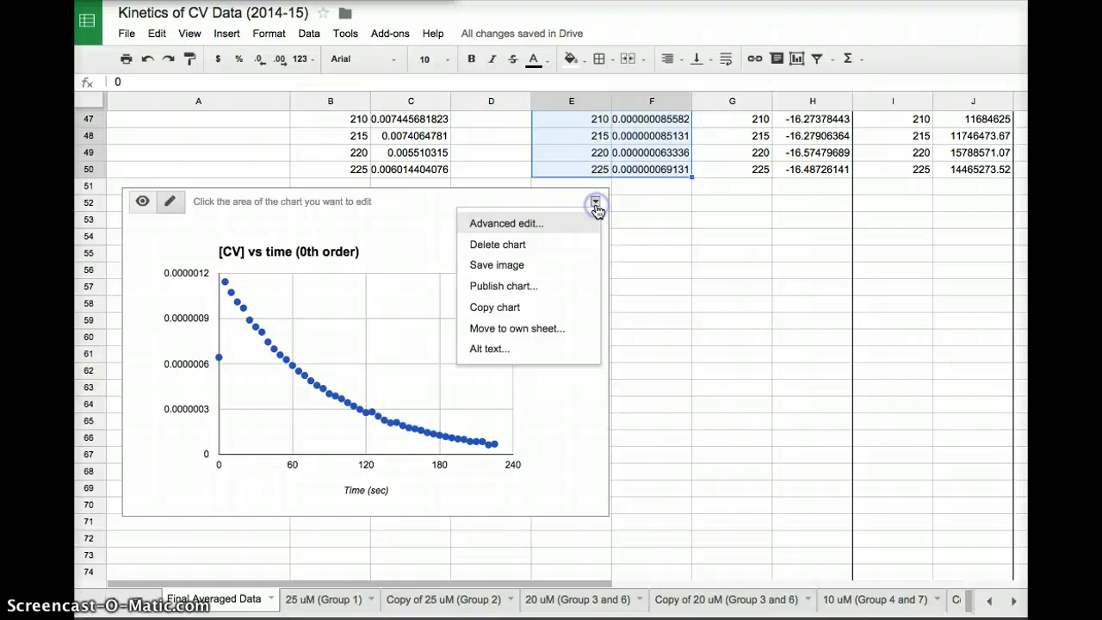
pyautogui.click(546, 224)
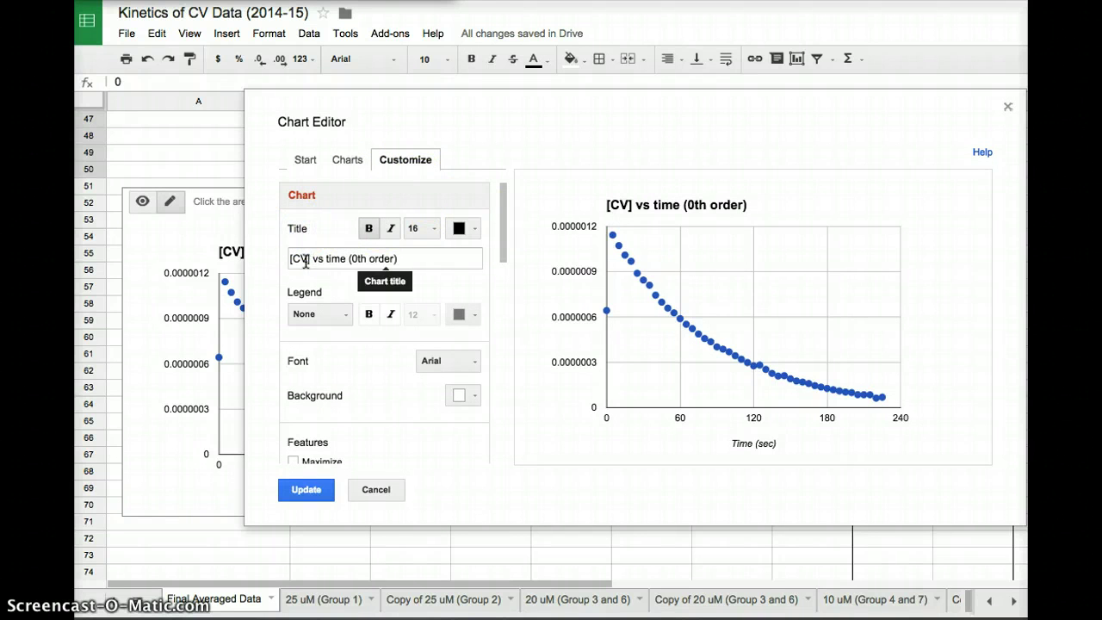
pyautogui.moveTo(310, 259); pyautogui.dragTo(501, 300)
pyautogui.click(412, 263)
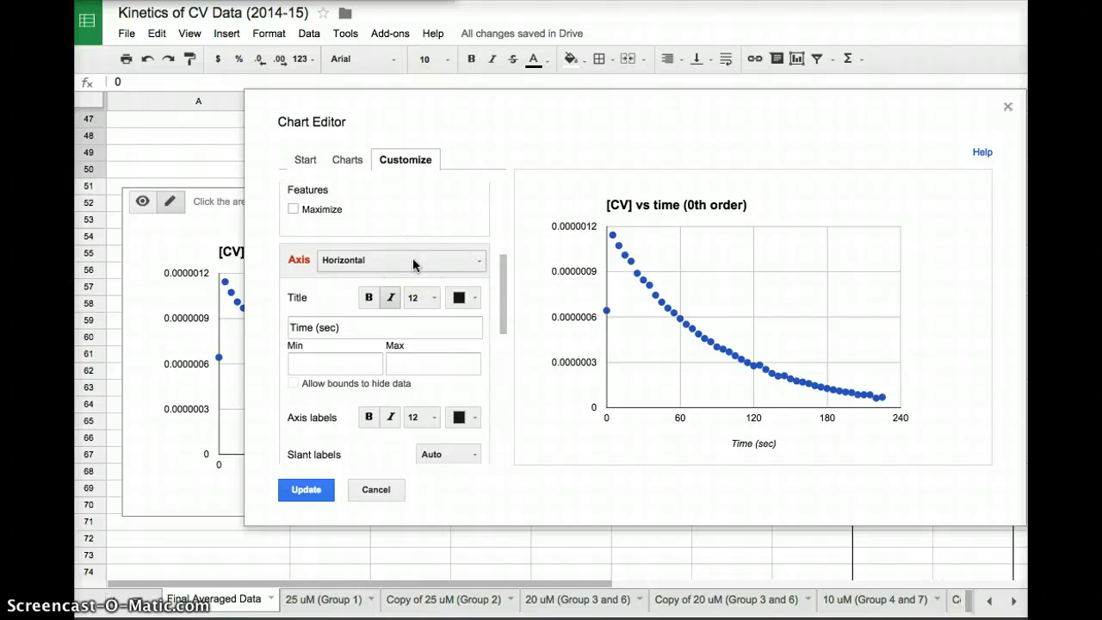
pyautogui.click(356, 258)
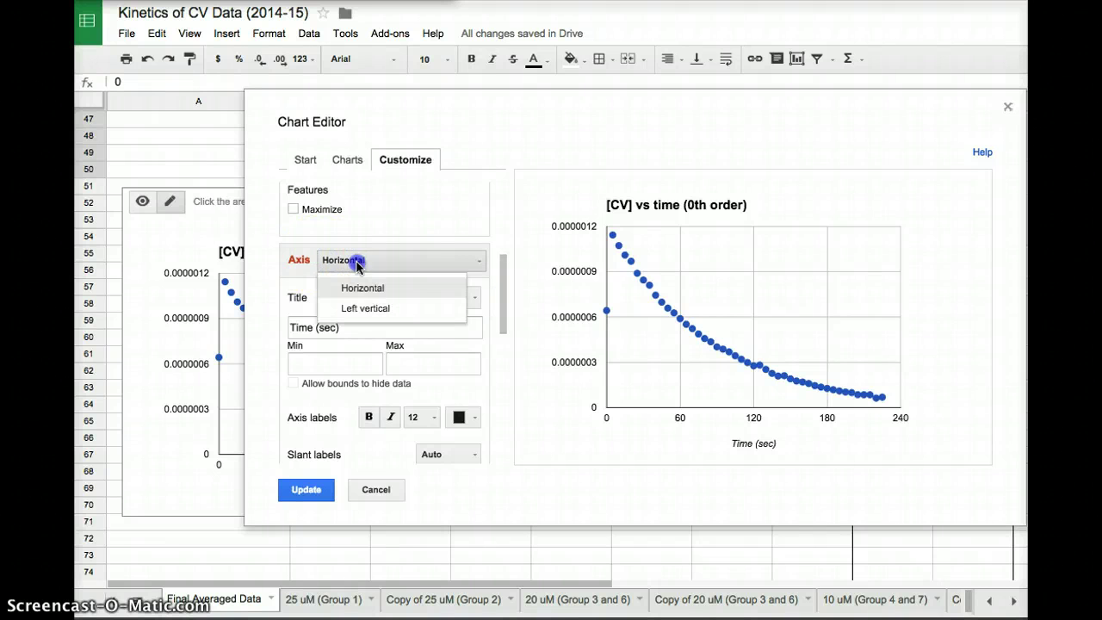
pyautogui.click(365, 308)
pyautogui.click(351, 326)
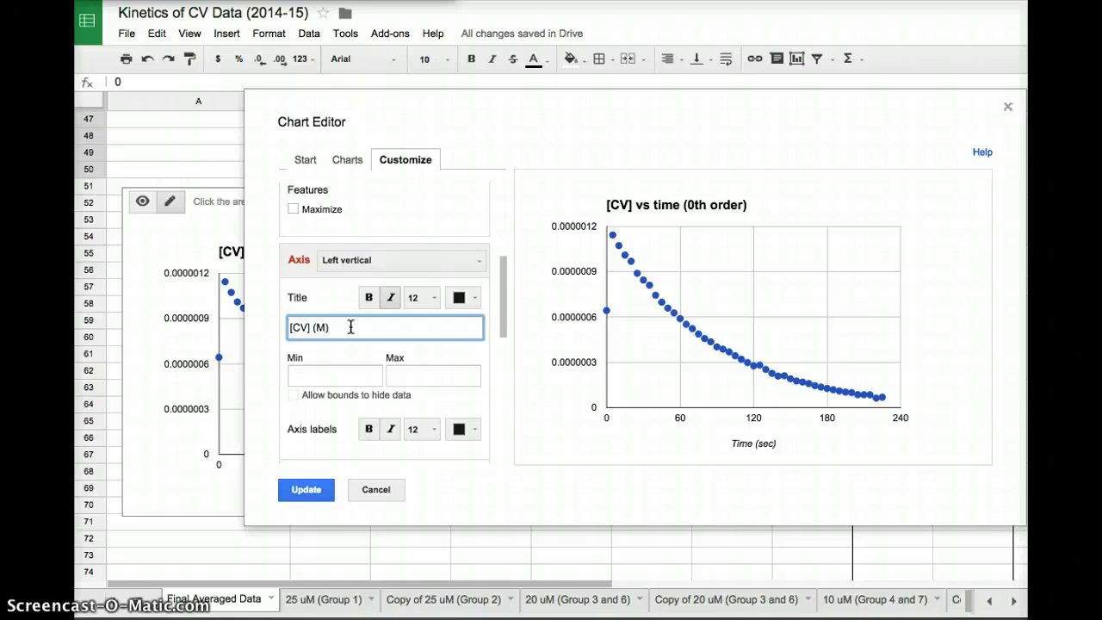
pyautogui.scroll(-2, 369, 357)
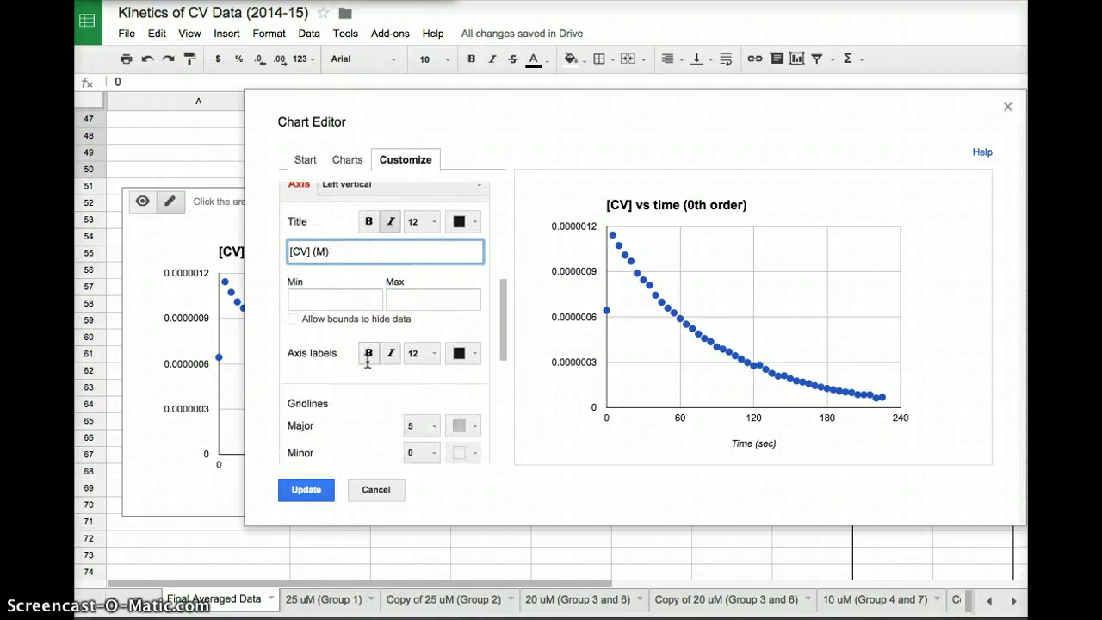
pyautogui.click(379, 187)
# Check that the horizontal axis title still reads Time (sec)
pyautogui.click(373, 211)
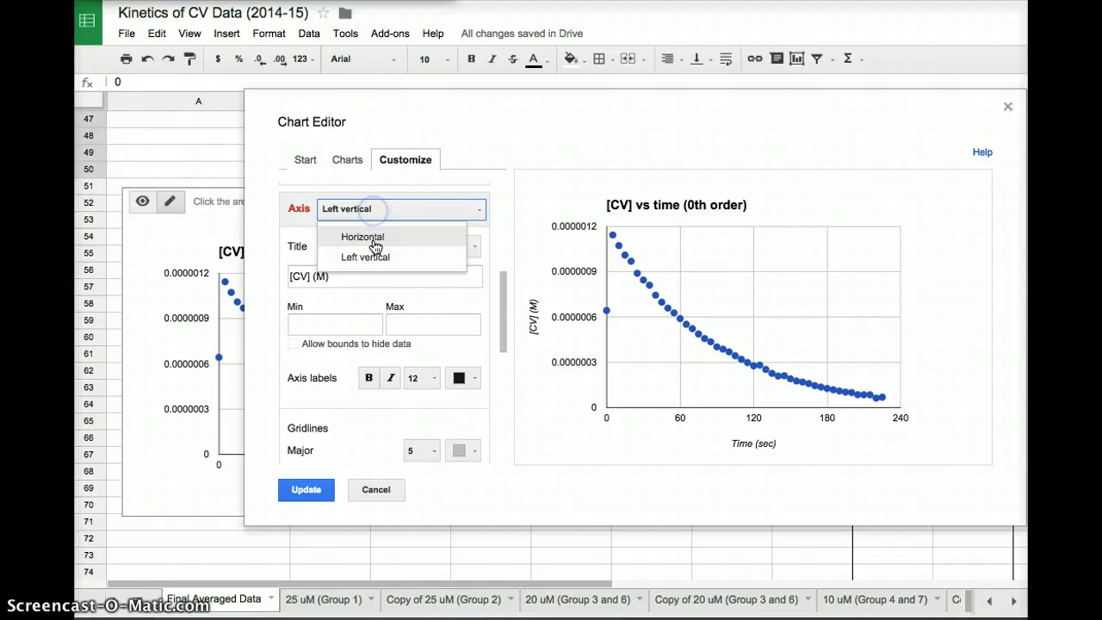
pyautogui.click(393, 235)
pyautogui.click(340, 275)
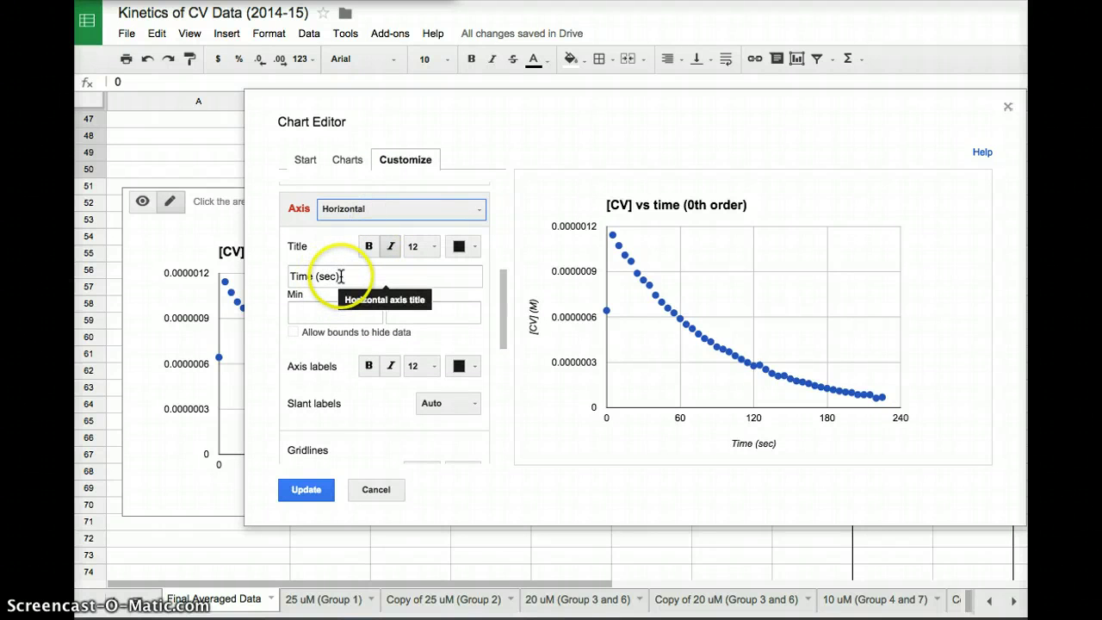
pyautogui.click(367, 211)
pyautogui.click(271, 223)
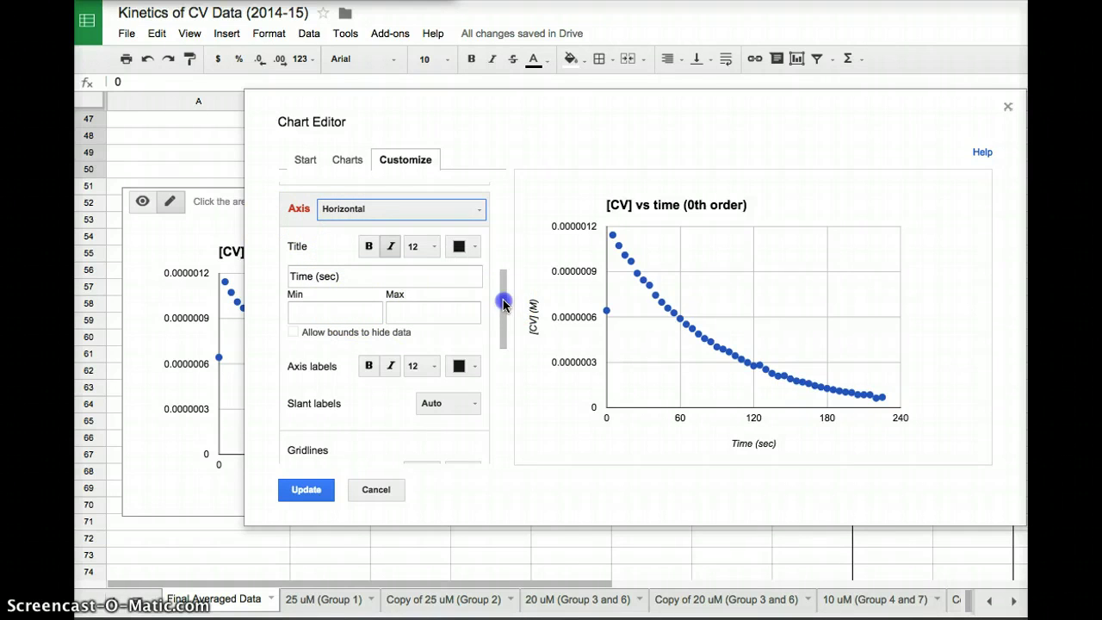
# Add a Linear trendline to the [CV] vs time data series
pyautogui.click(511, 369)
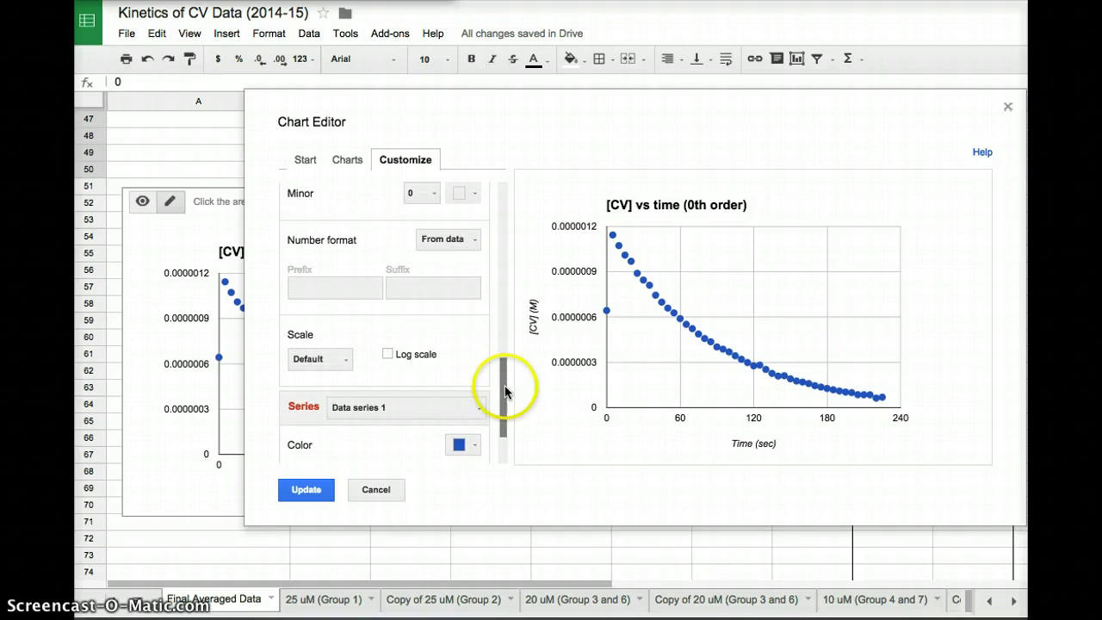
pyautogui.moveTo(509, 388); pyautogui.dragTo(504, 454)
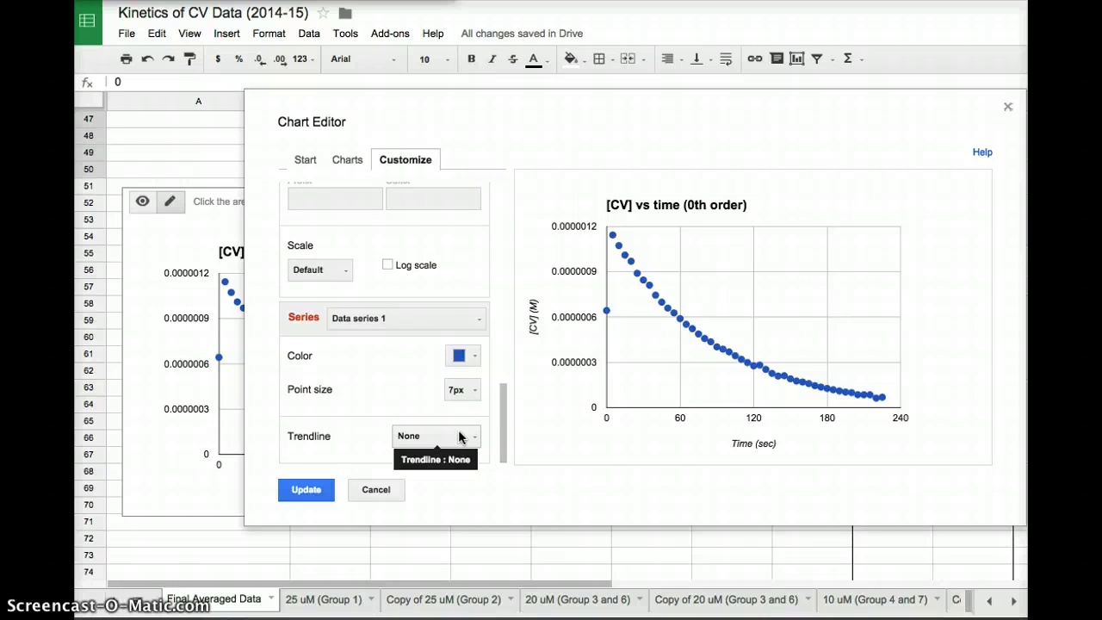
pyautogui.click(296, 437)
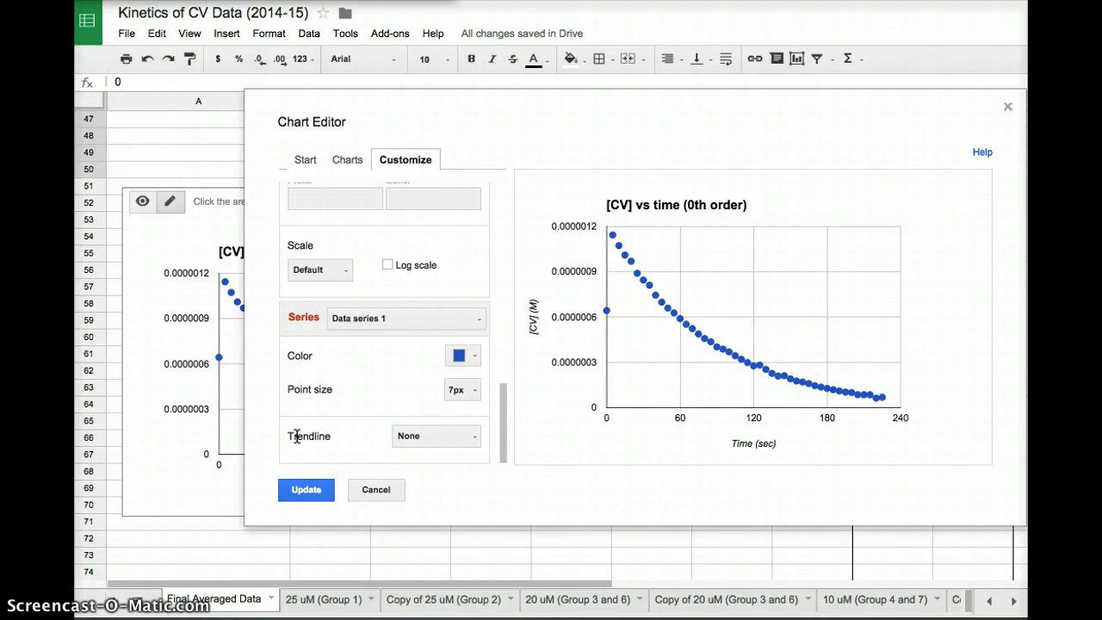
pyautogui.click(443, 436)
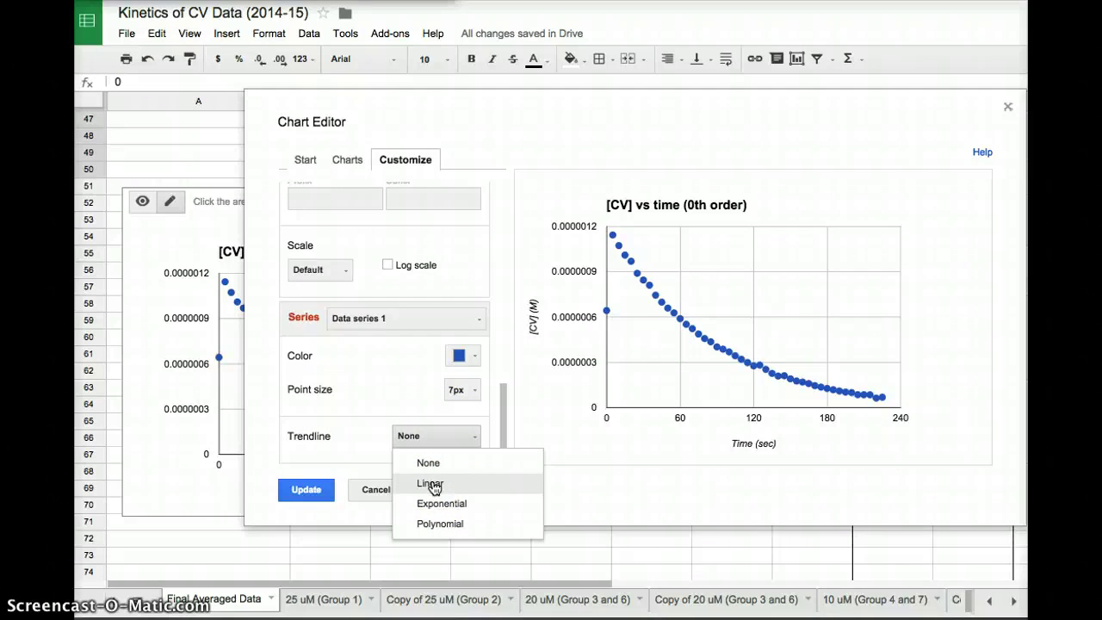
pyautogui.moveTo(442, 502)
pyautogui.mouseDown()
pyautogui.moveTo(438, 516)
pyautogui.moveTo(439, 490)
pyautogui.mouseUp()
pyautogui.moveTo(632, 344)
pyautogui.mouseDown()
pyautogui.moveTo(632, 312)
pyautogui.moveTo(607, 280)
pyautogui.mouseUp()
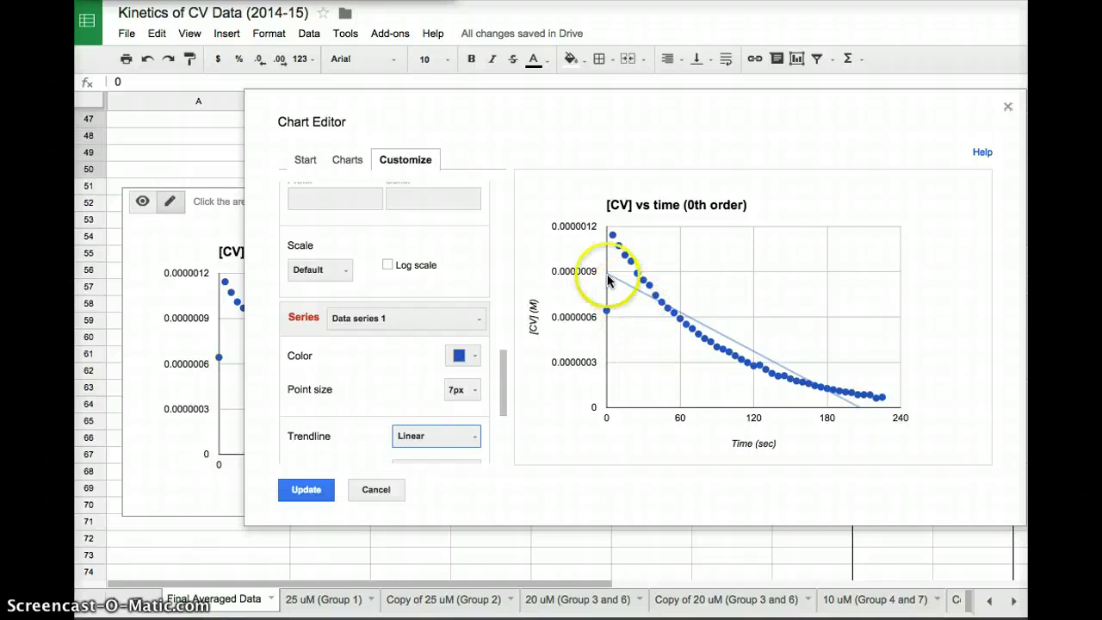
pyautogui.moveTo(614, 290)
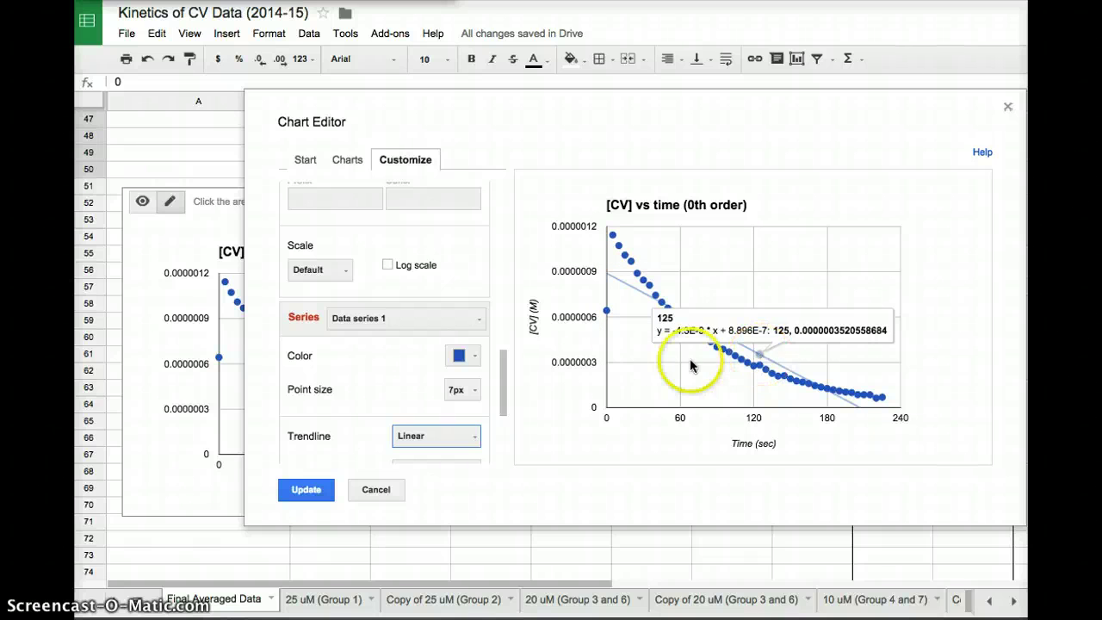
# Set the Linear trendline's label to Use equation
pyautogui.click(505, 442)
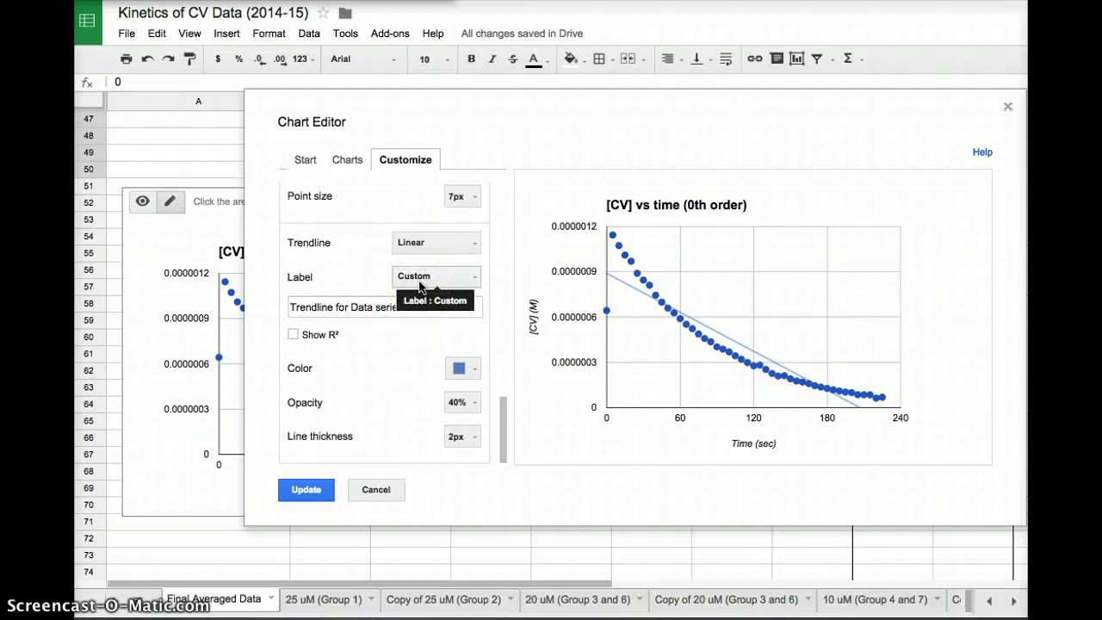
pyautogui.click(420, 277)
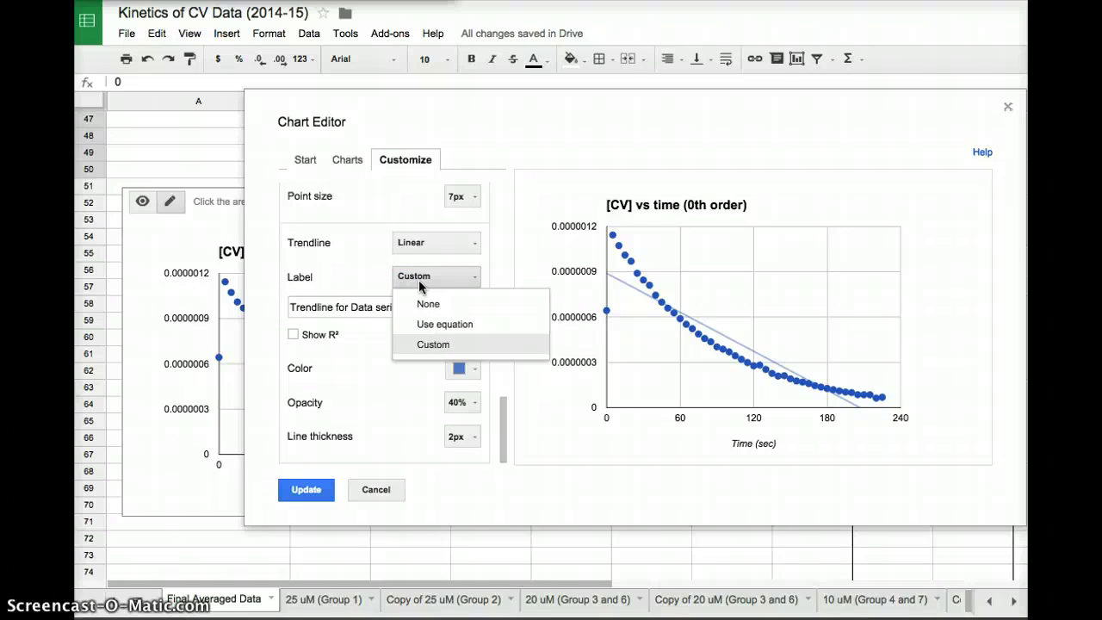
pyautogui.click(374, 270)
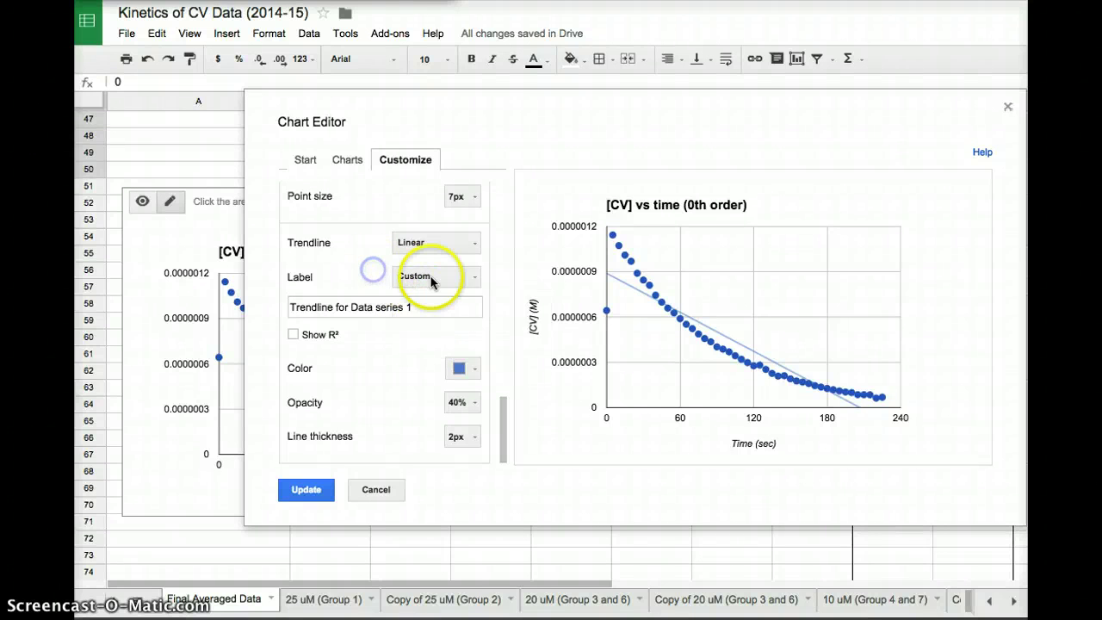
pyautogui.click(432, 279)
pyautogui.click(436, 322)
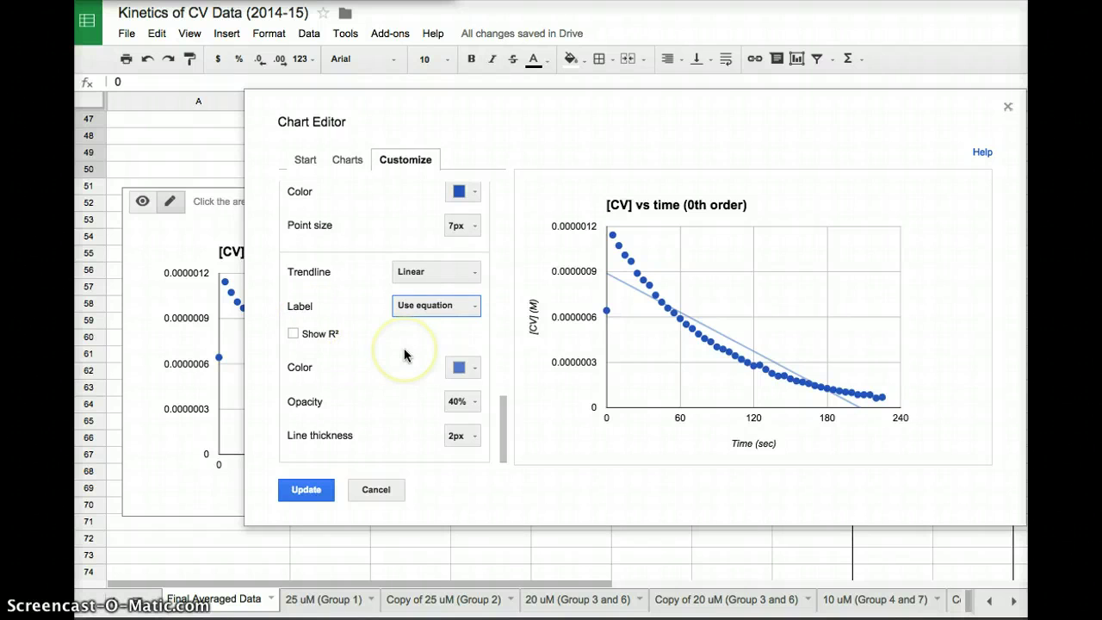
pyautogui.scroll(3, 424, 280)
pyautogui.scroll(-3, 424, 280)
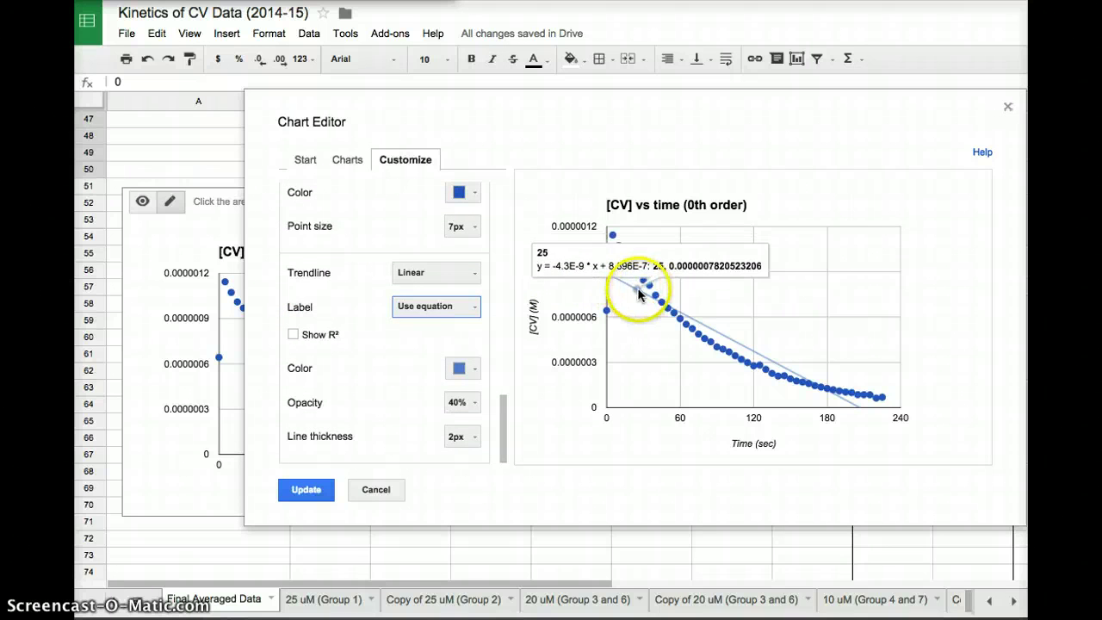
pyautogui.click(468, 312)
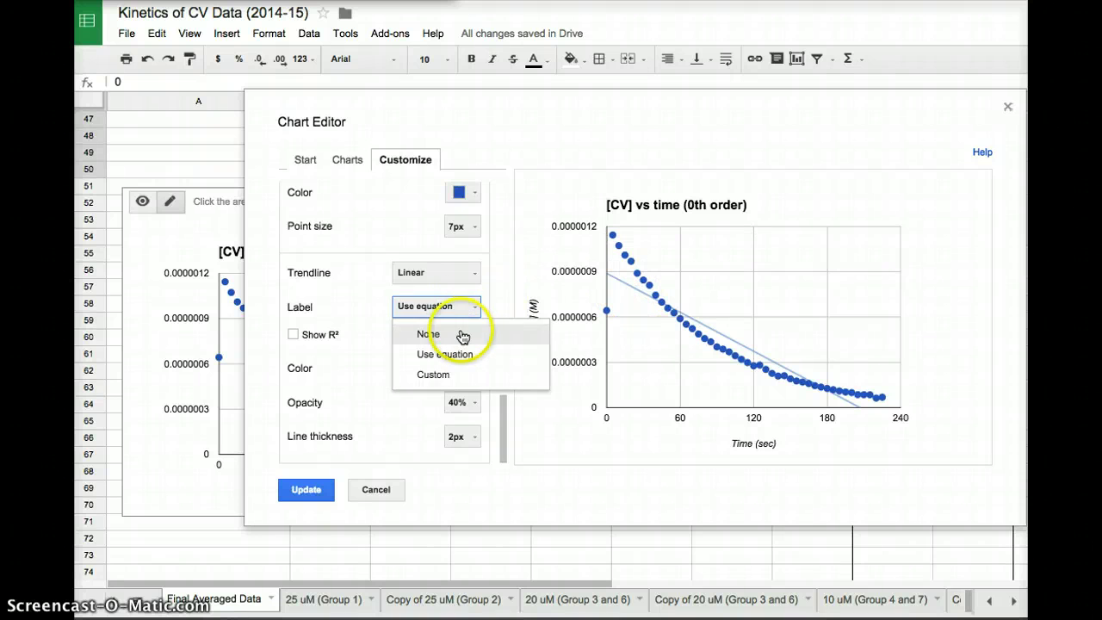
pyautogui.click(461, 335)
pyautogui.click(462, 334)
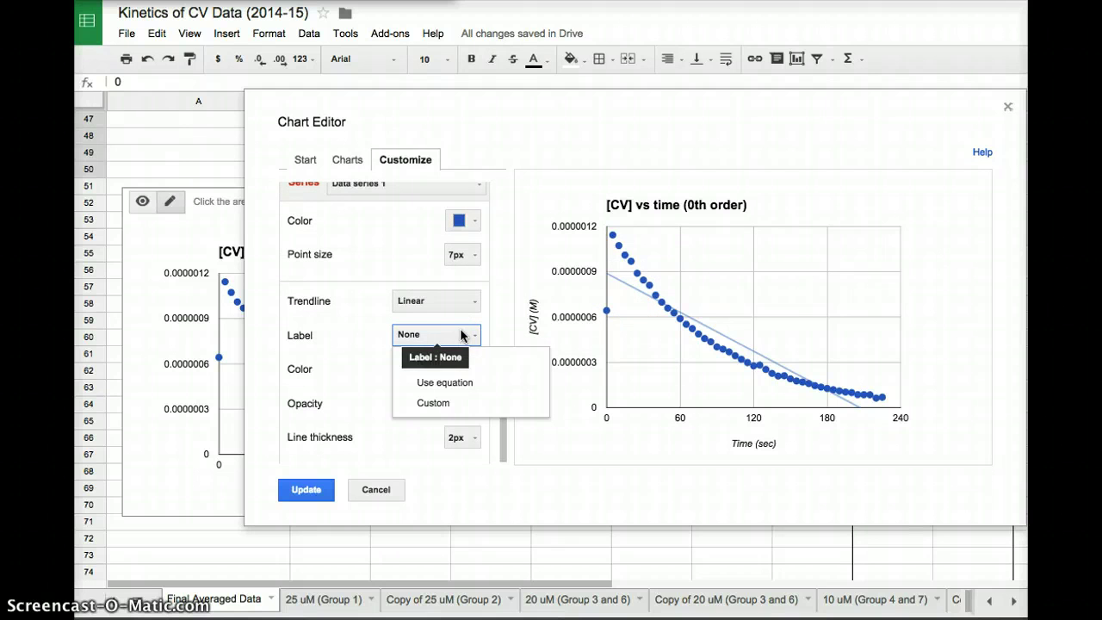
pyautogui.click(458, 382)
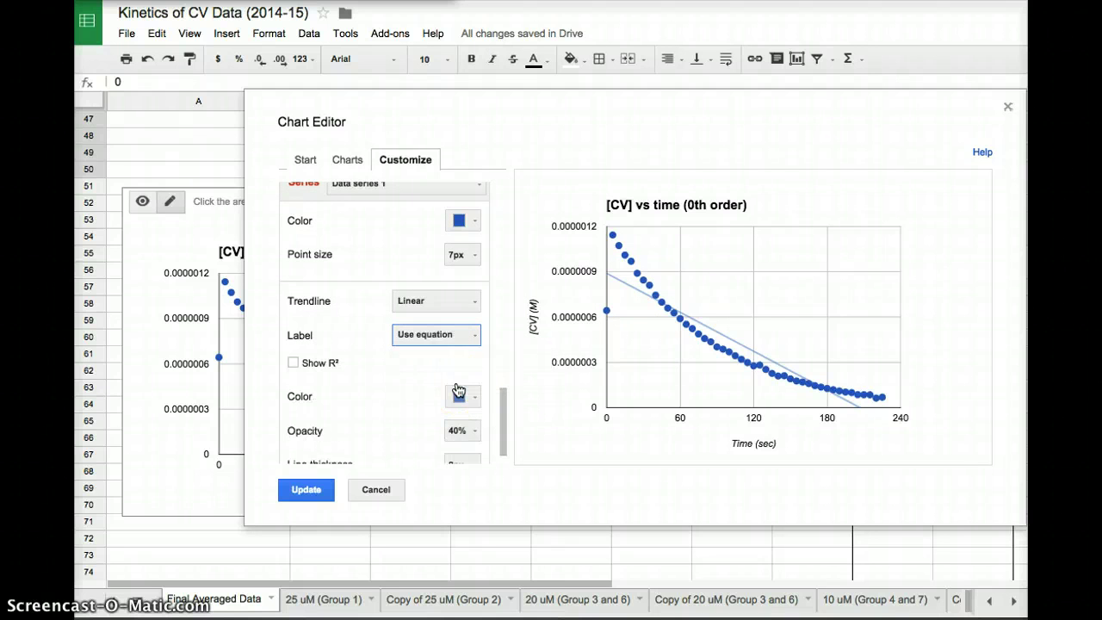
pyautogui.scroll(2, 458, 390)
pyautogui.scroll(1, 459, 390)
pyautogui.scroll(-4, 459, 390)
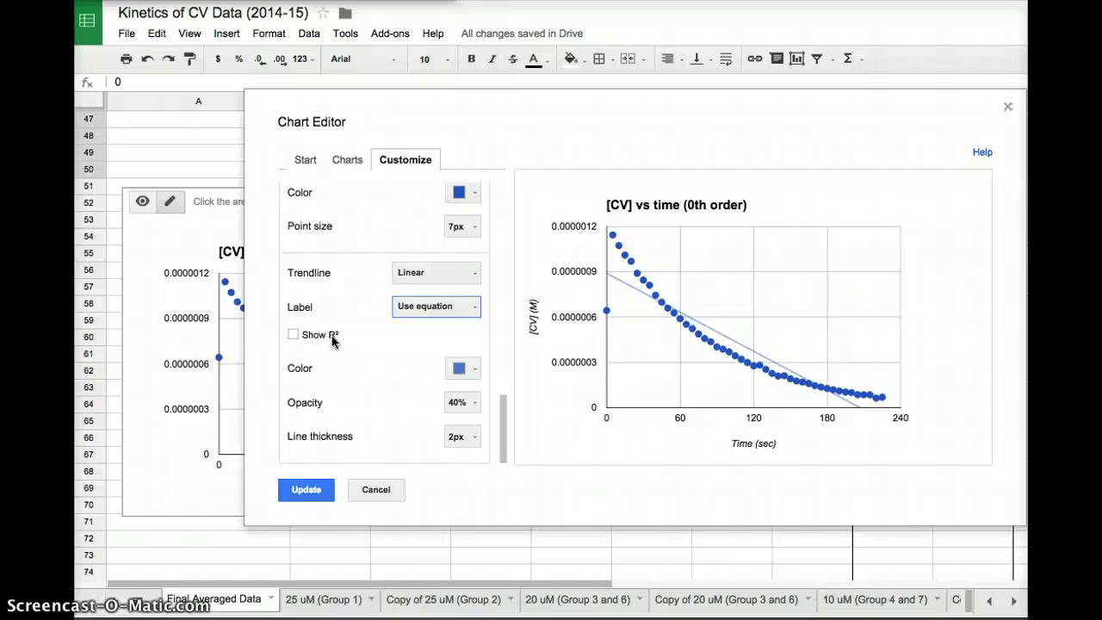
pyautogui.click(295, 337)
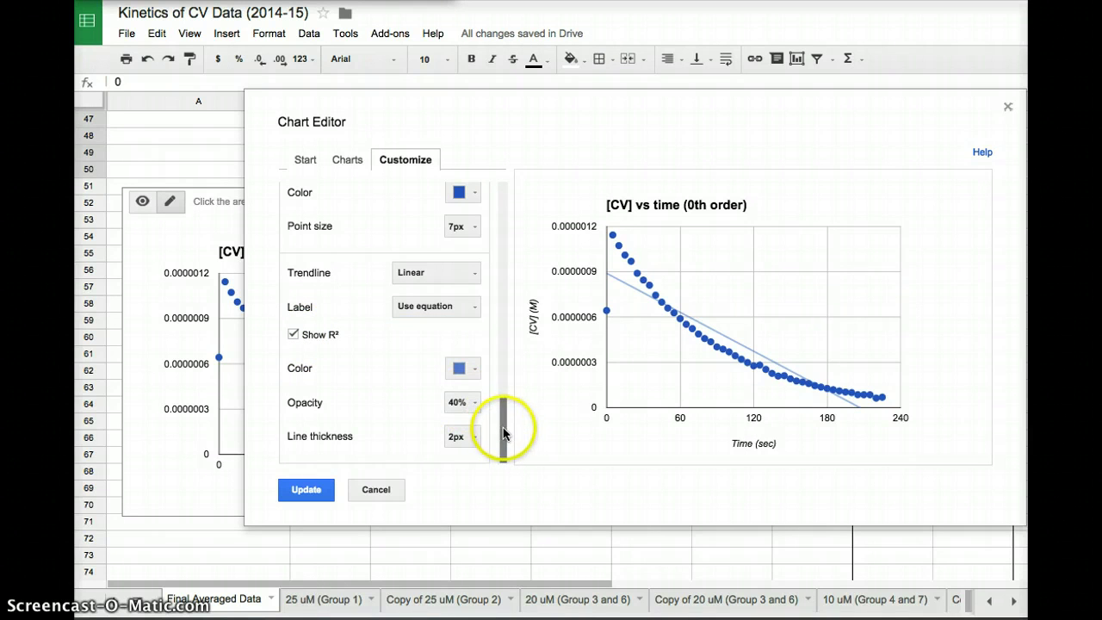
pyautogui.click(503, 456)
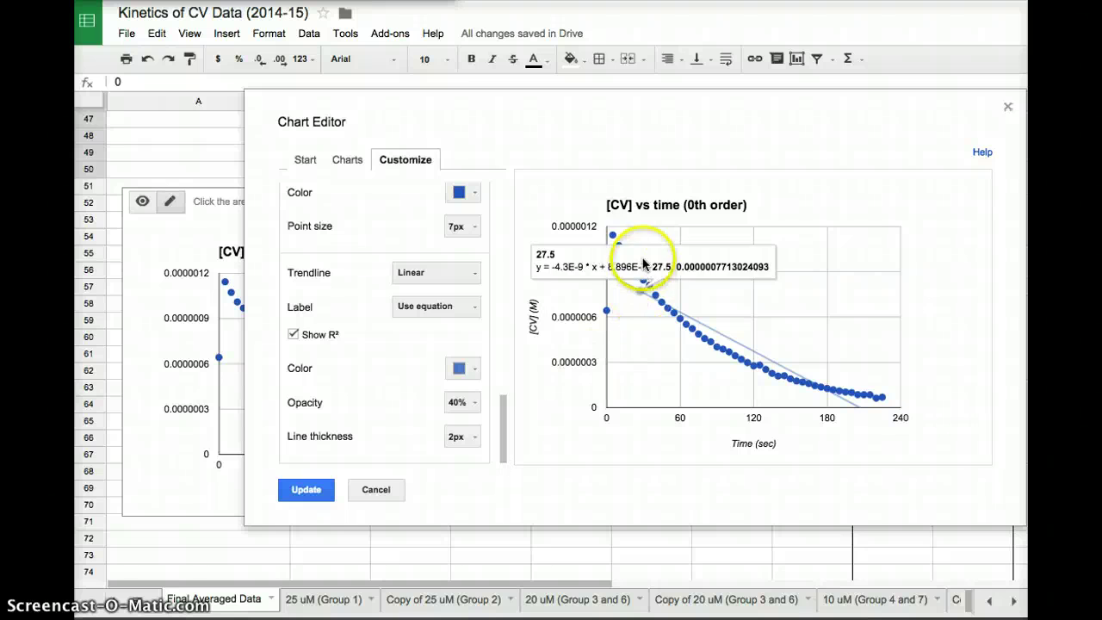
pyautogui.moveTo(634, 271)
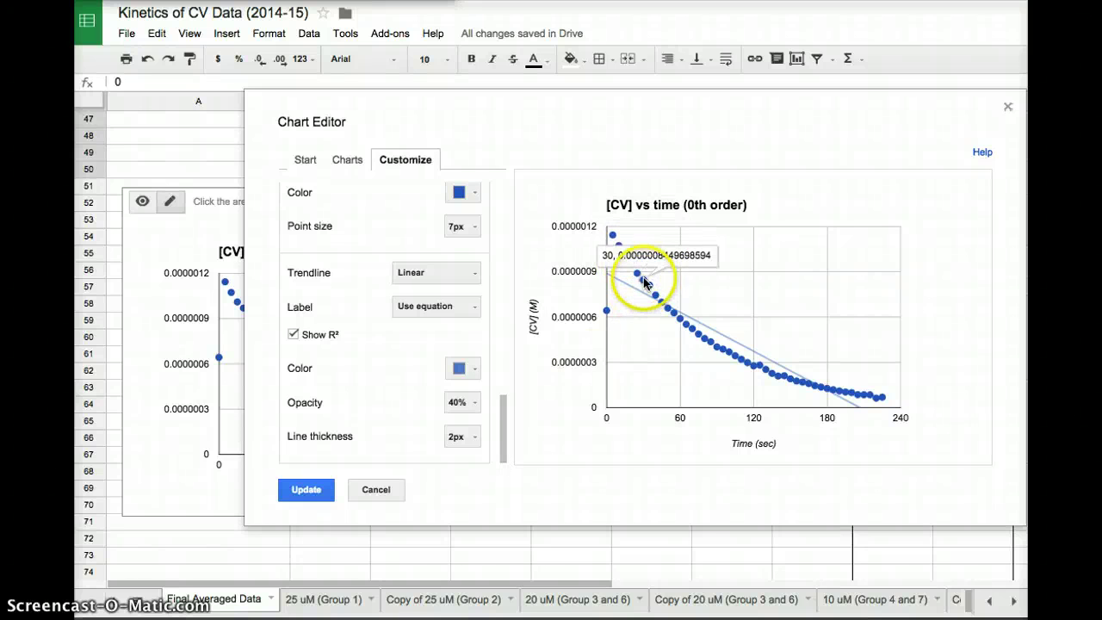
pyautogui.moveTo(697, 335)
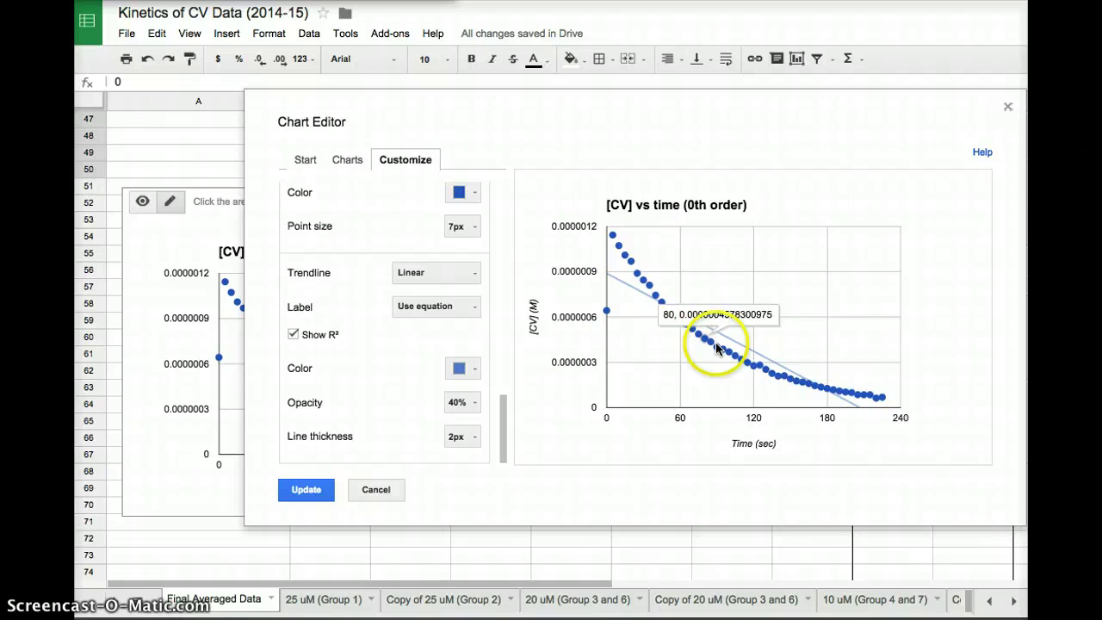
pyautogui.moveTo(863, 398)
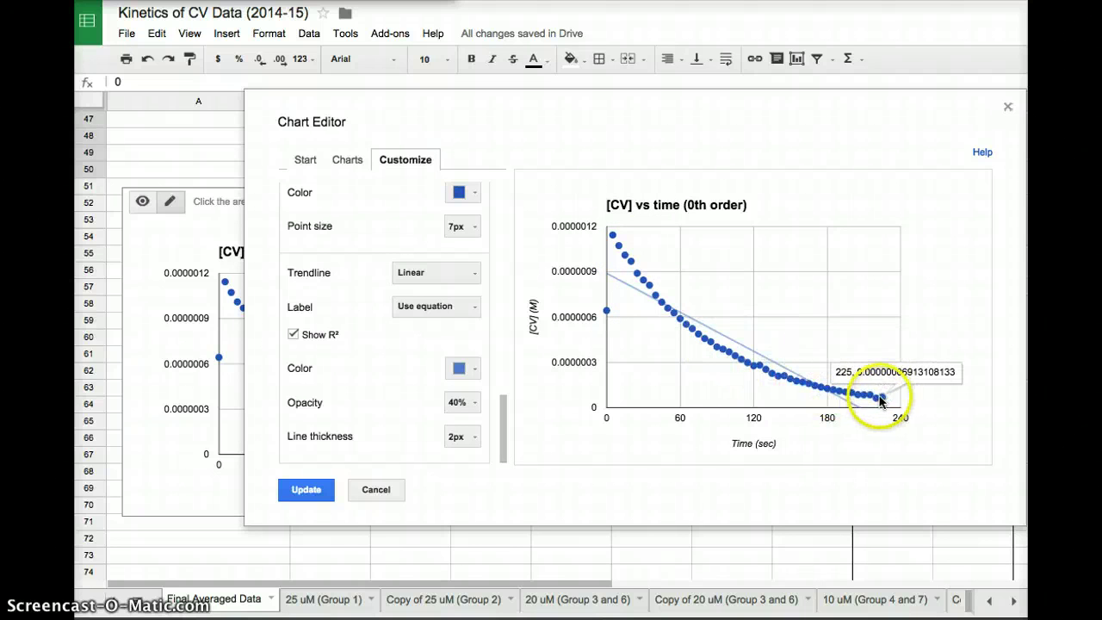
pyautogui.moveTo(652, 290)
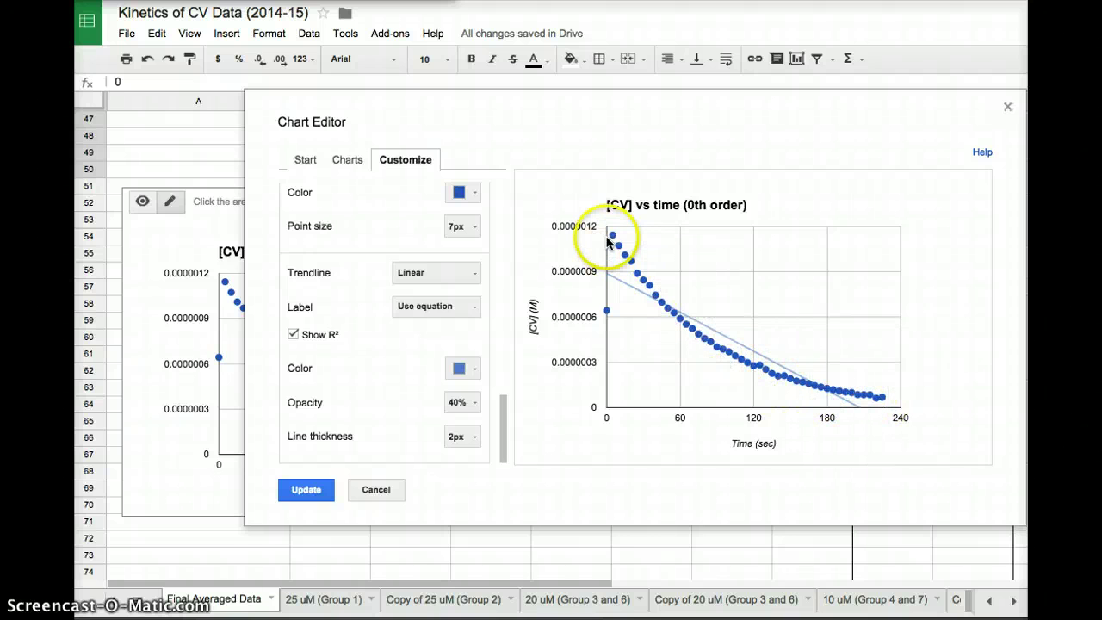
pyautogui.moveTo(505, 395); pyautogui.dragTo(501, 204)
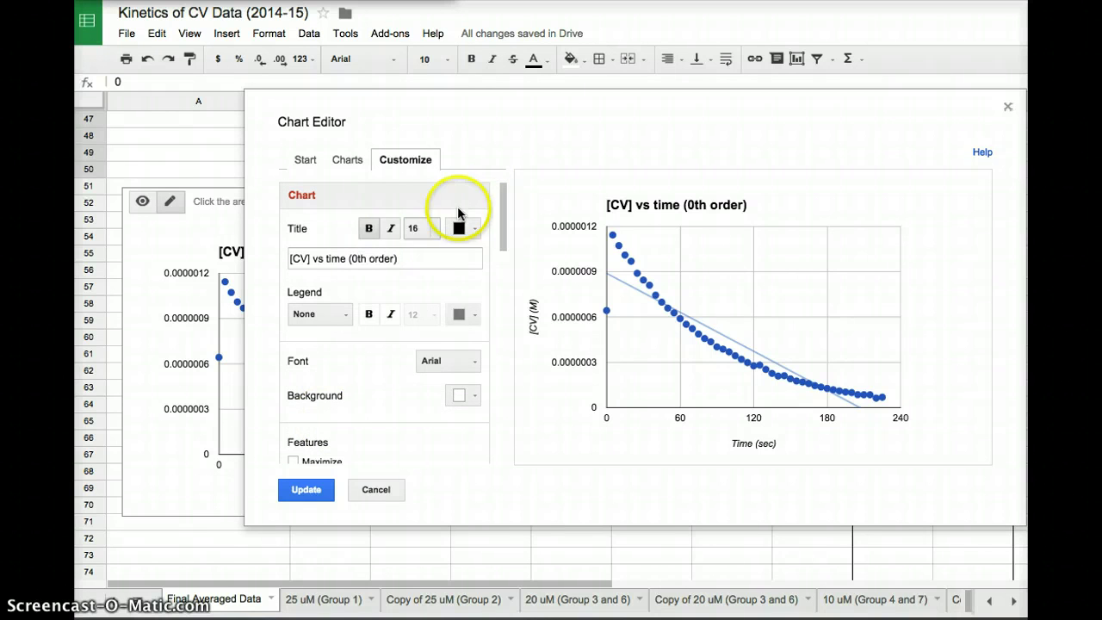
pyautogui.moveTo(505, 221); pyautogui.dragTo(501, 479)
pyautogui.click(428, 308)
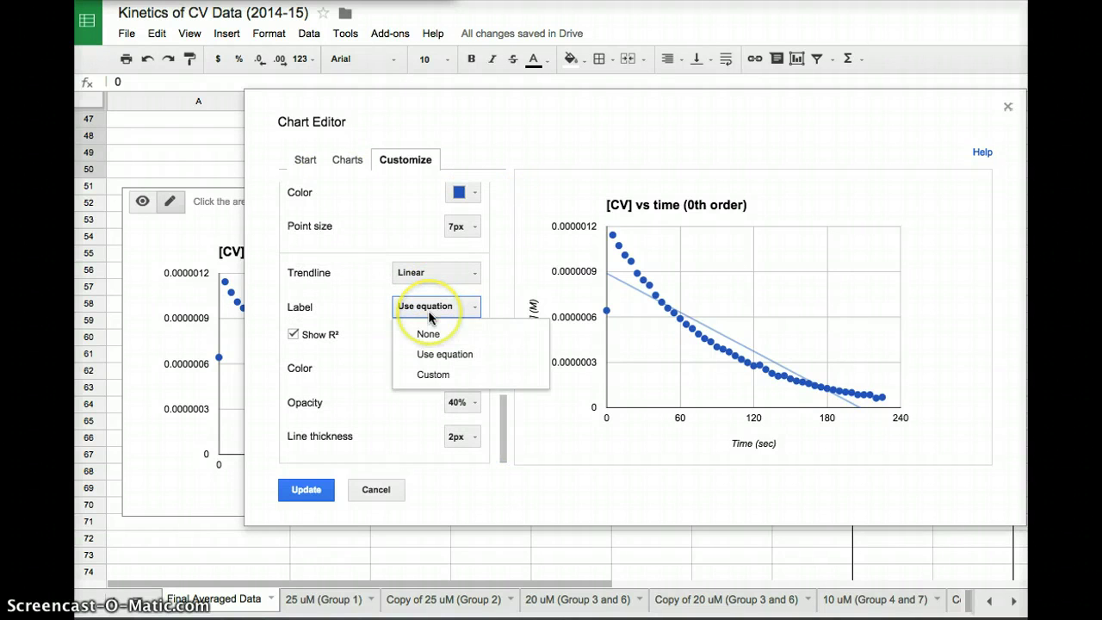
pyautogui.click(371, 310)
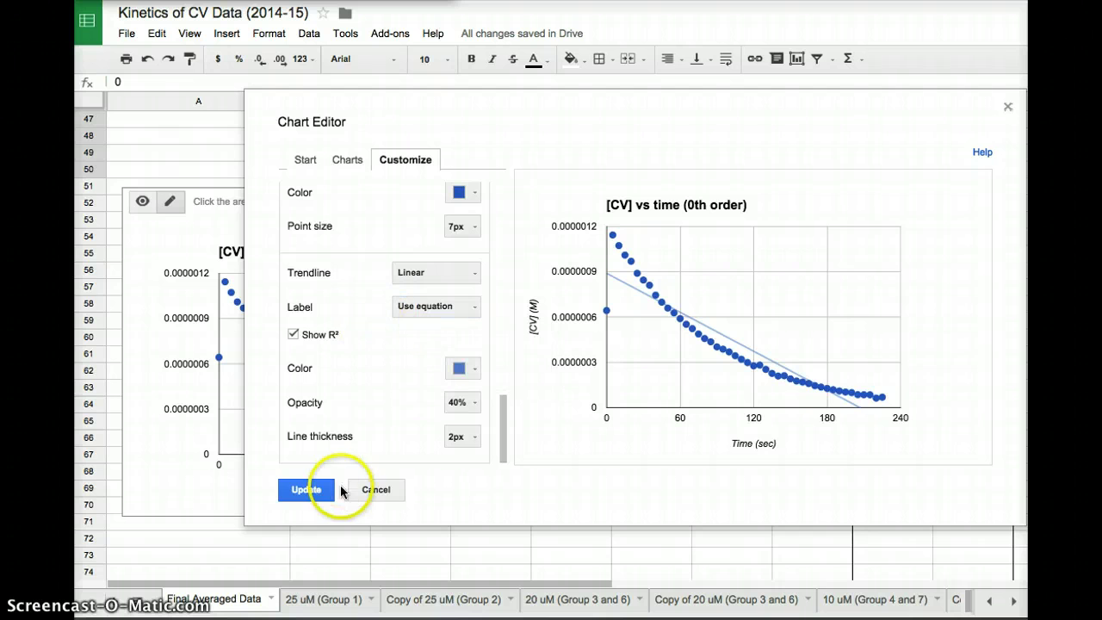
# Apply the chart edits with Update, then select the 1st Order data G5:H50
pyautogui.click(313, 489)
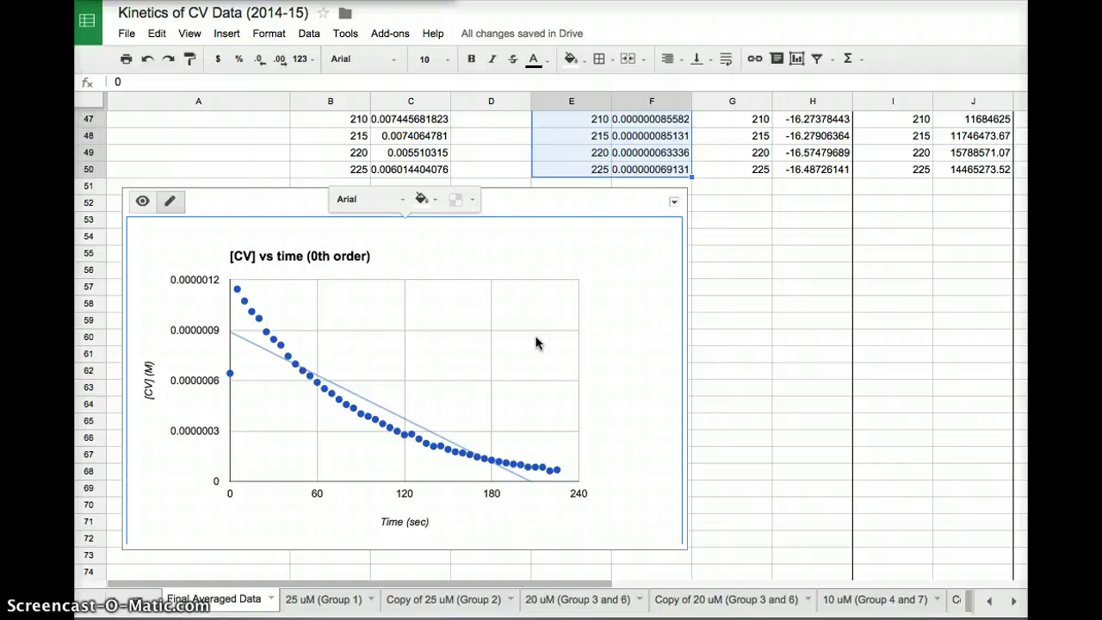
pyautogui.scroll(15, 535, 342)
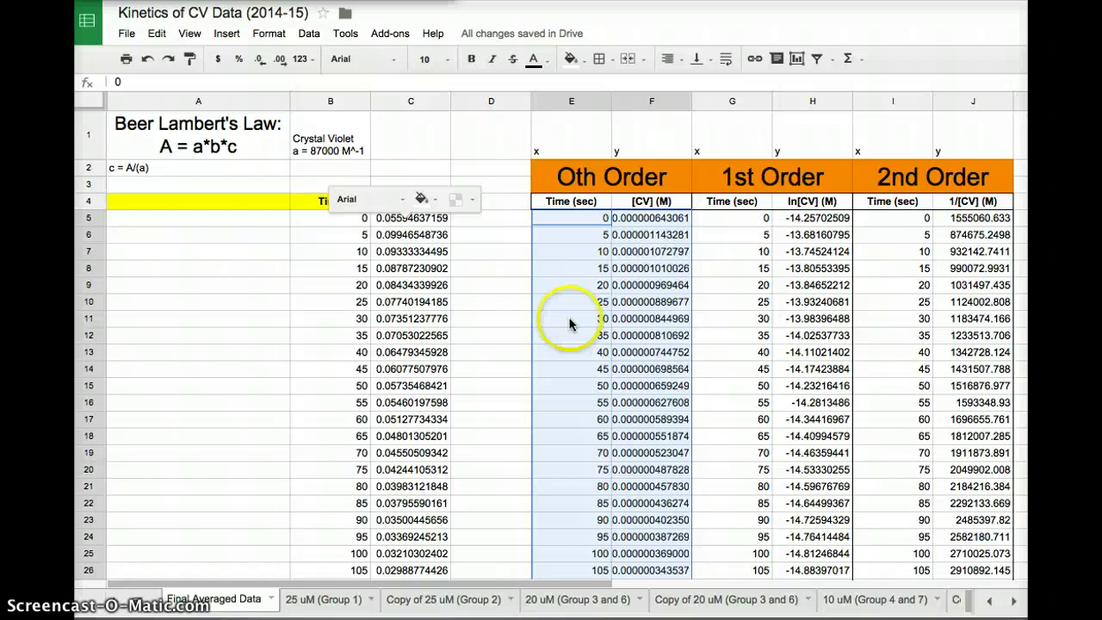
pyautogui.click(737, 221)
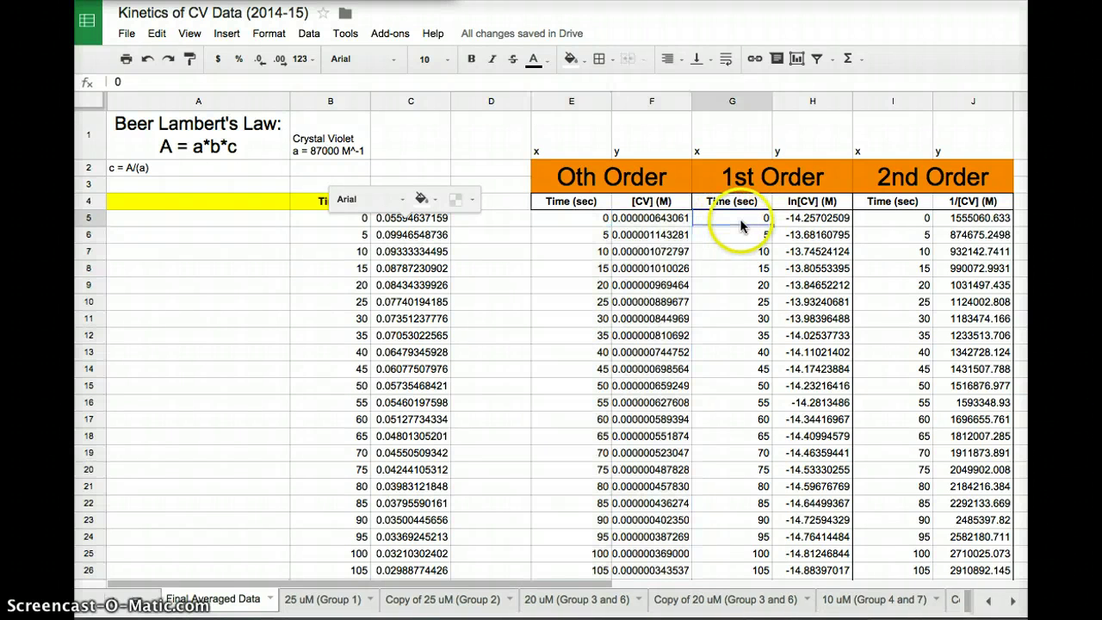
pyautogui.moveTo(741, 226); pyautogui.dragTo(792, 254)
# Insert a plain scatter chart of the selected time and ln[CV] data
pyautogui.click(227, 33)
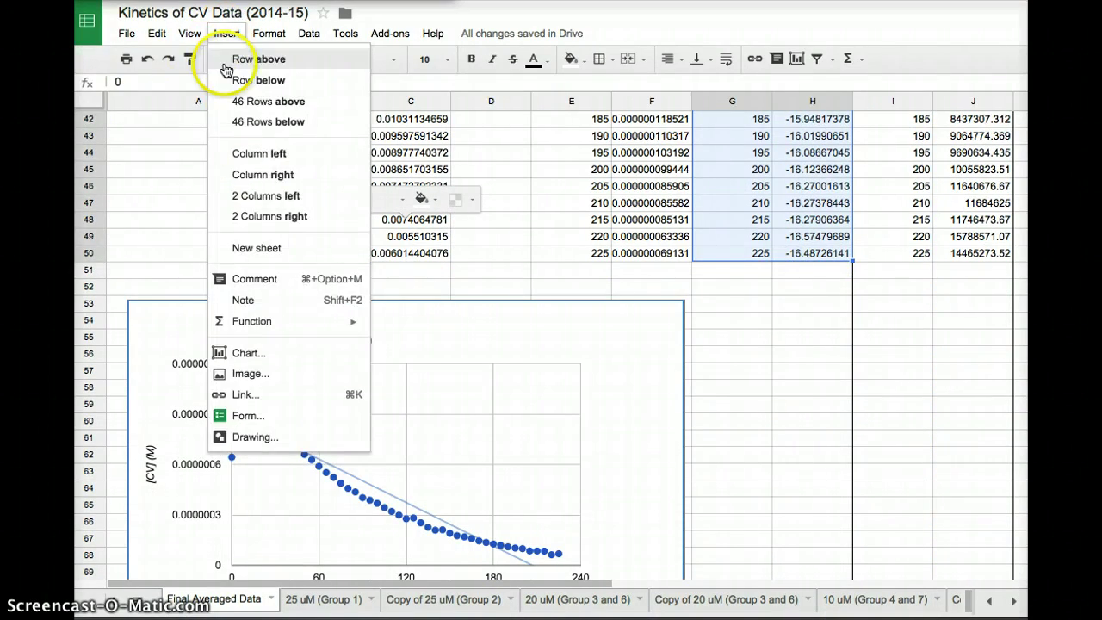
pyautogui.click(249, 352)
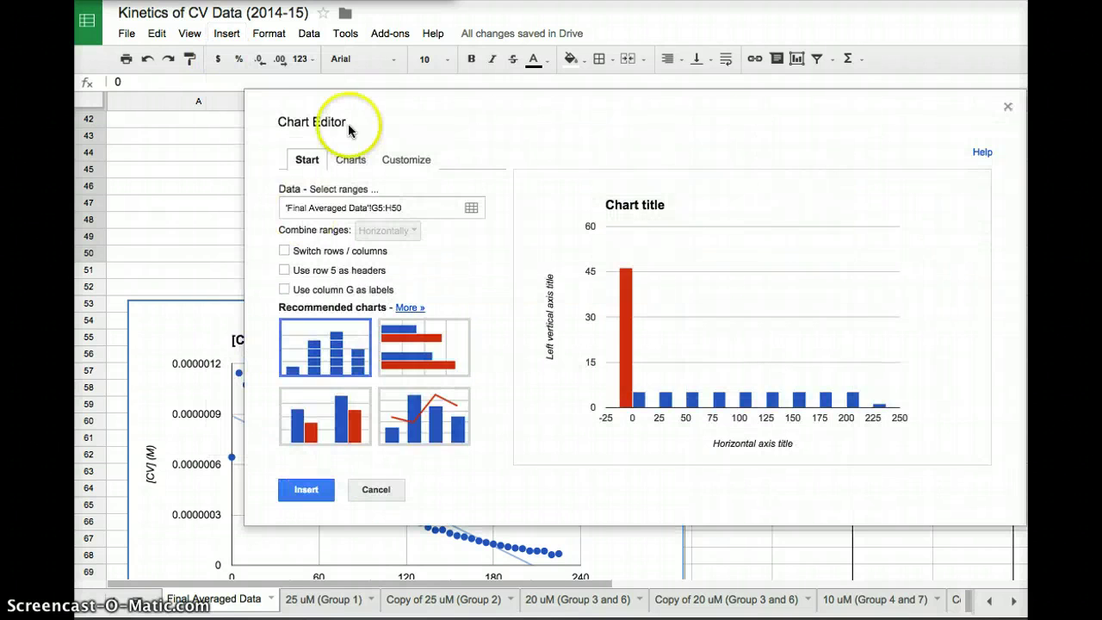
pyautogui.click(358, 162)
pyautogui.click(327, 301)
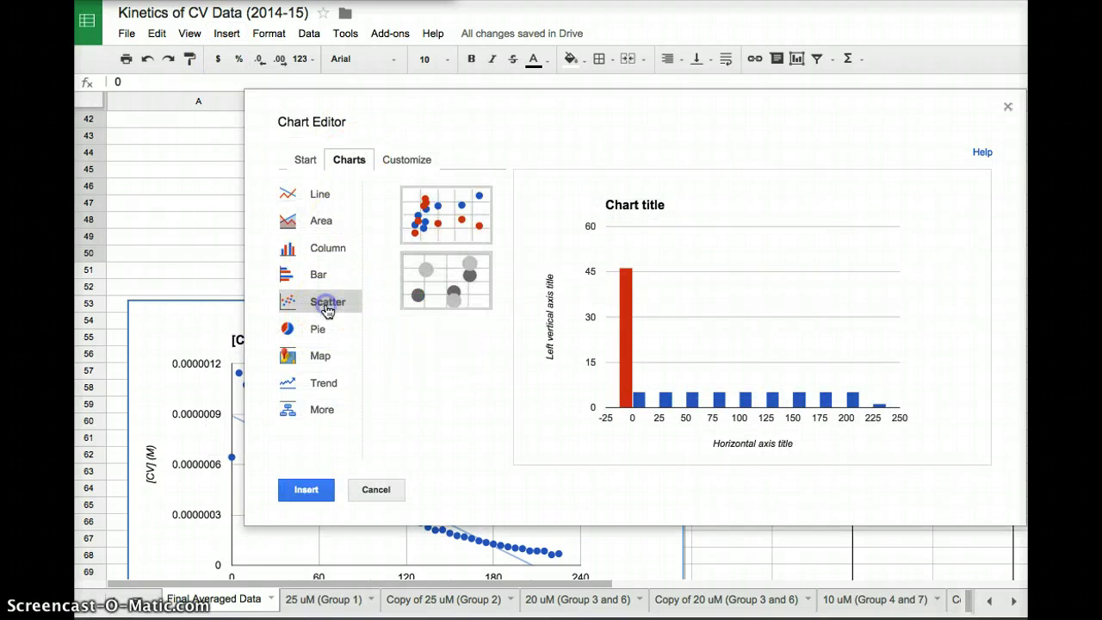
pyautogui.click(432, 214)
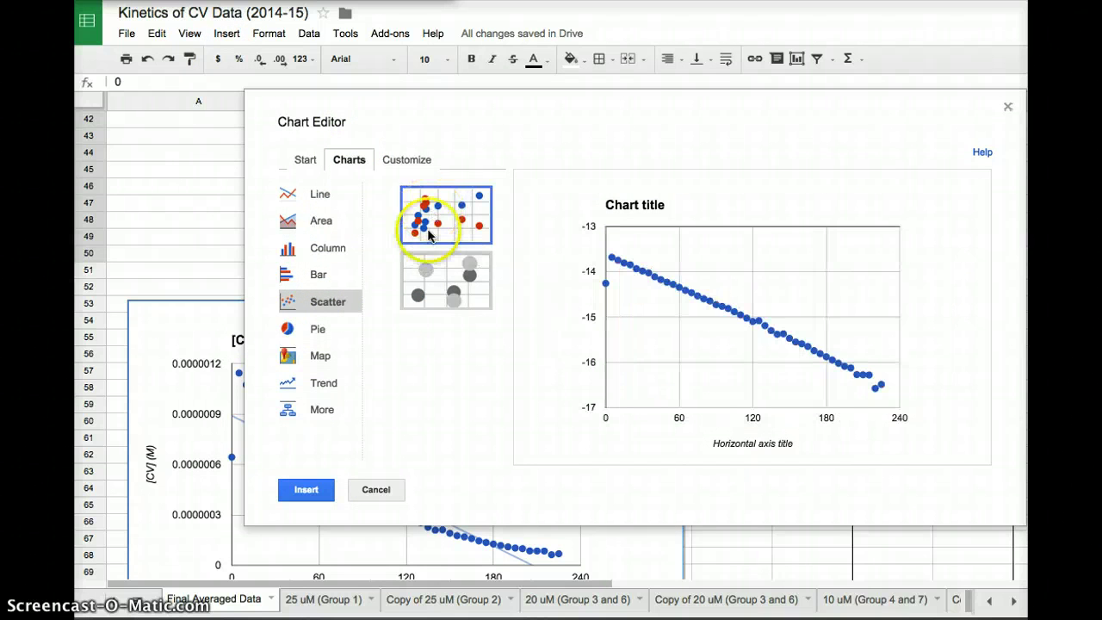
pyautogui.click(323, 490)
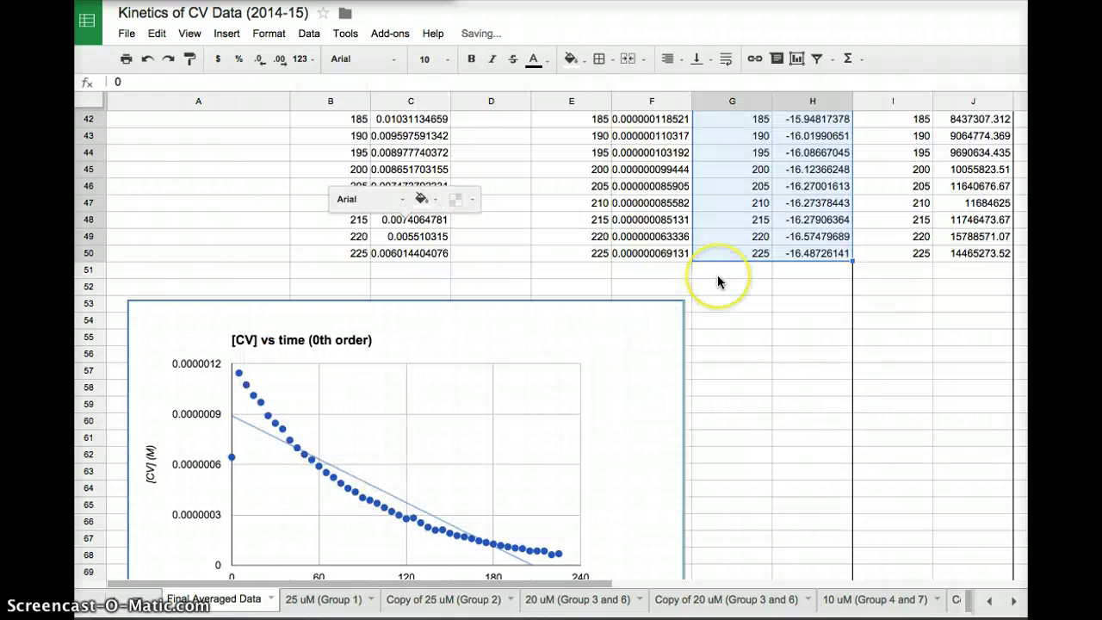
pyautogui.scroll(10, 721, 278)
# Move the new ln[CV] chart down beneath the 0th-order chart, around rows 74–93
pyautogui.click(906, 232)
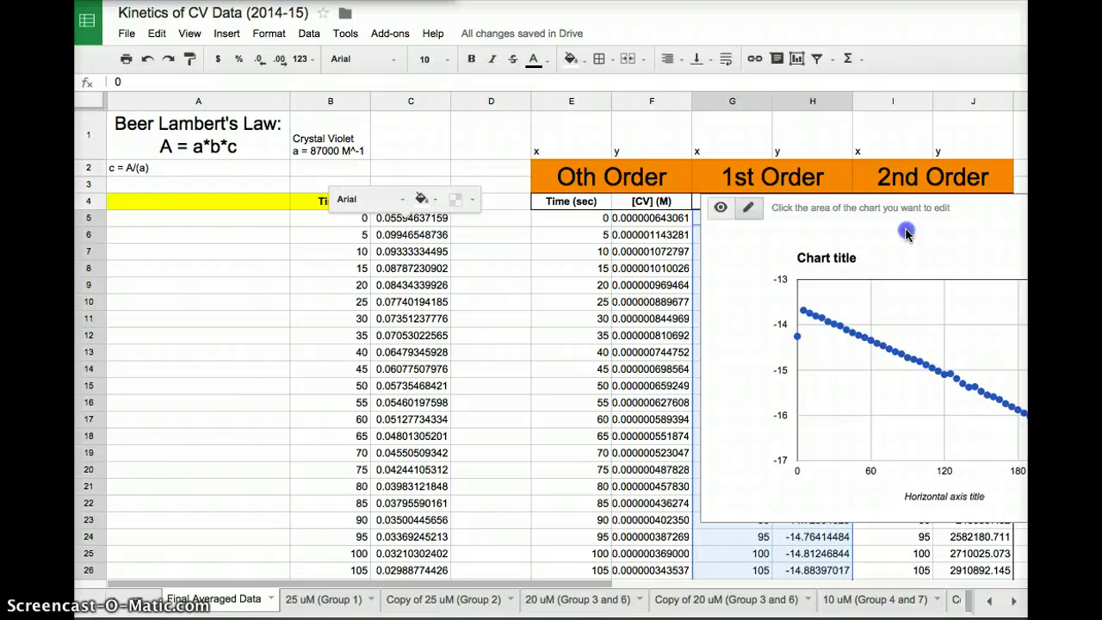
pyautogui.click(842, 385)
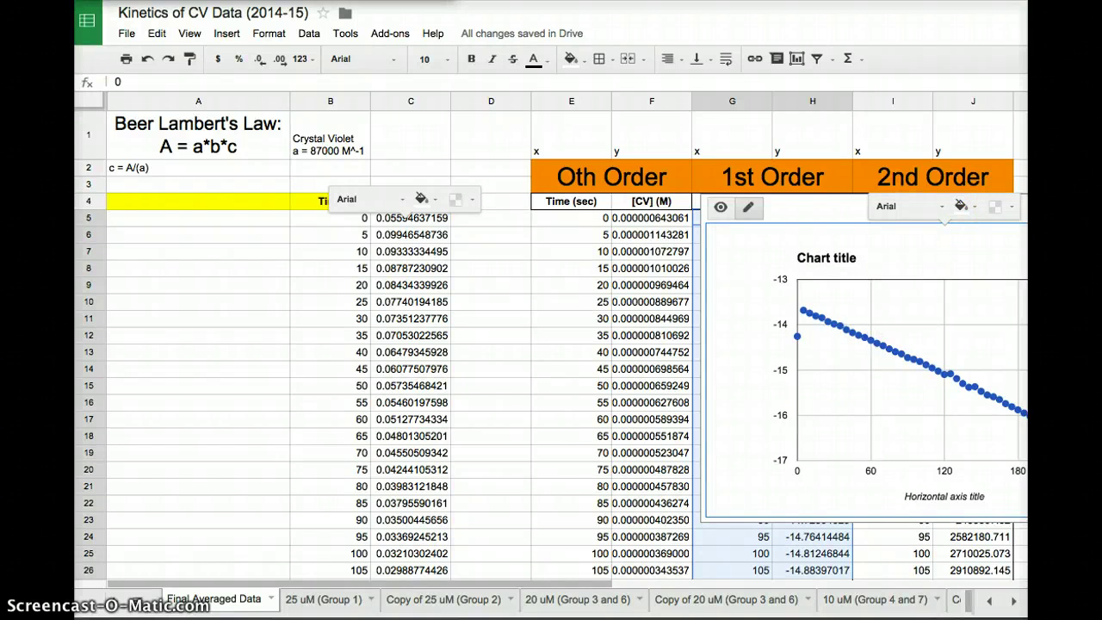
pyautogui.moveTo(832, 366); pyautogui.dragTo(723, 575)
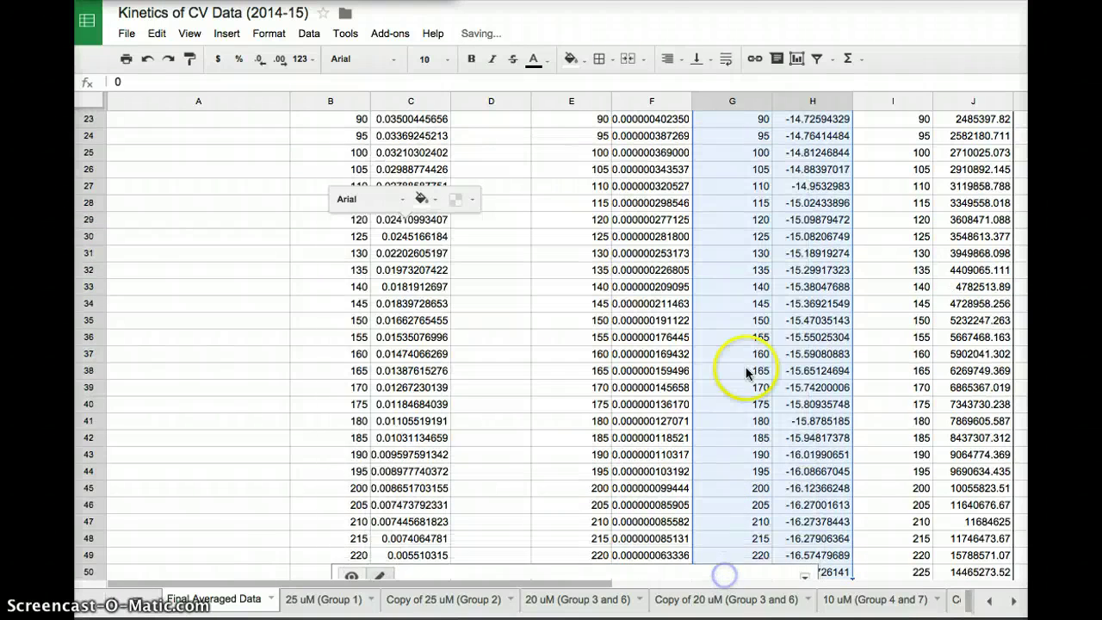
pyautogui.moveTo(748, 372); pyautogui.dragTo(648, 152)
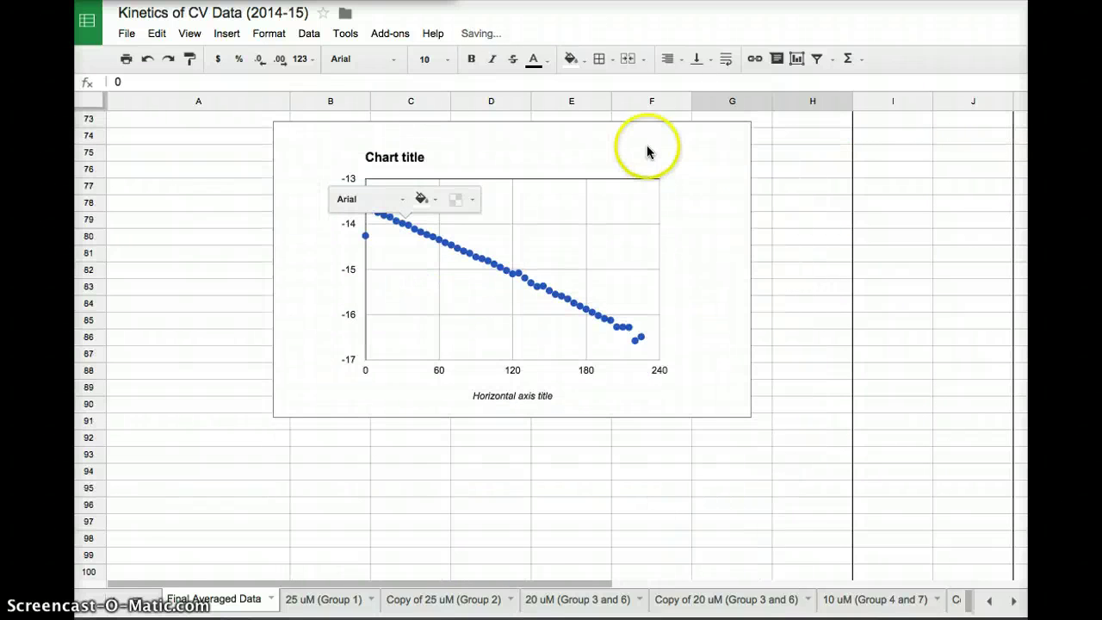
pyautogui.click(606, 157)
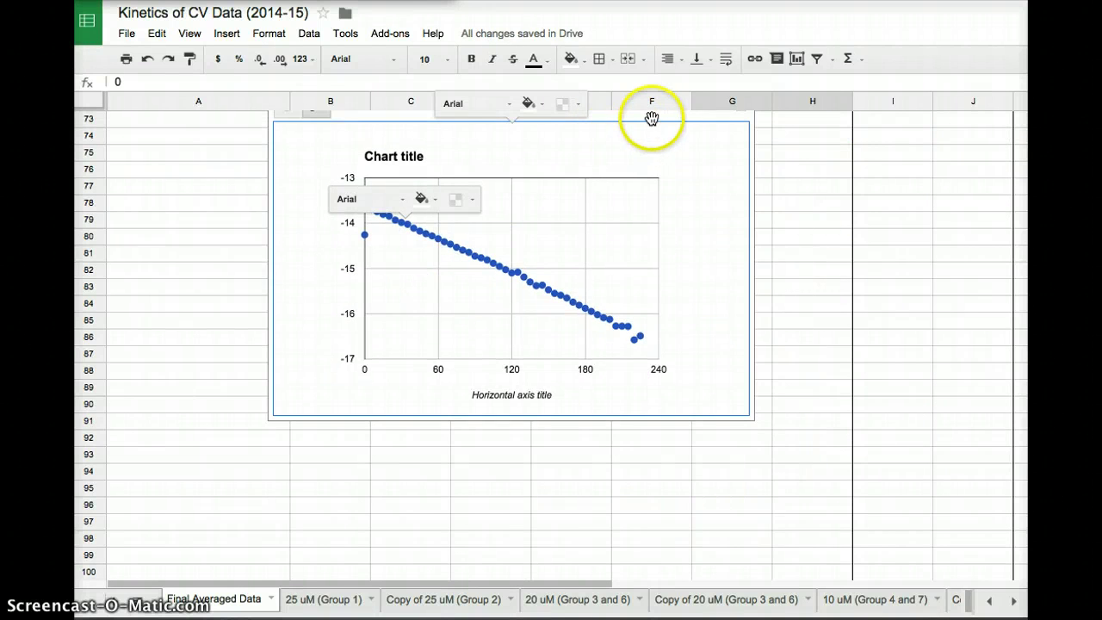
pyautogui.moveTo(628, 108); pyautogui.dragTo(490, 149)
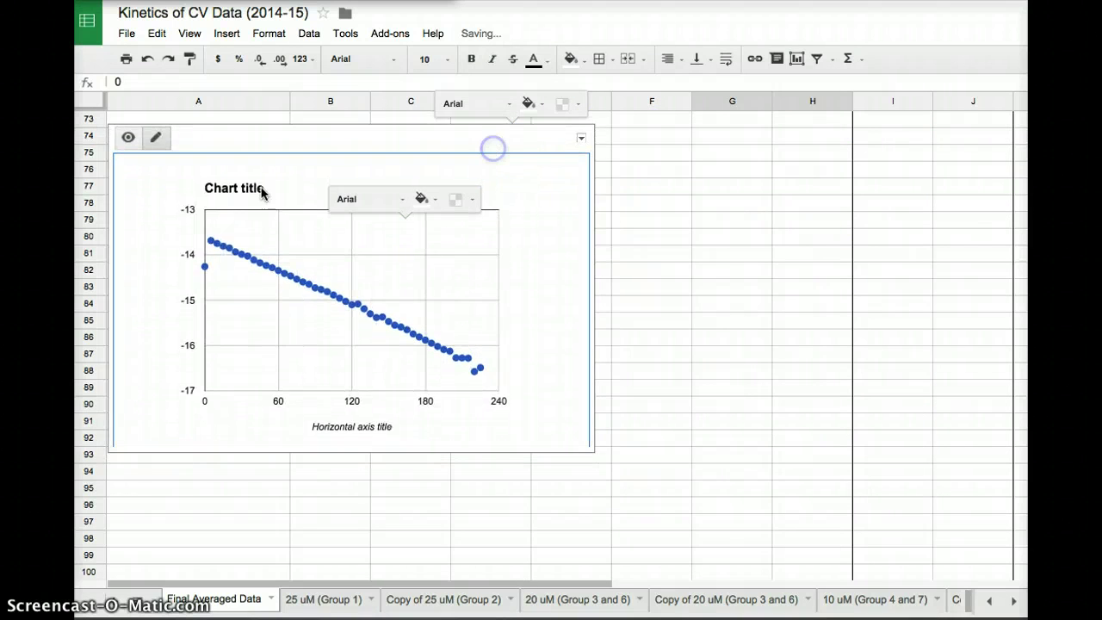
# Select the new chart's title, then check cell F7's [CV] formula and go to E5
pyautogui.click(222, 185)
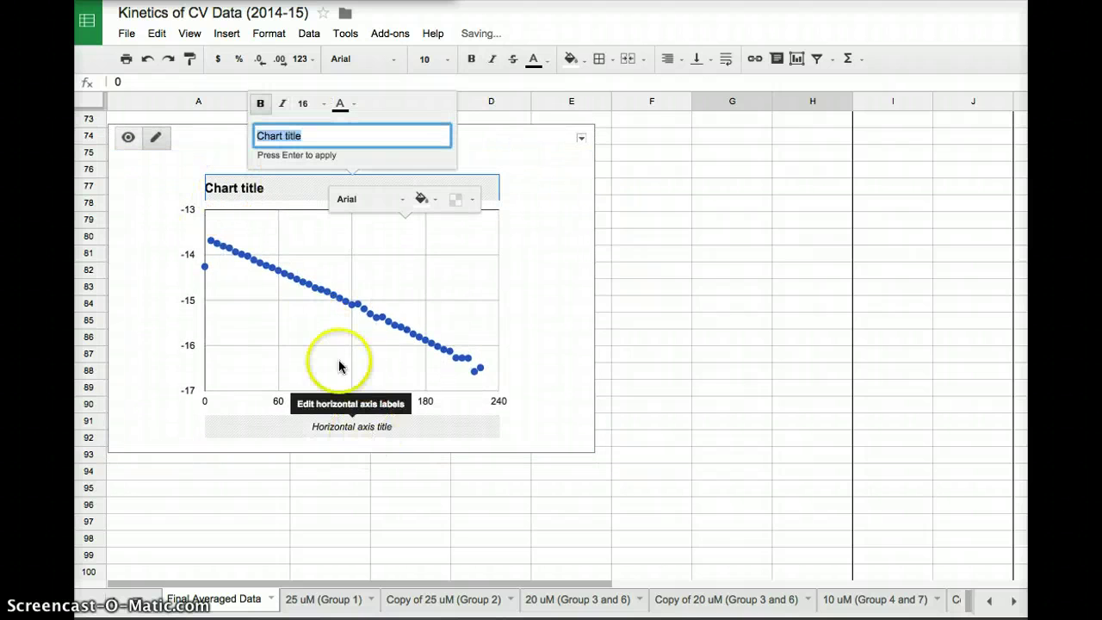
pyautogui.scroll(10, 495, 376)
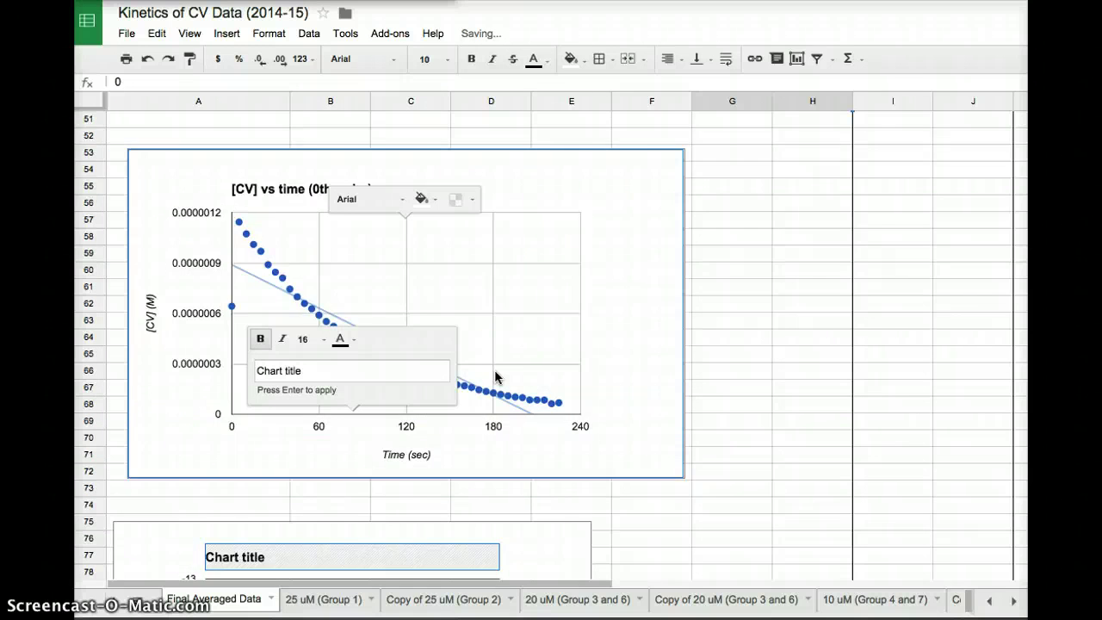
pyautogui.scroll(10, 495, 376)
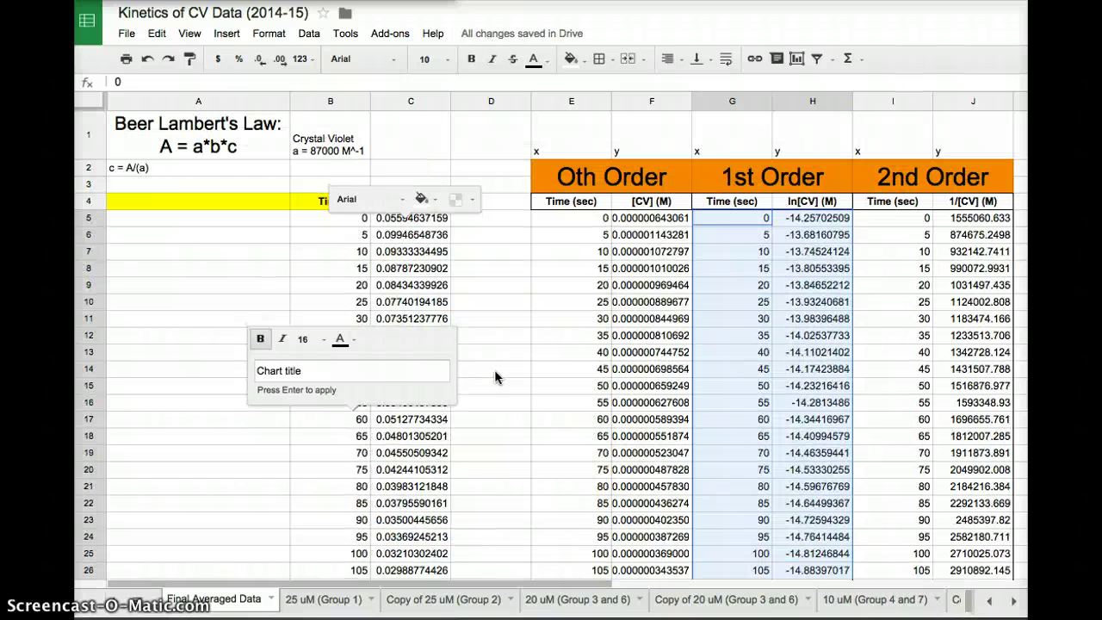
pyautogui.click(654, 253)
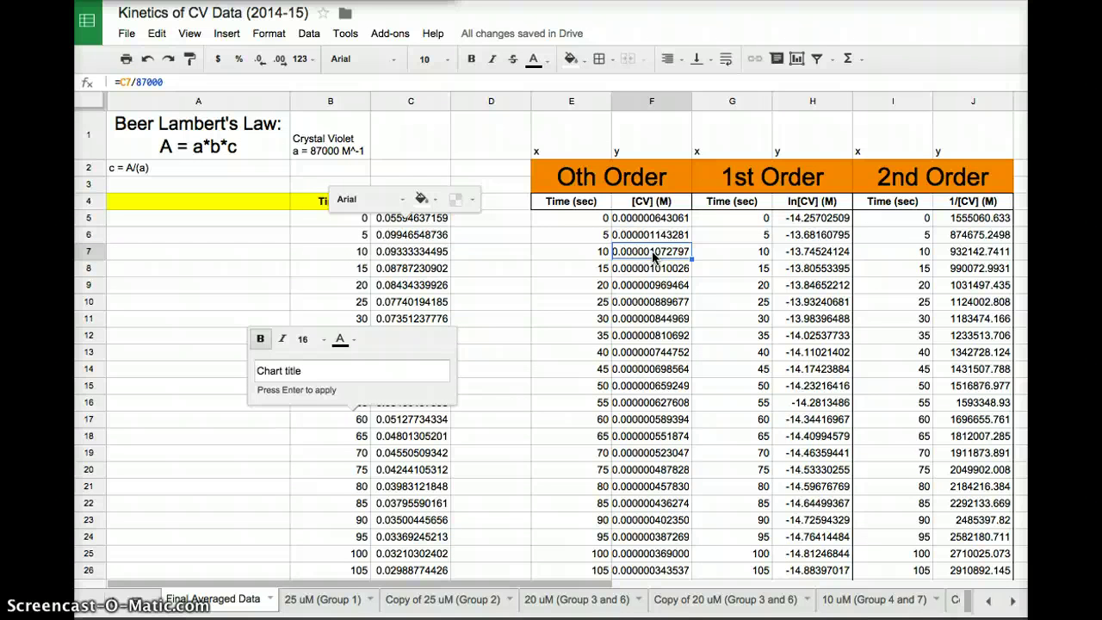
pyautogui.click(559, 215)
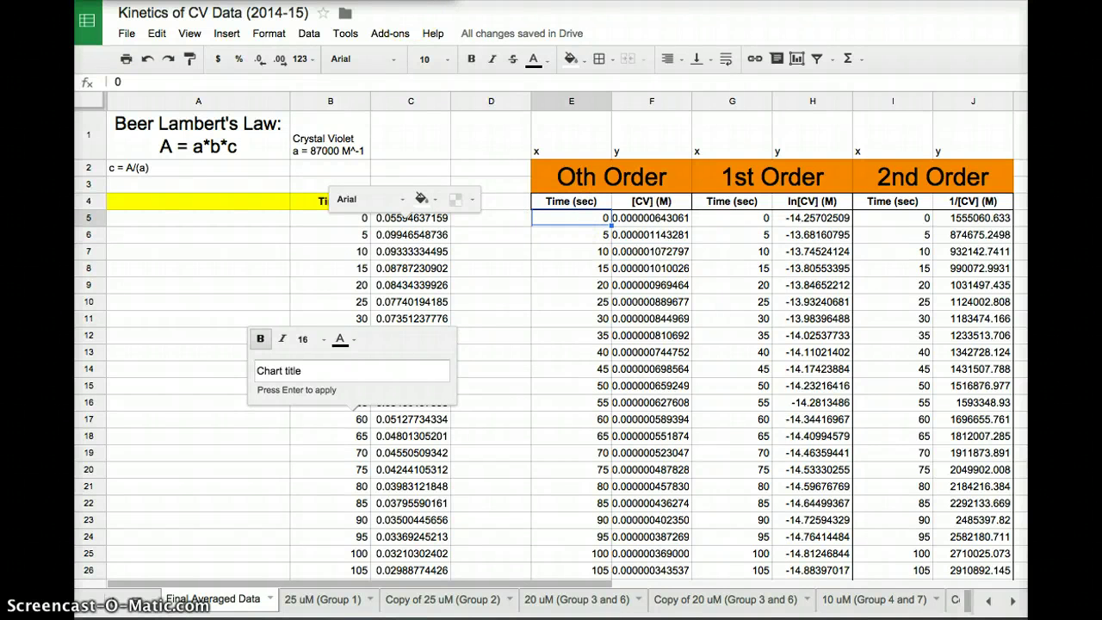